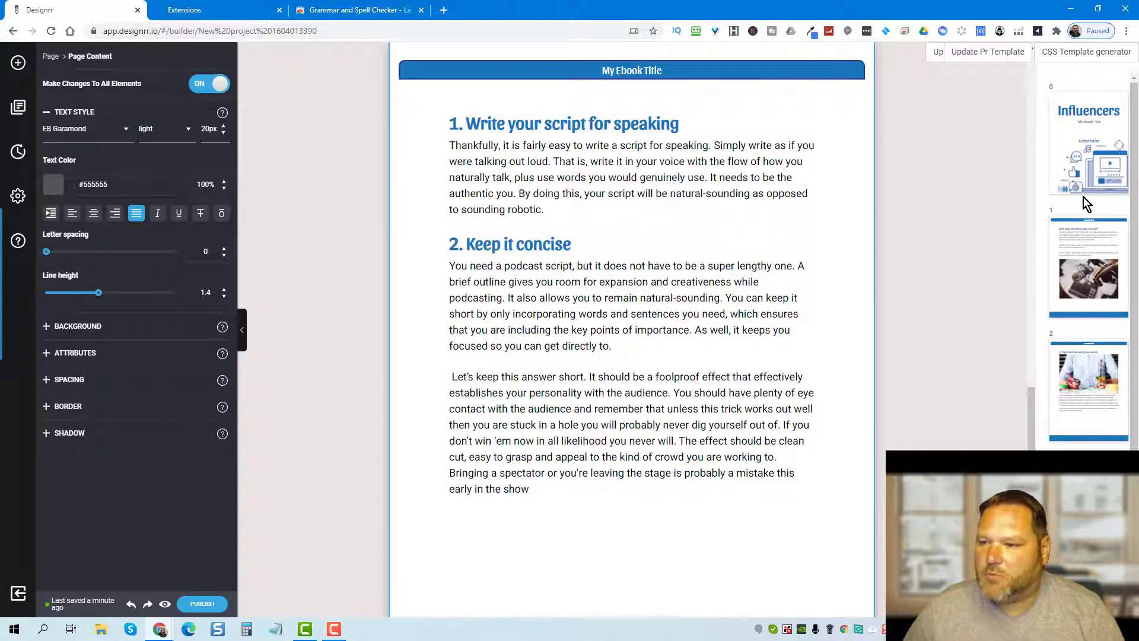
Move the "Paint pictures with your words" page up one place in the page order, and undo the move.
mouse_move(1100, 427)
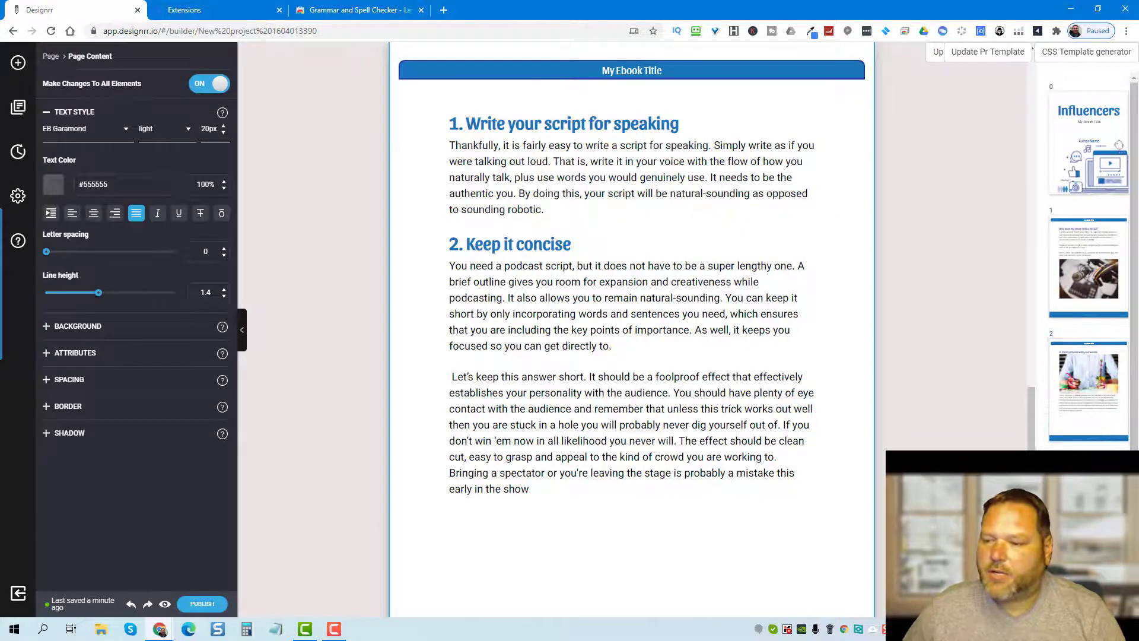
left_click(1085, 391)
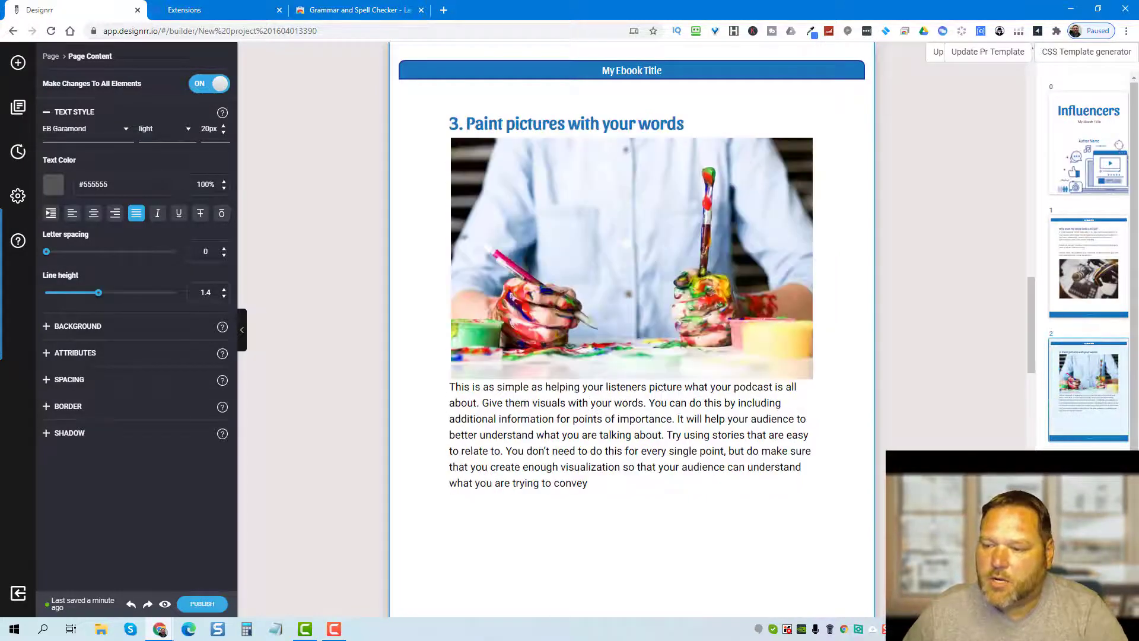
left_click_drag(1092, 395, 1074, 241)
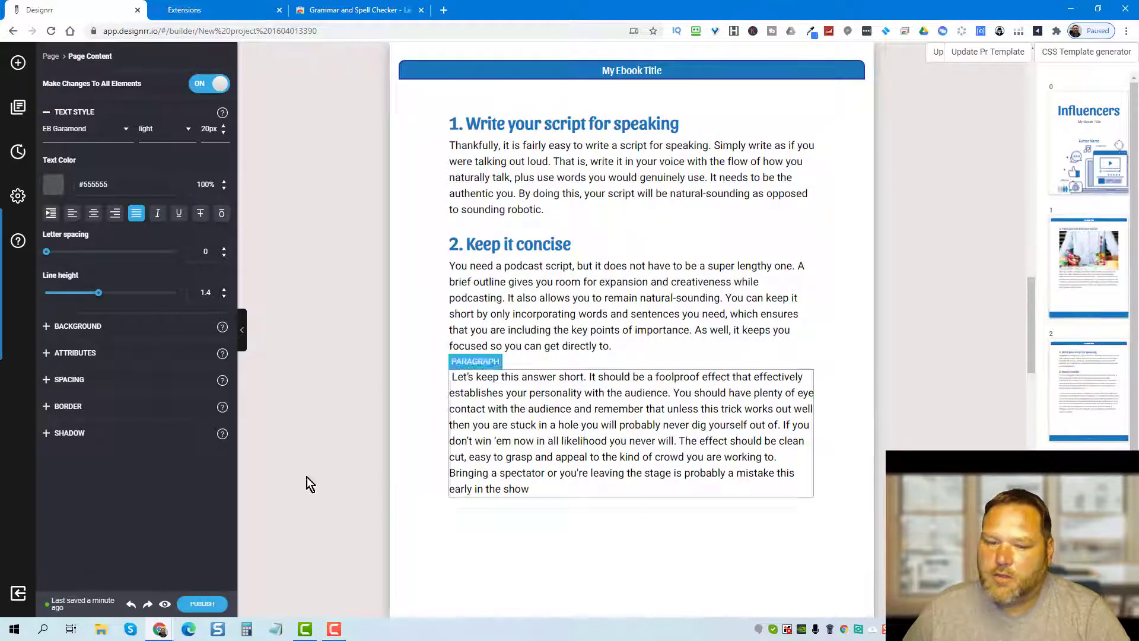
left_click(132, 605)
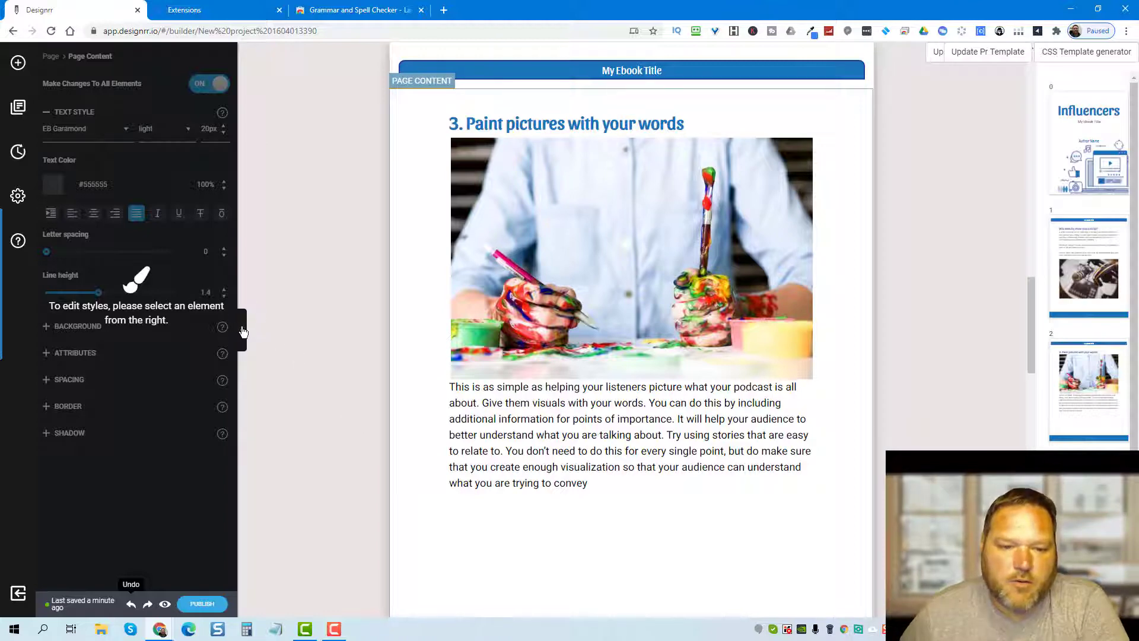
Collapse the style sidebar to view the page on its own, and expand it again.
left_click(241, 330)
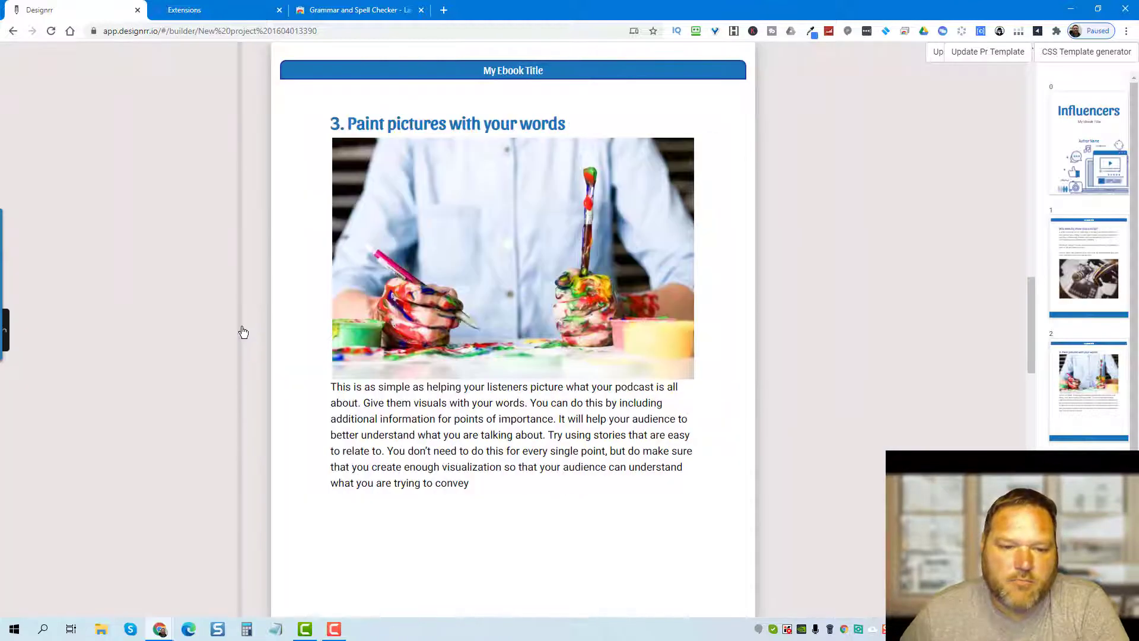
left_click(6, 333)
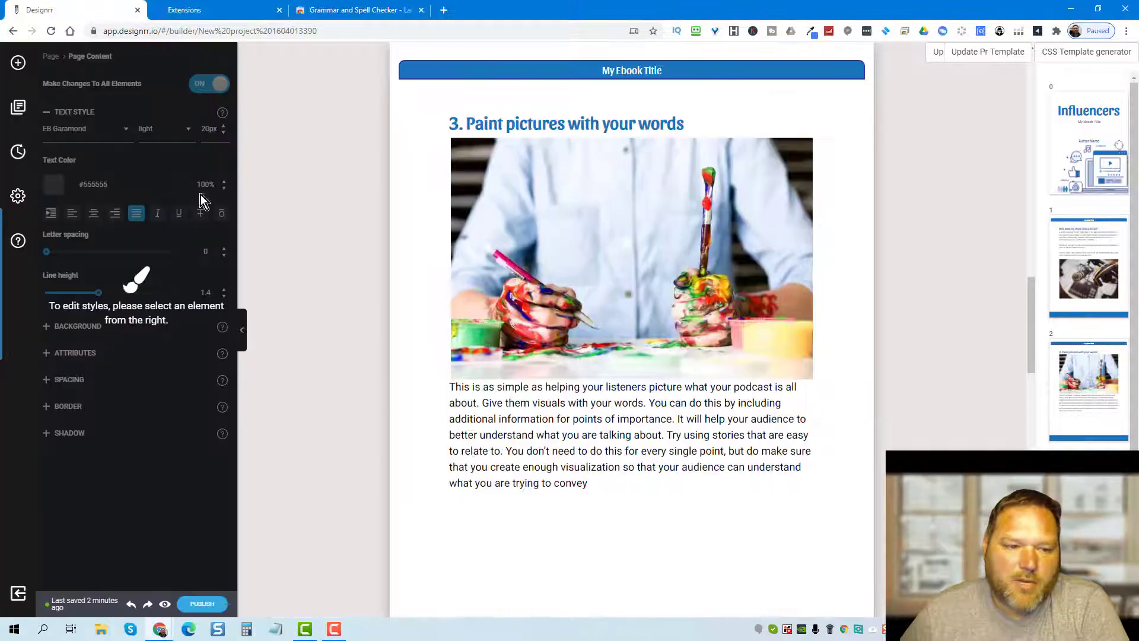
left_click(242, 331)
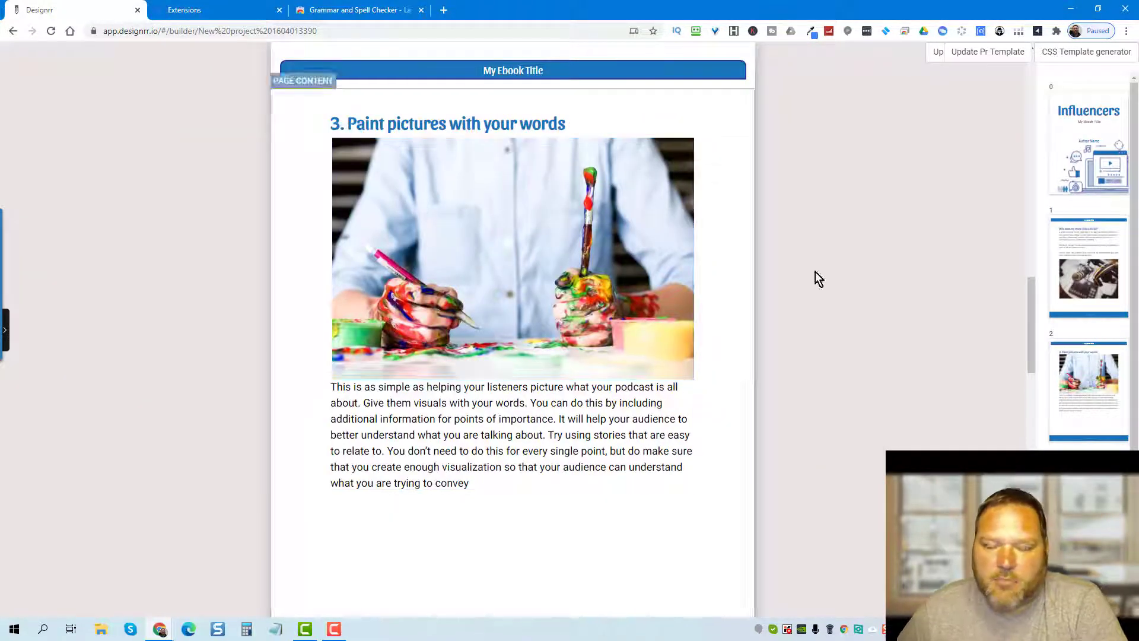
left_click(6, 331)
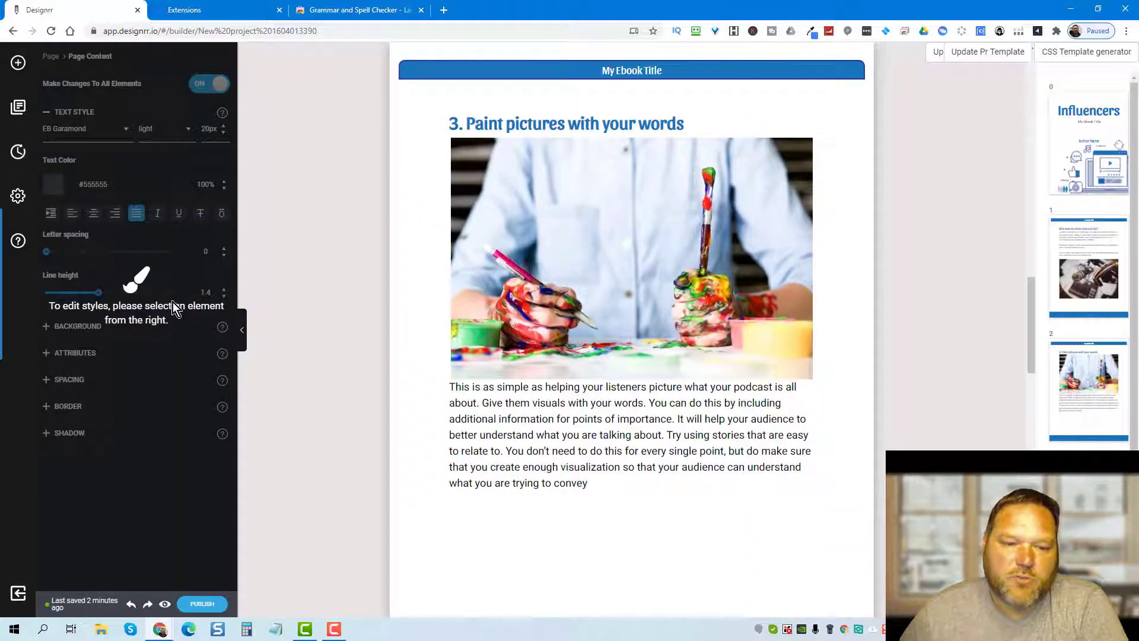
Examine the style options offered for the paragraph, heading and image on the "Paint pictures with your words" page.
left_click(486, 416)
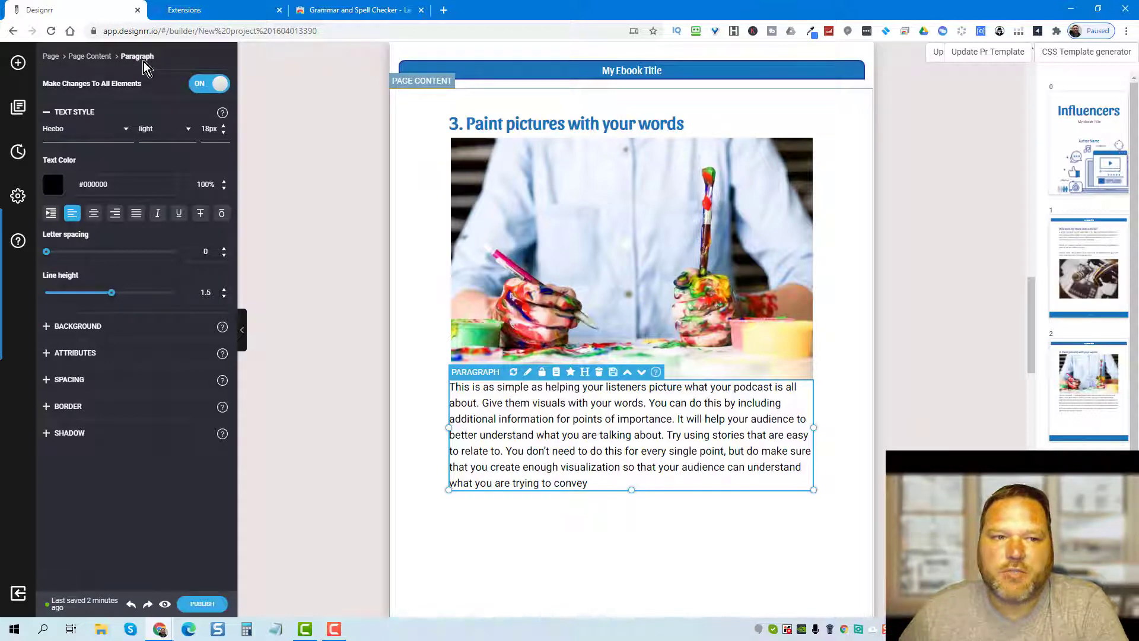
left_click(532, 126)
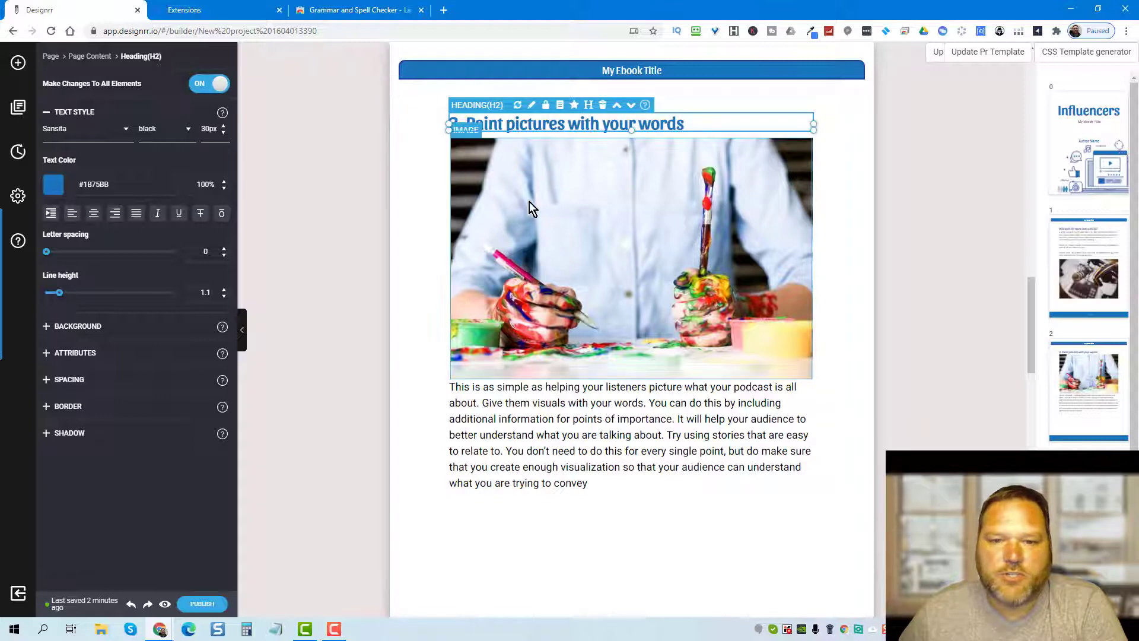
left_click(501, 204)
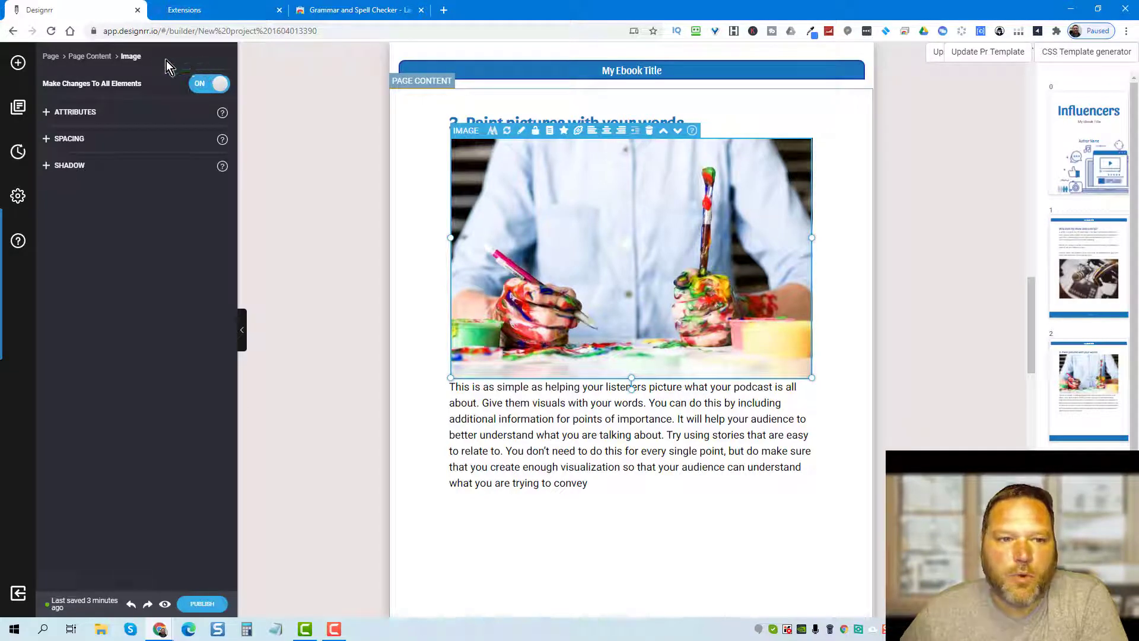
Set the font of all paragraphs to Comic Neue, searching the Google fonts for "comic".
left_click(504, 455)
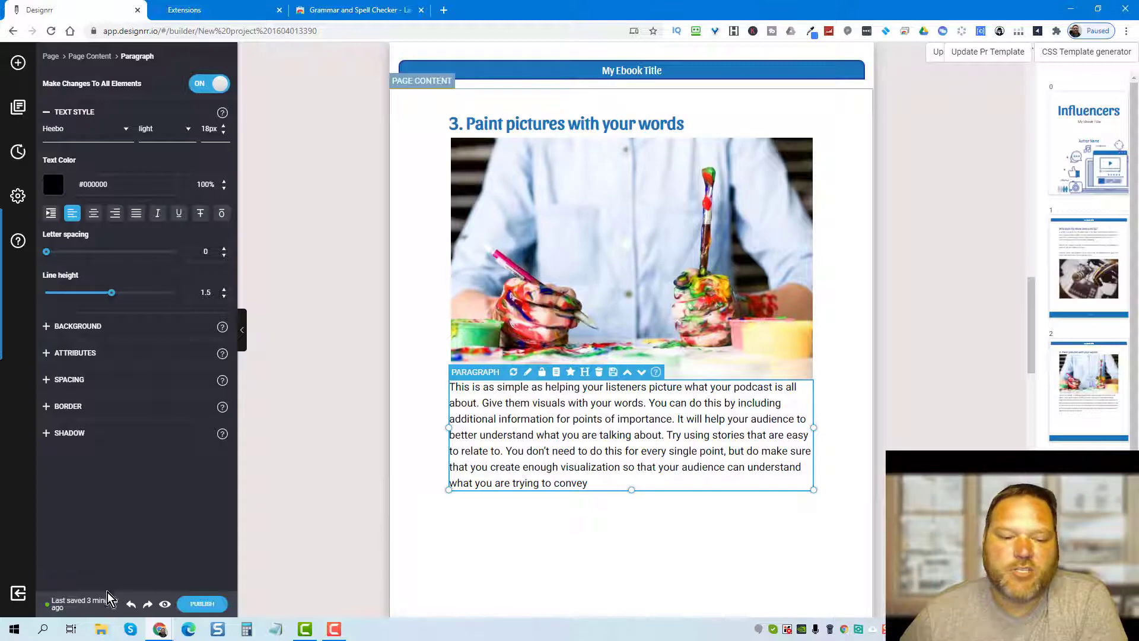
mouse_move(88, 606)
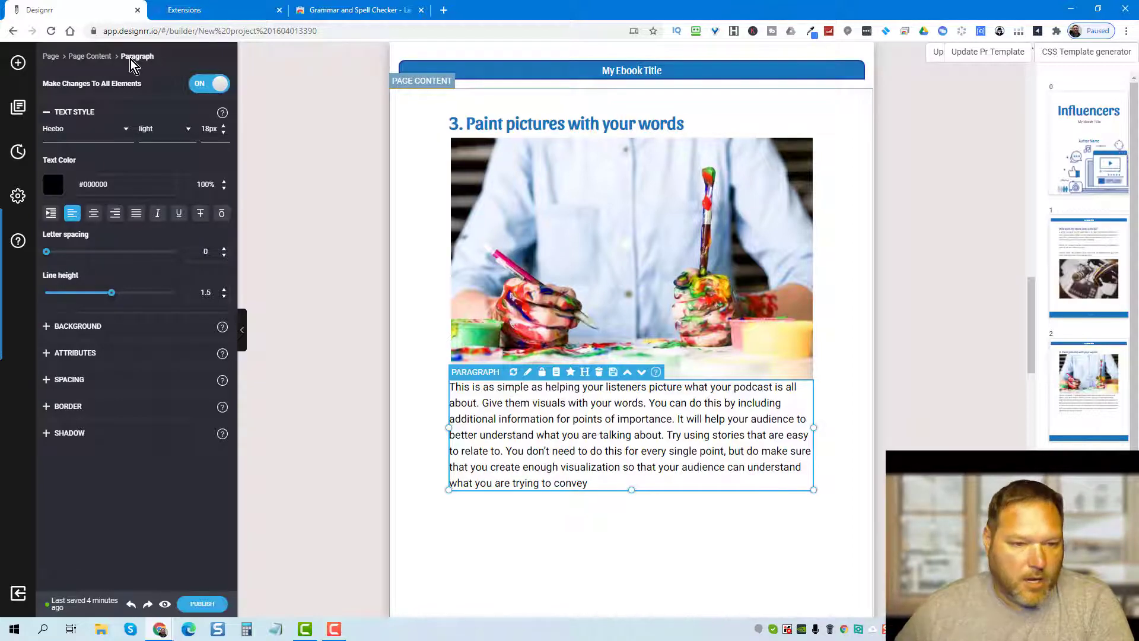
left_click(118, 137)
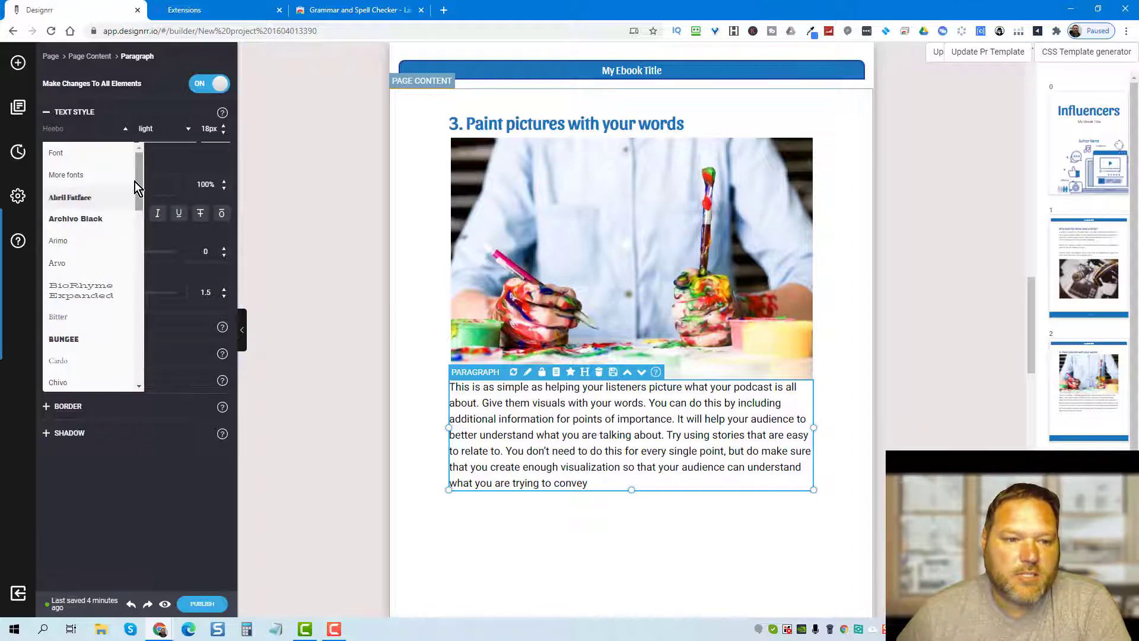
left_click_drag(136, 181, 159, 262)
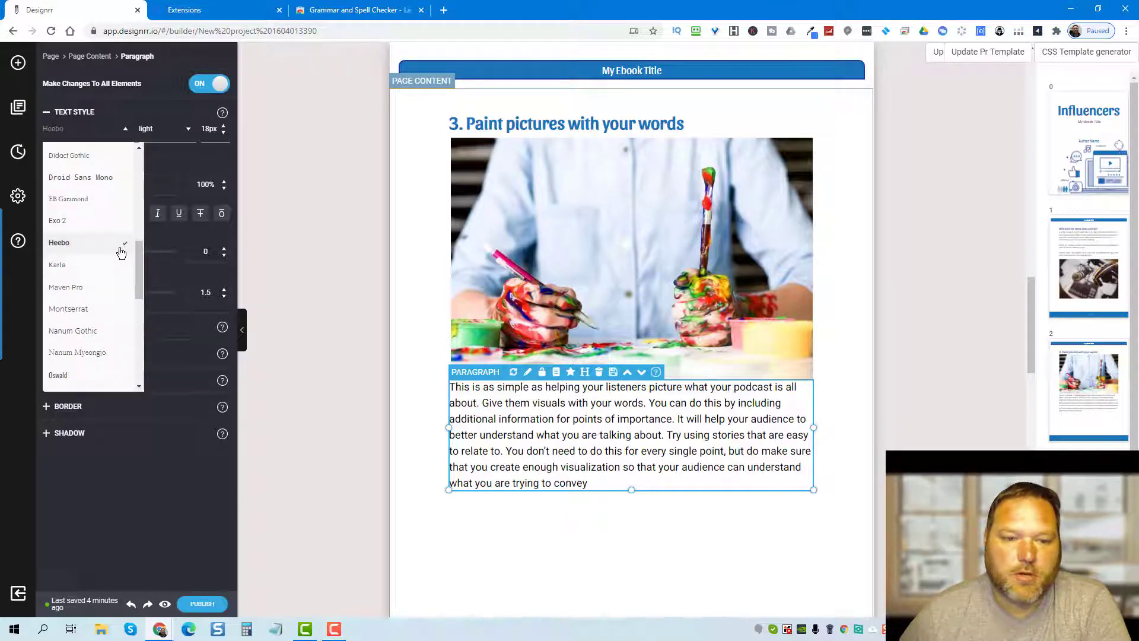
left_click_drag(137, 264, 141, 161)
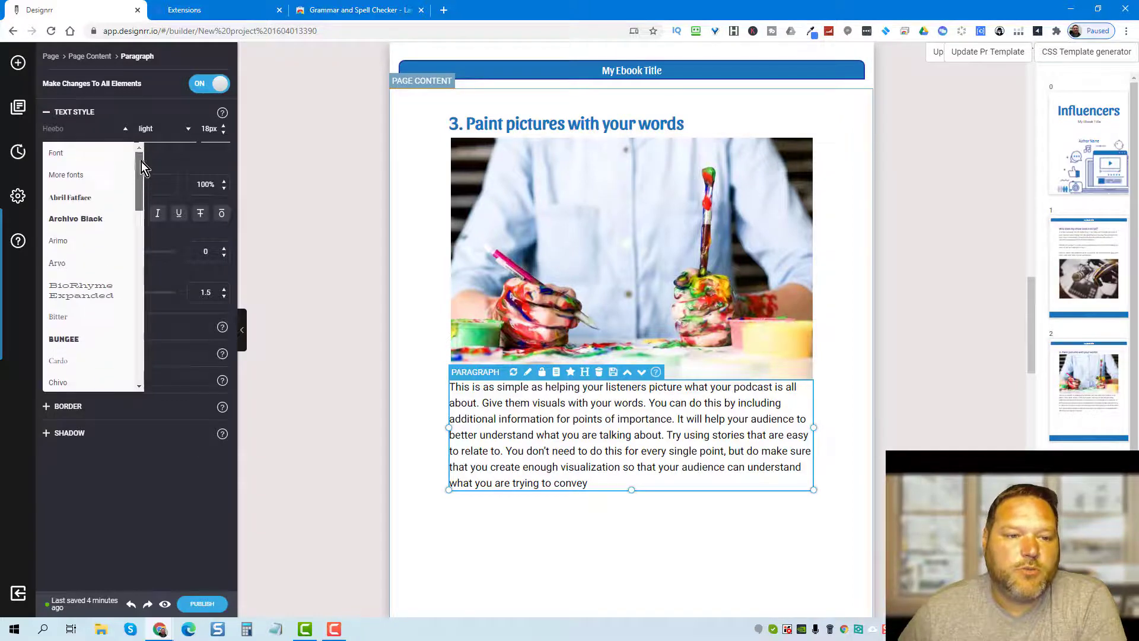
left_click(70, 176)
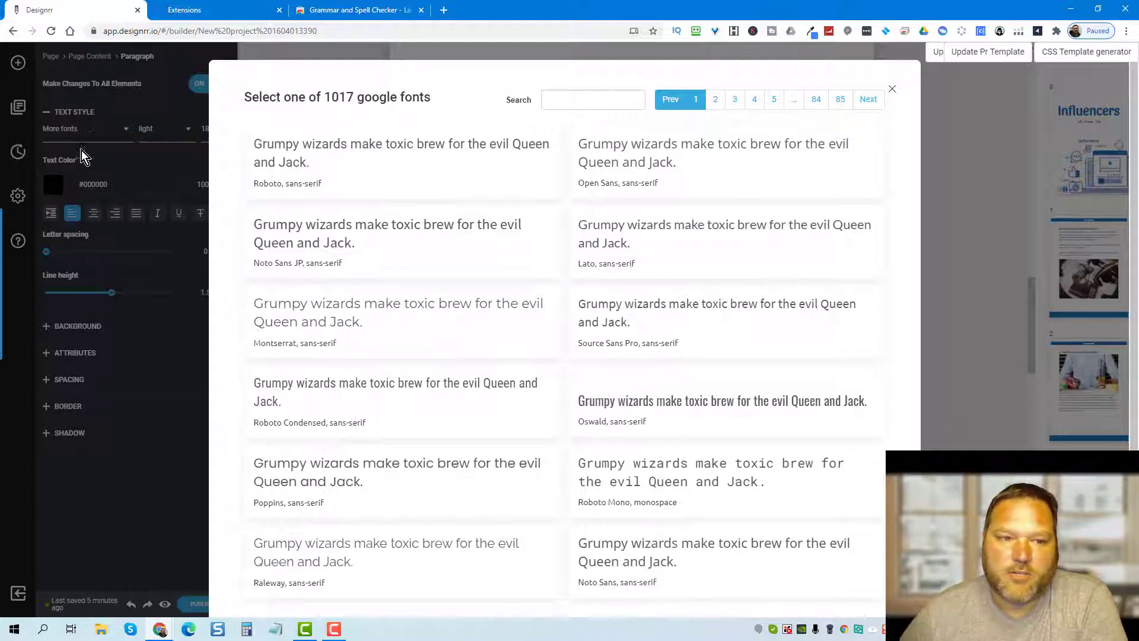
left_click(554, 101)
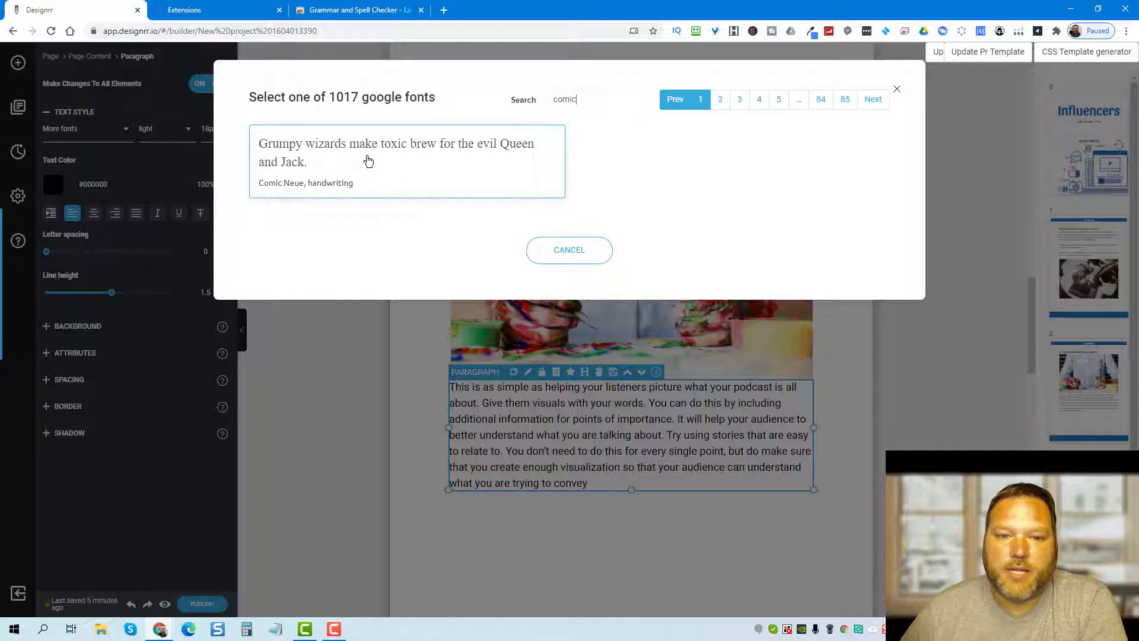
left_click(368, 160)
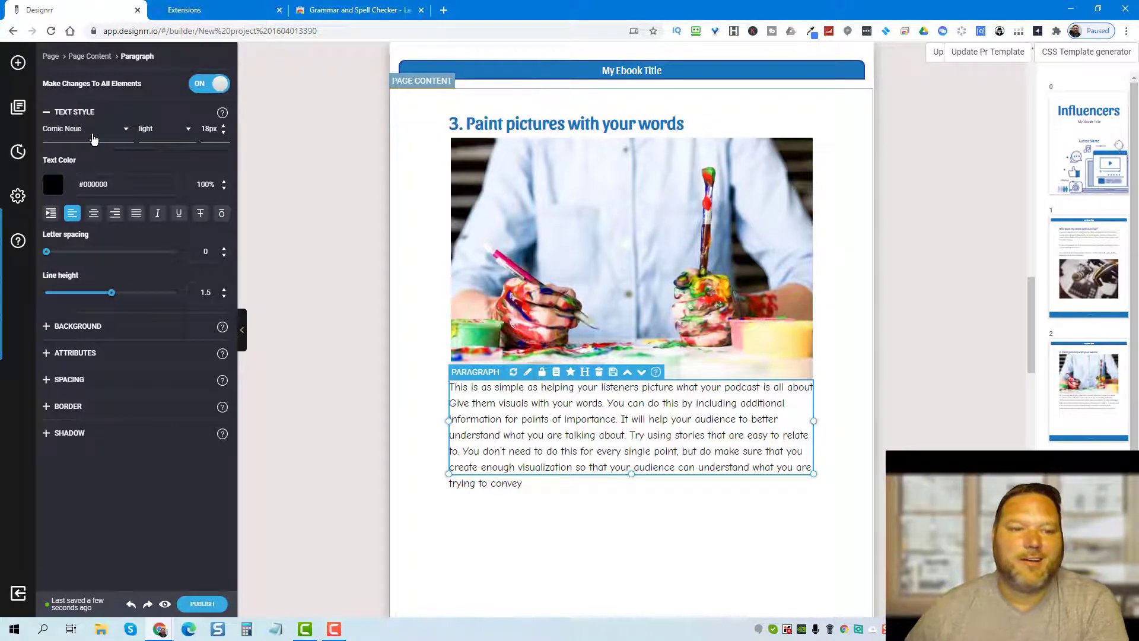
Change the font of all paragraphs to Abril Fatface, starting from the one under "Write your script for speaking".
scroll(581, 407, "down", 8)
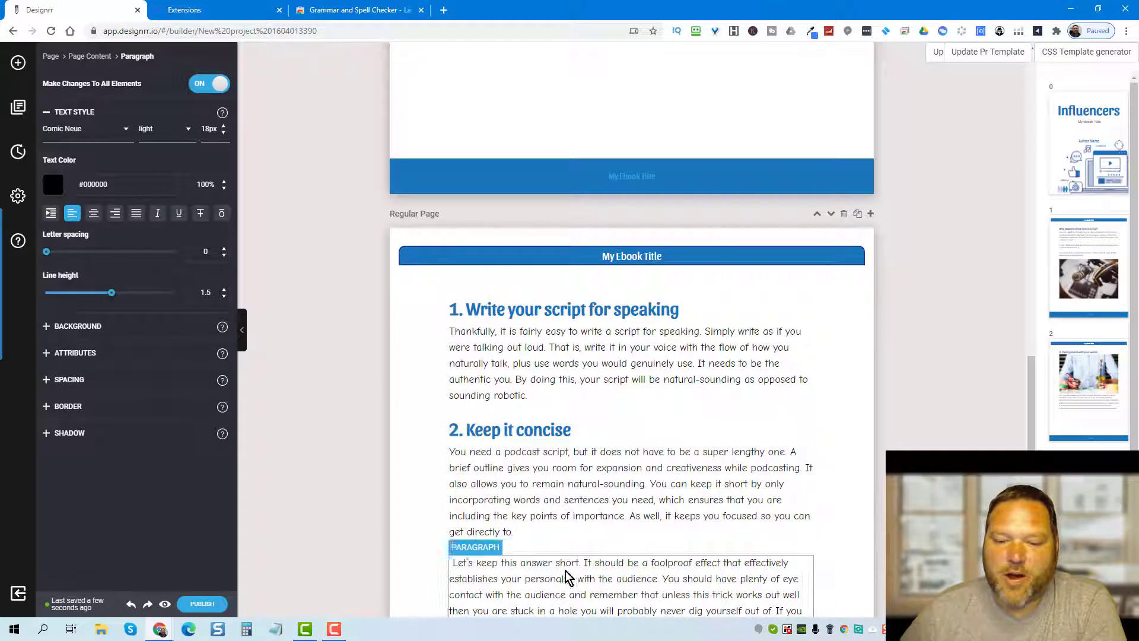
scroll(564, 572, "down", 3)
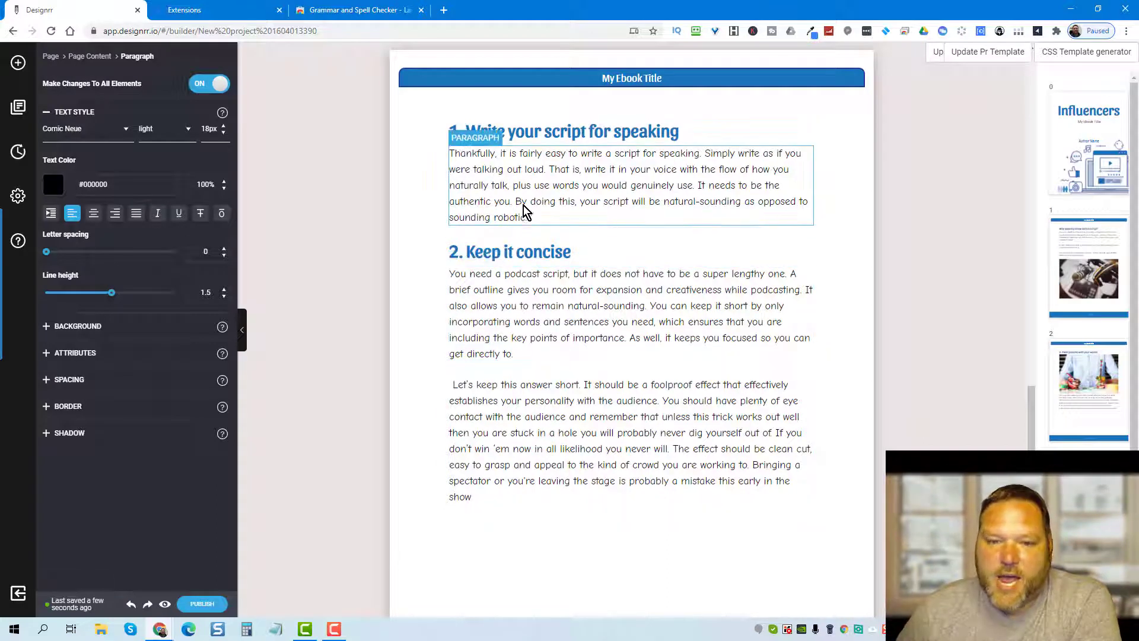
left_click(489, 173)
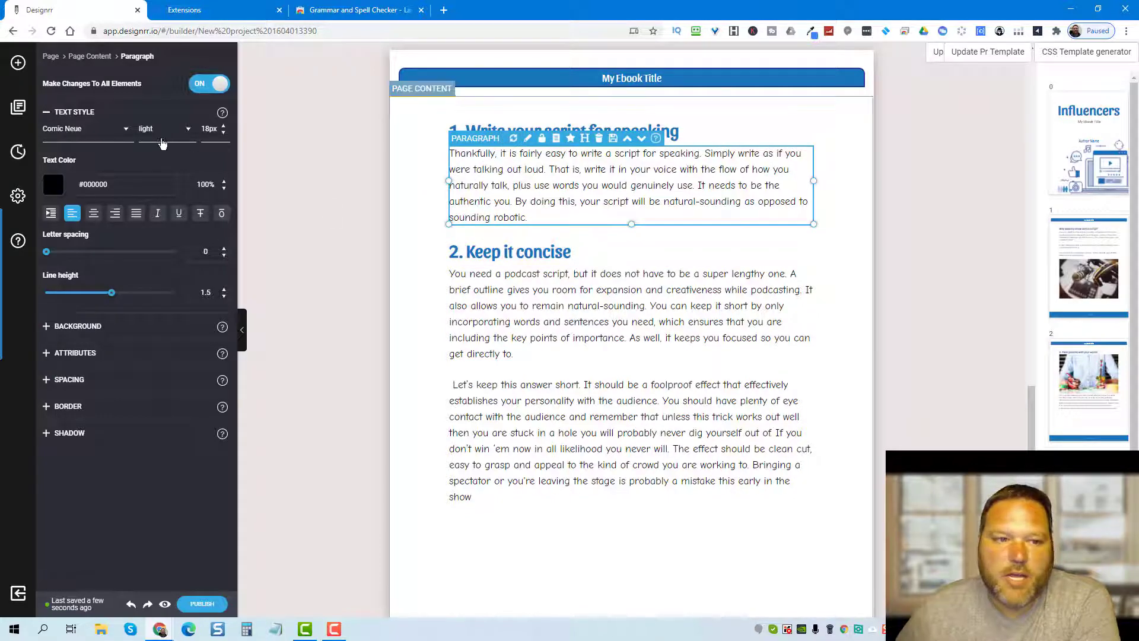
left_click(121, 129)
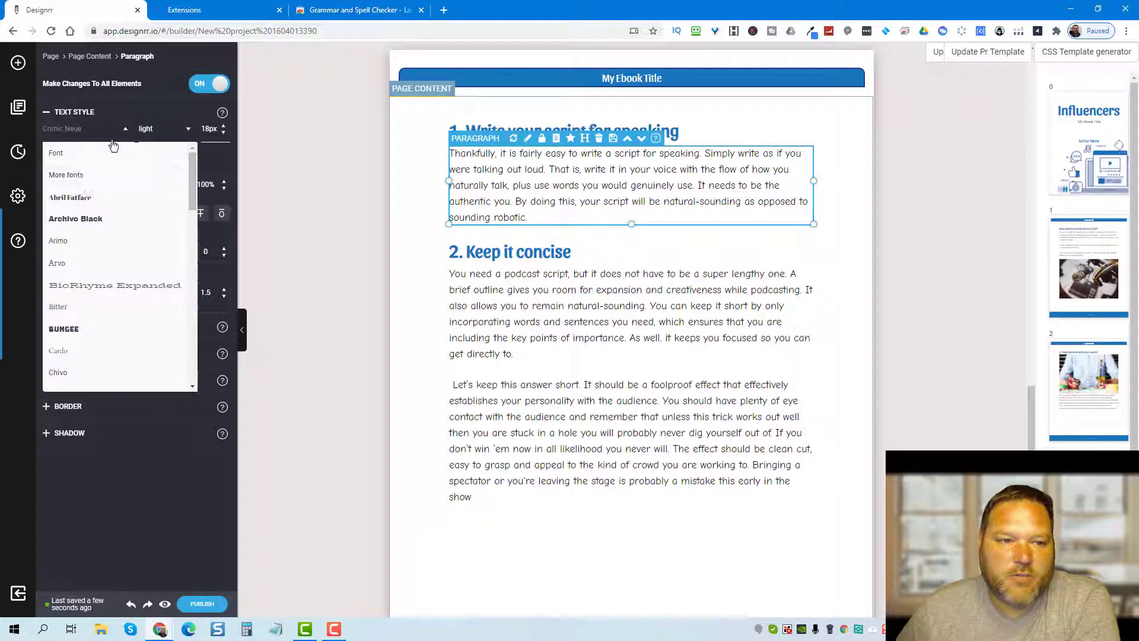
left_click(83, 202)
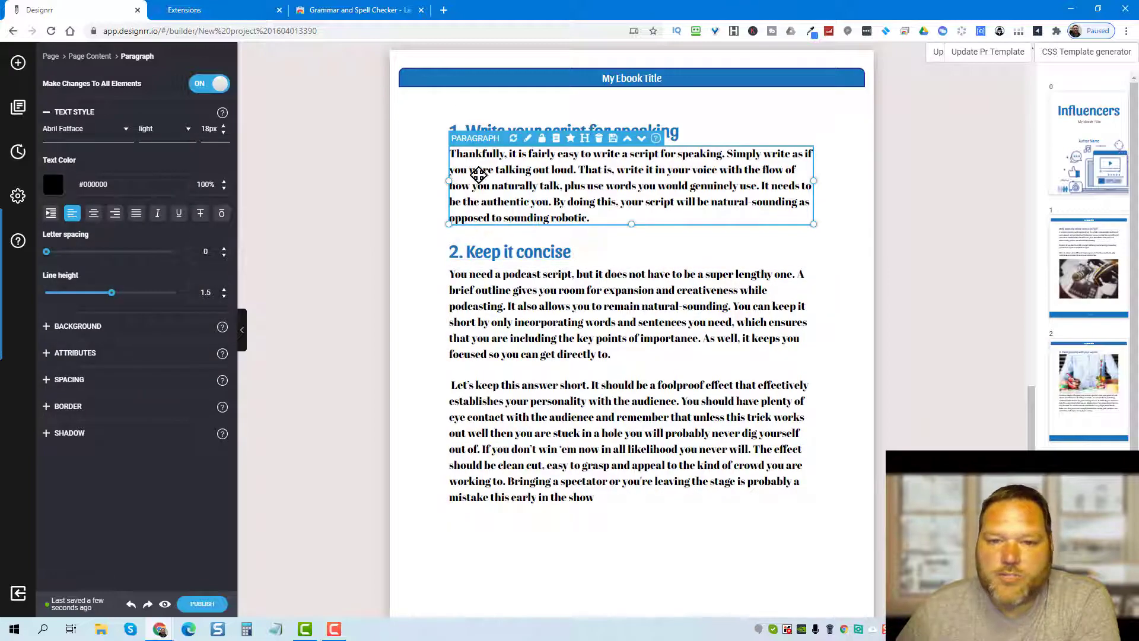
Check the paragraph font across the other pages and change it to Chivo for all paragraphs.
scroll(537, 380, "down", 10)
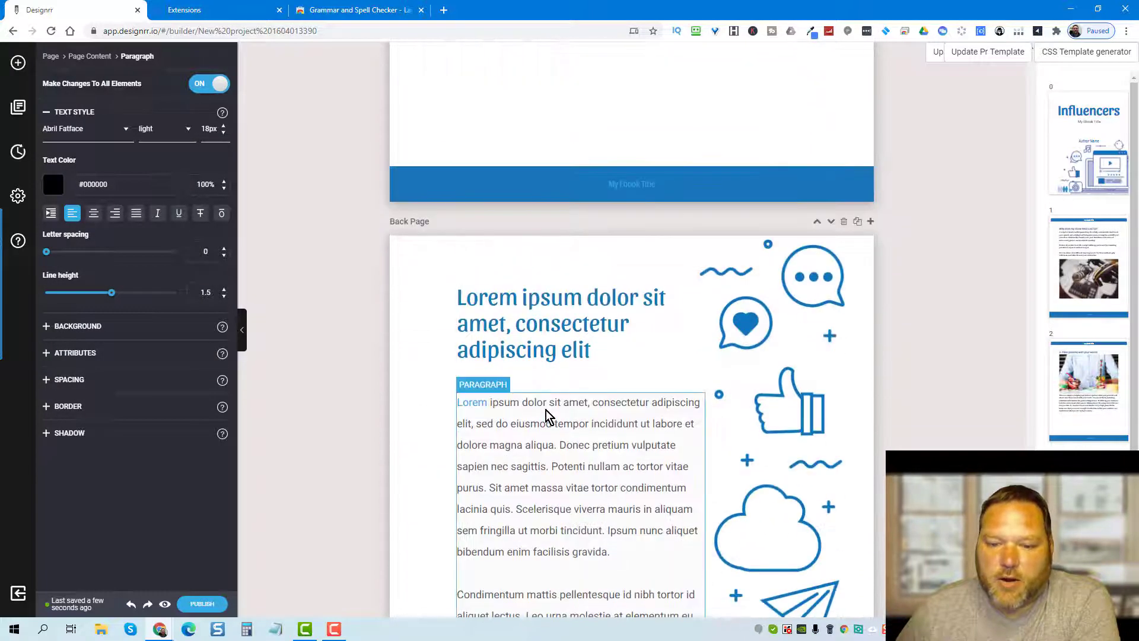
scroll(574, 303, "up", 8)
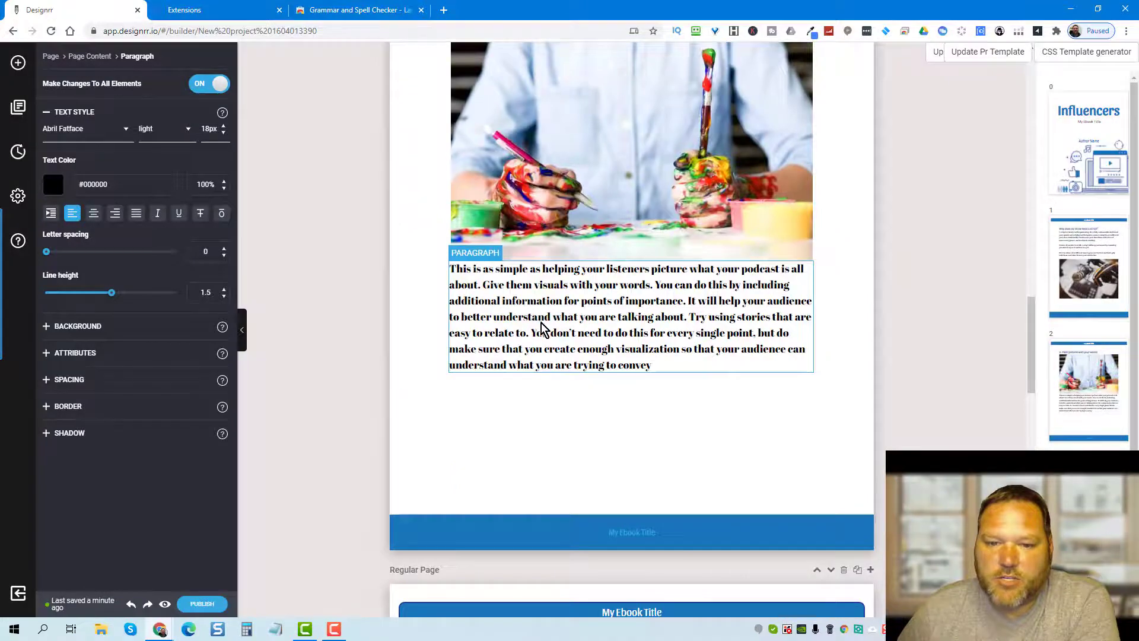
scroll(534, 308, "down", 3)
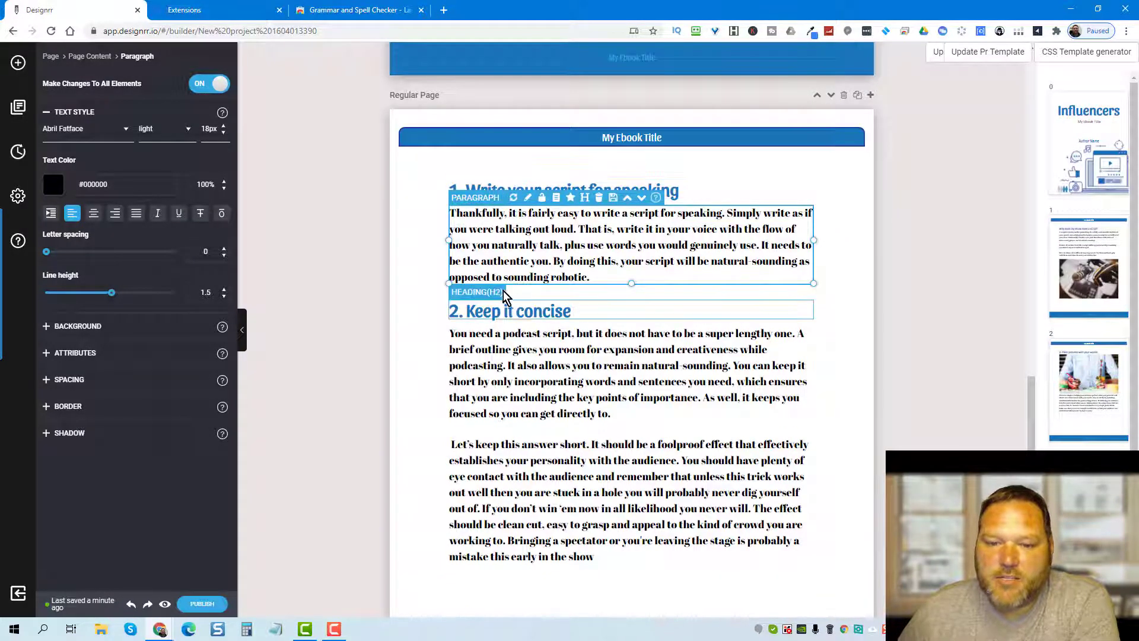
left_click(125, 132)
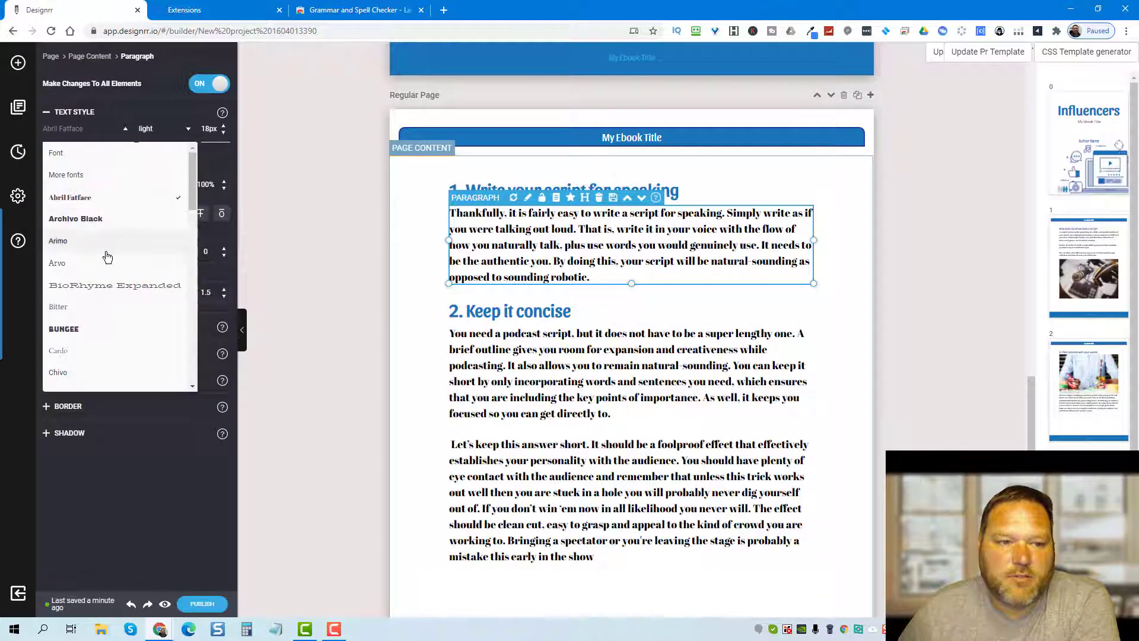
scroll(89, 261, "down", 2)
left_click(58, 313)
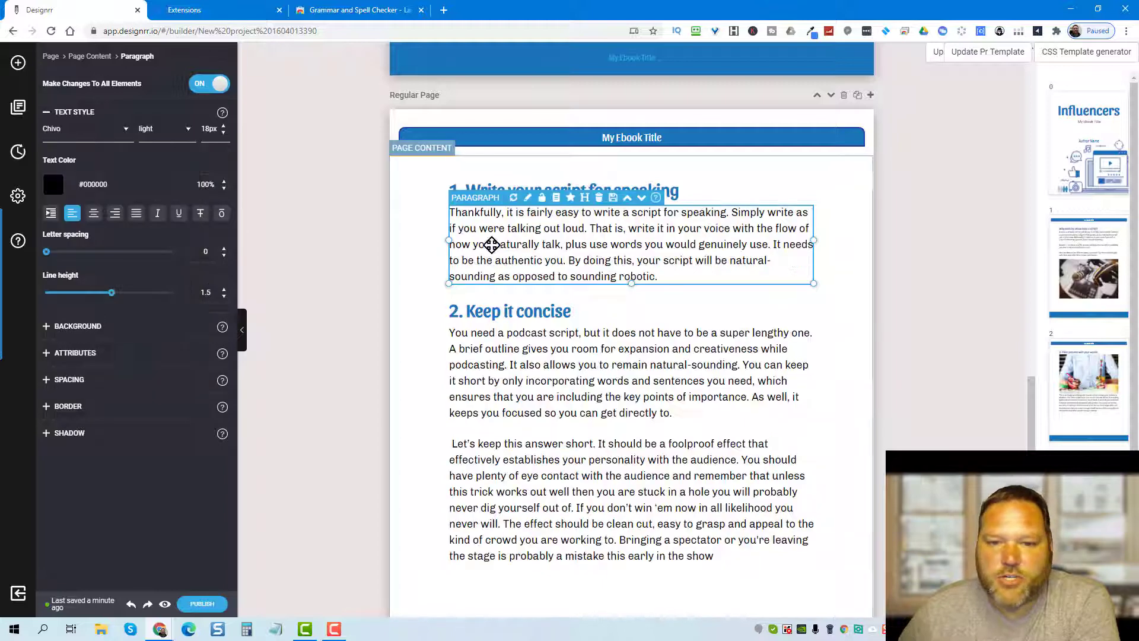
Set the font of all H2 headings to Cinzel, starting from "Write your script for speaking".
left_click(525, 355)
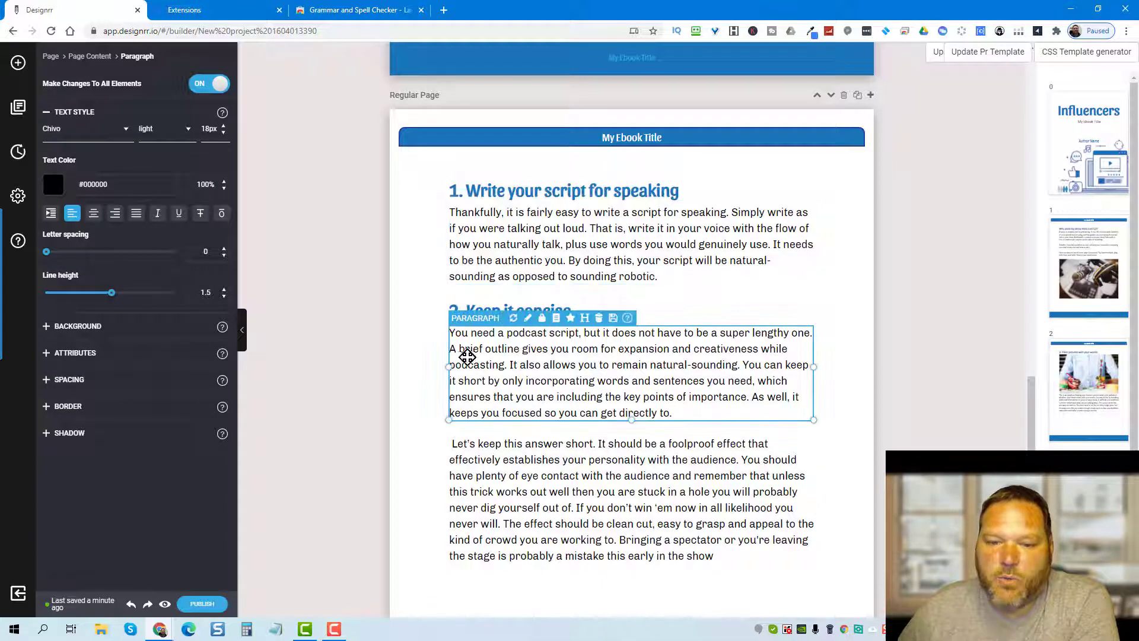
left_click(441, 372)
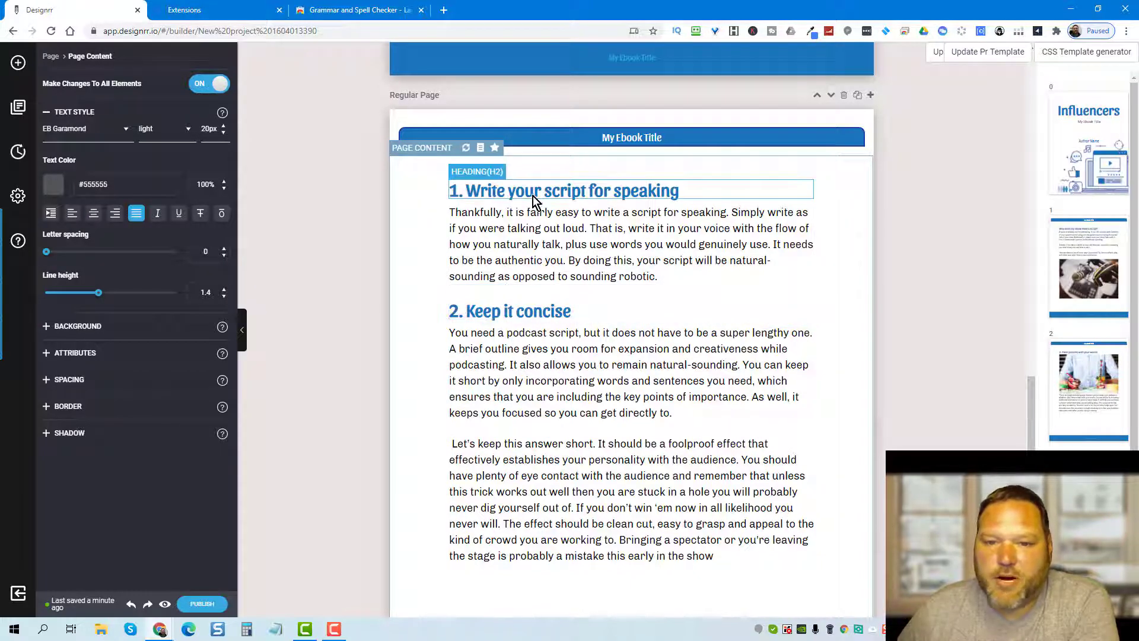
left_click(499, 194)
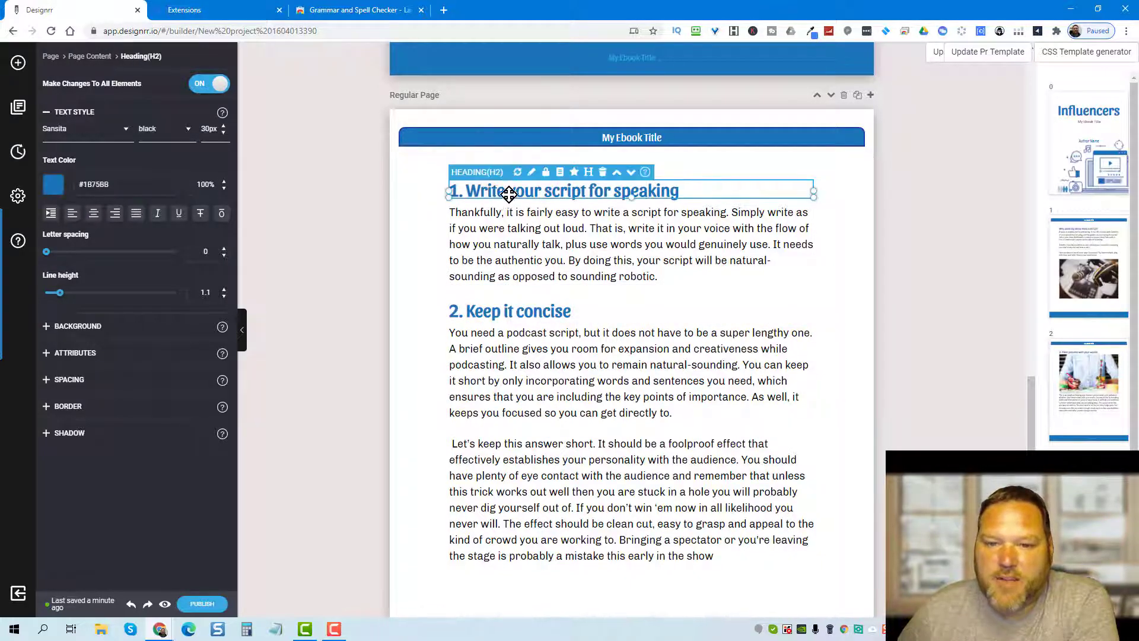
left_click(126, 130)
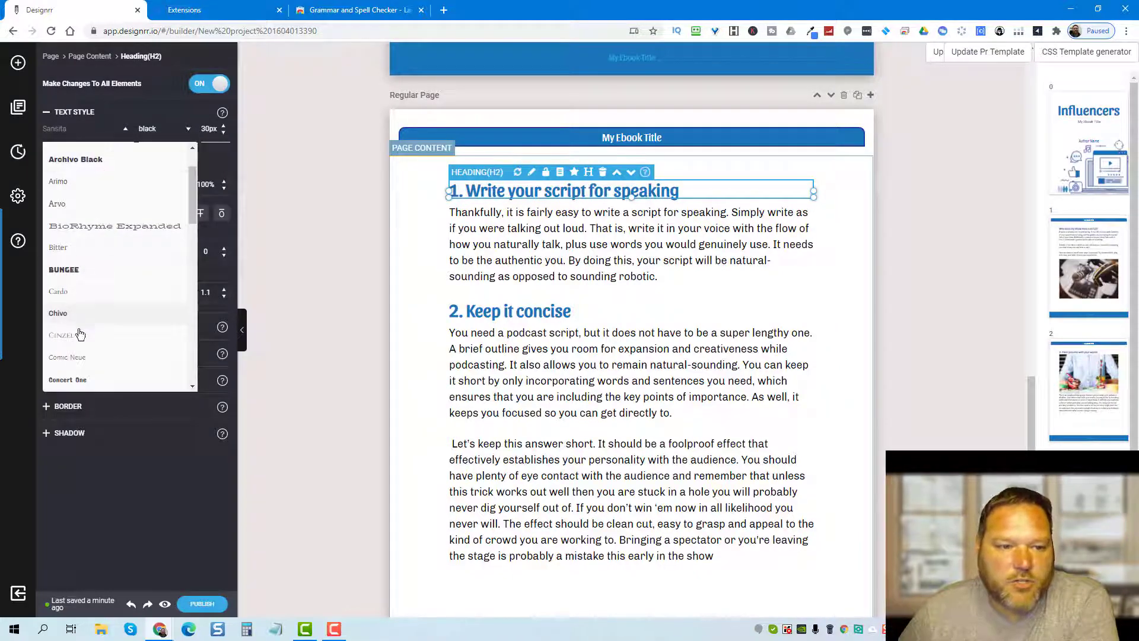
left_click(62, 336)
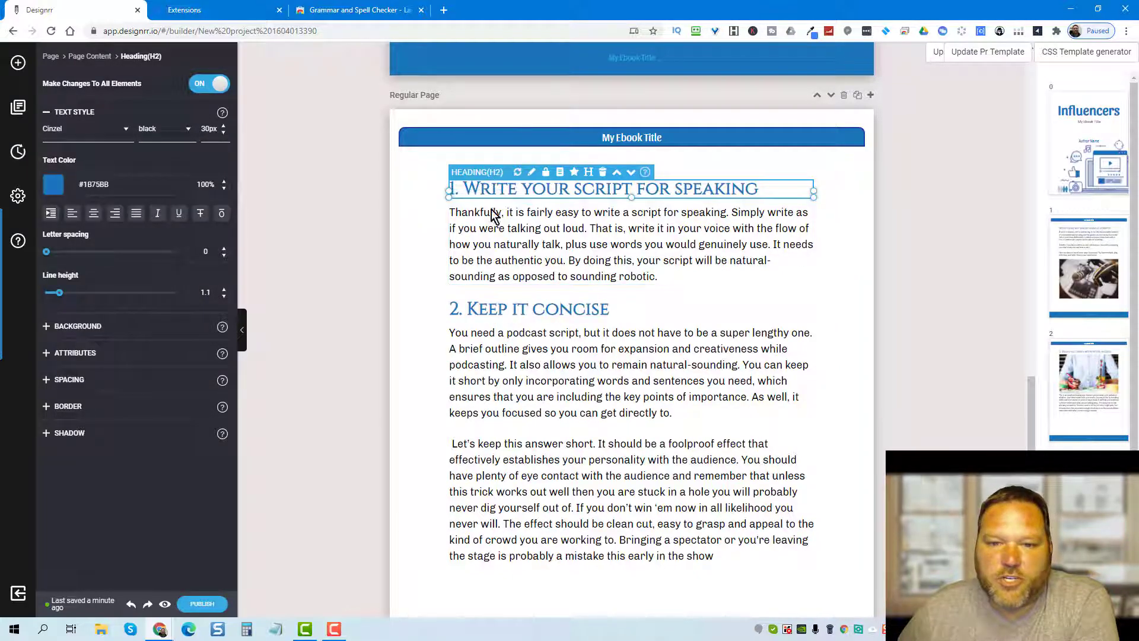
scroll(508, 306, "down", 2)
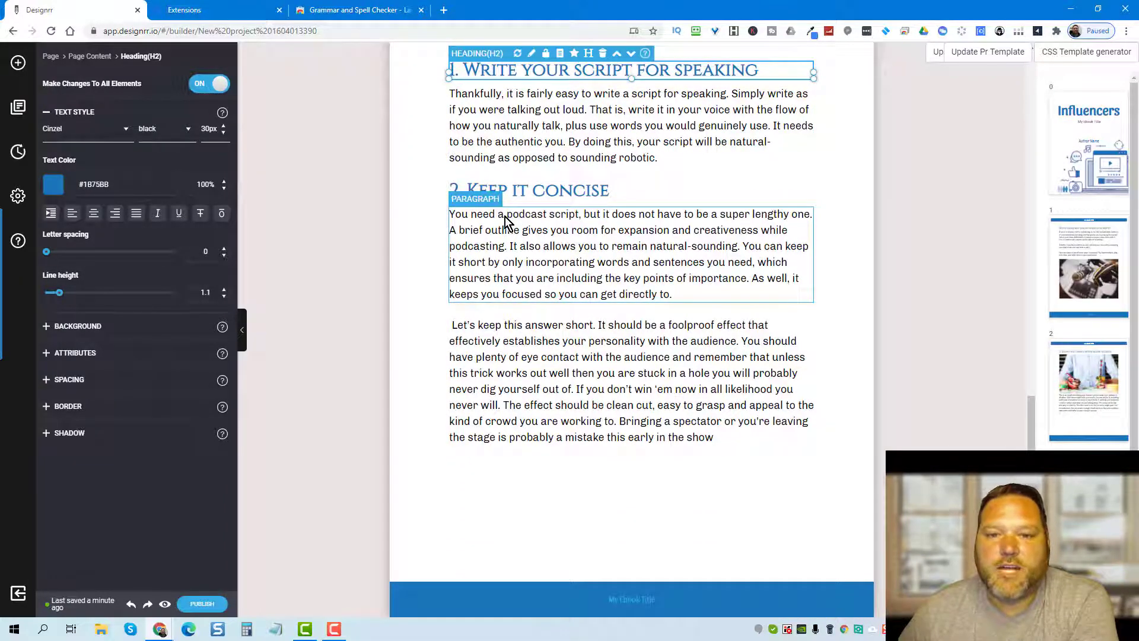
Examine the paragraph and H2 heading fonts across the ebook's pages to see whether the style changes apply everywhere.
left_click(520, 270)
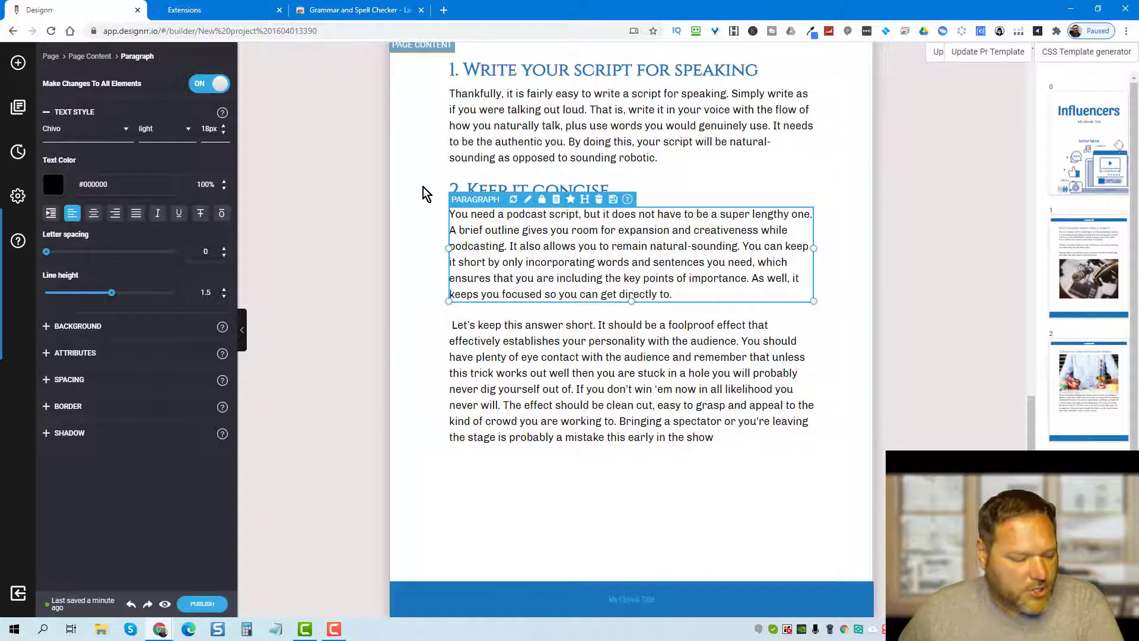
scroll(570, 332, "down", 6)
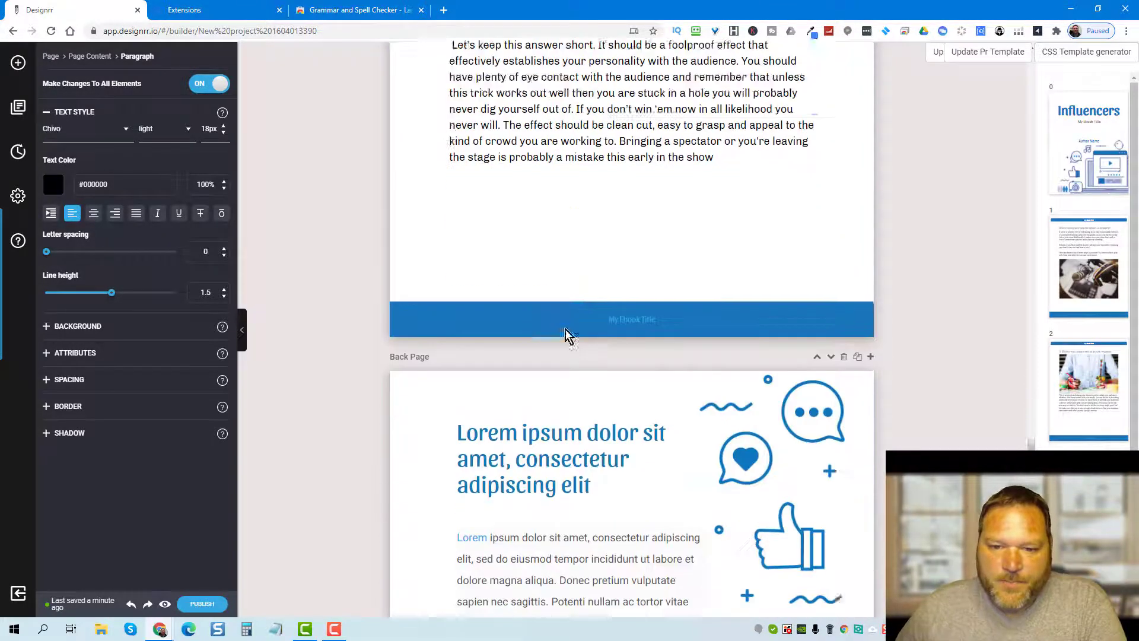
scroll(570, 249, "up", 8)
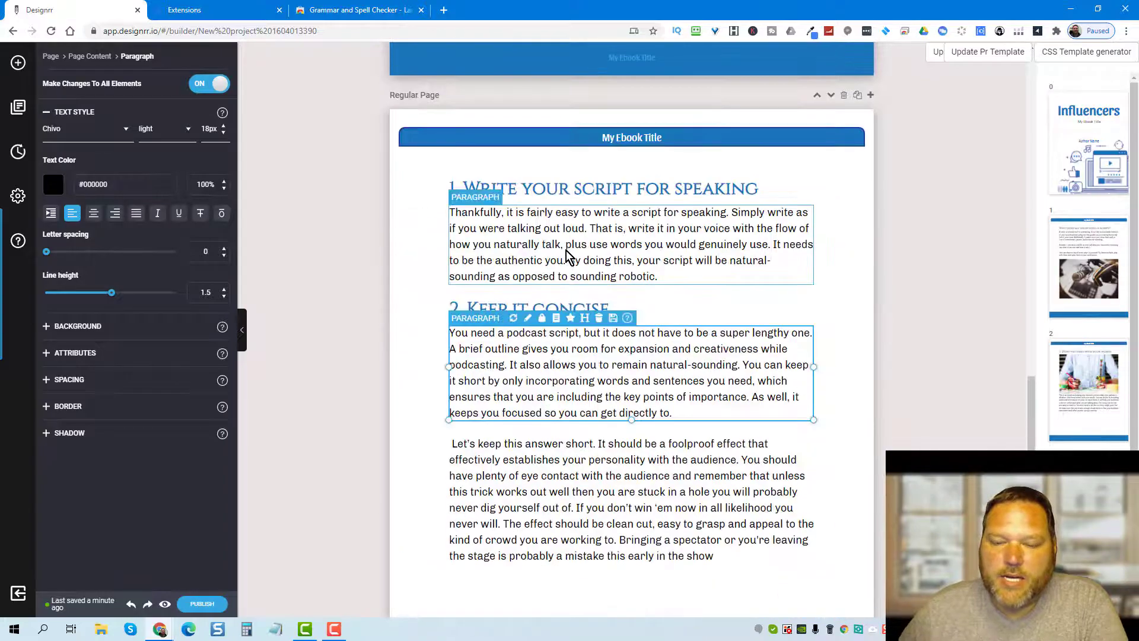
scroll(558, 261, "up", 7)
scroll(550, 270, "up", 7)
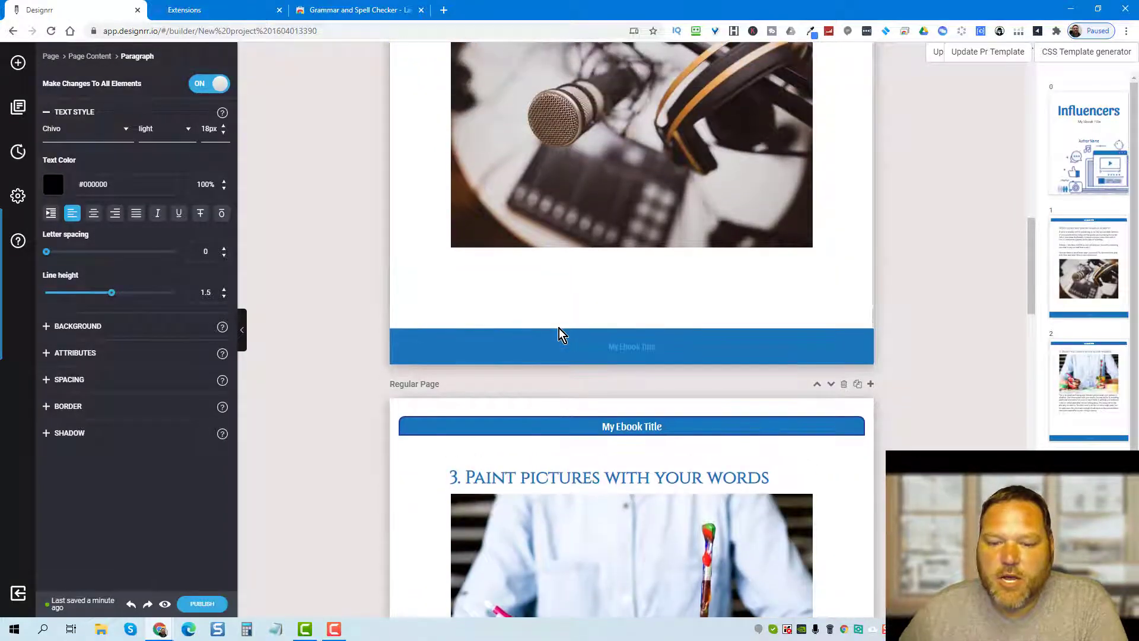
scroll(568, 315, "up", 11)
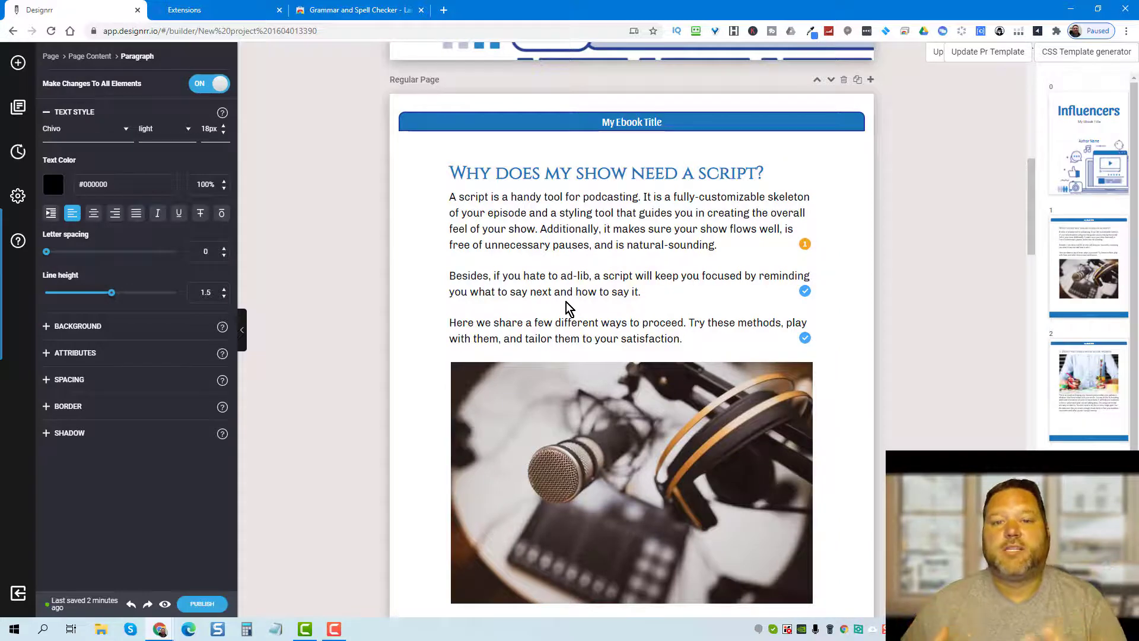
scroll(566, 308, "down", 6)
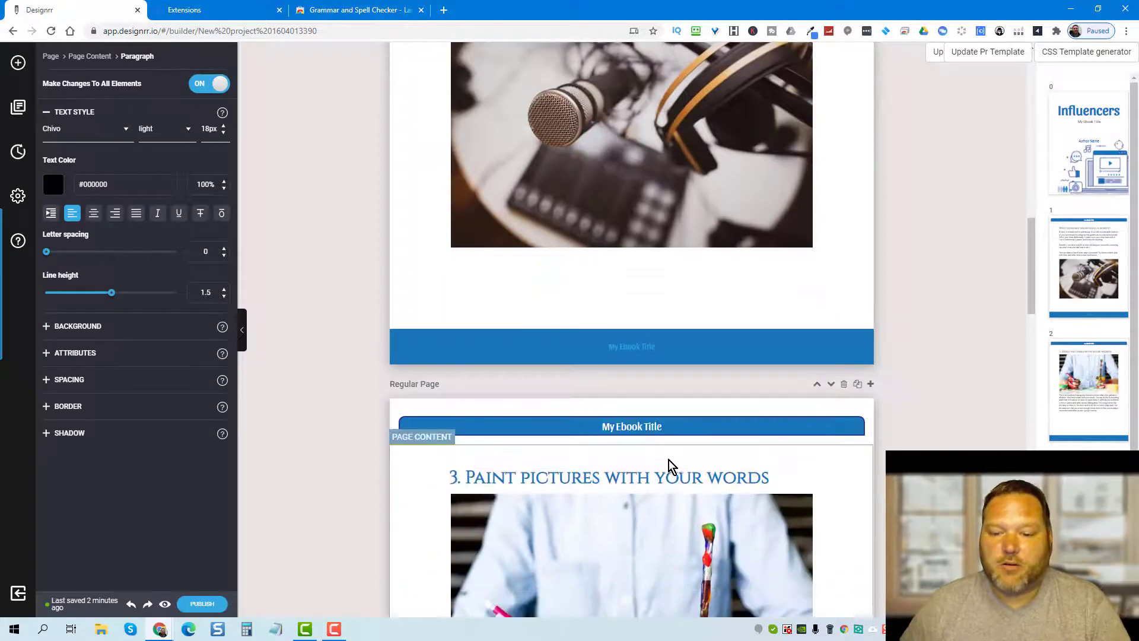
scroll(580, 439, "down", 4)
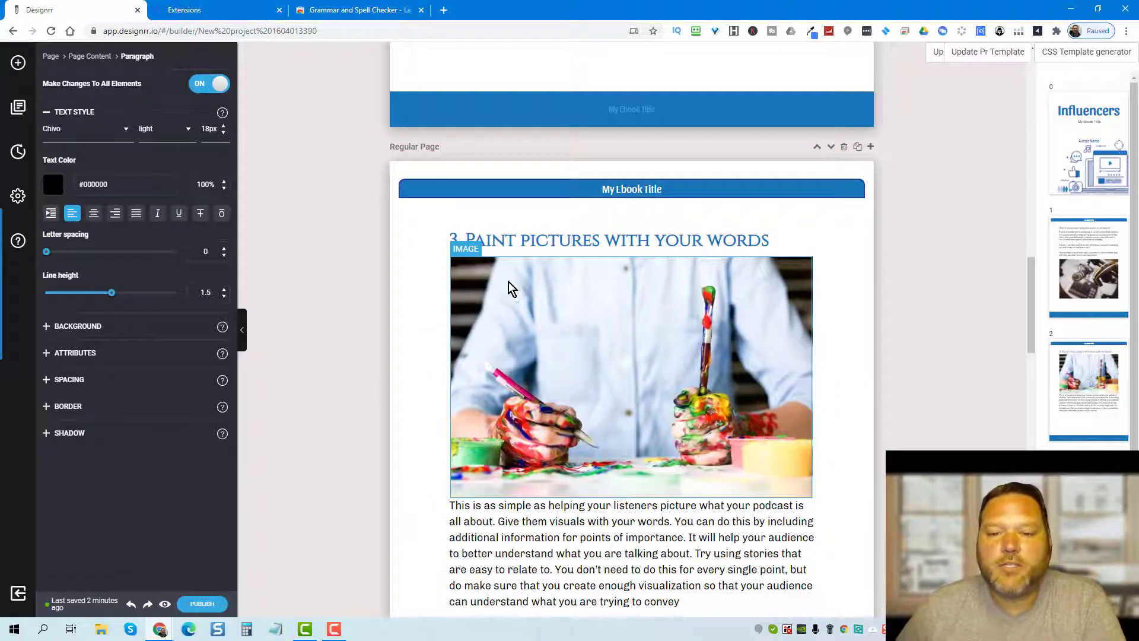
left_click(487, 238)
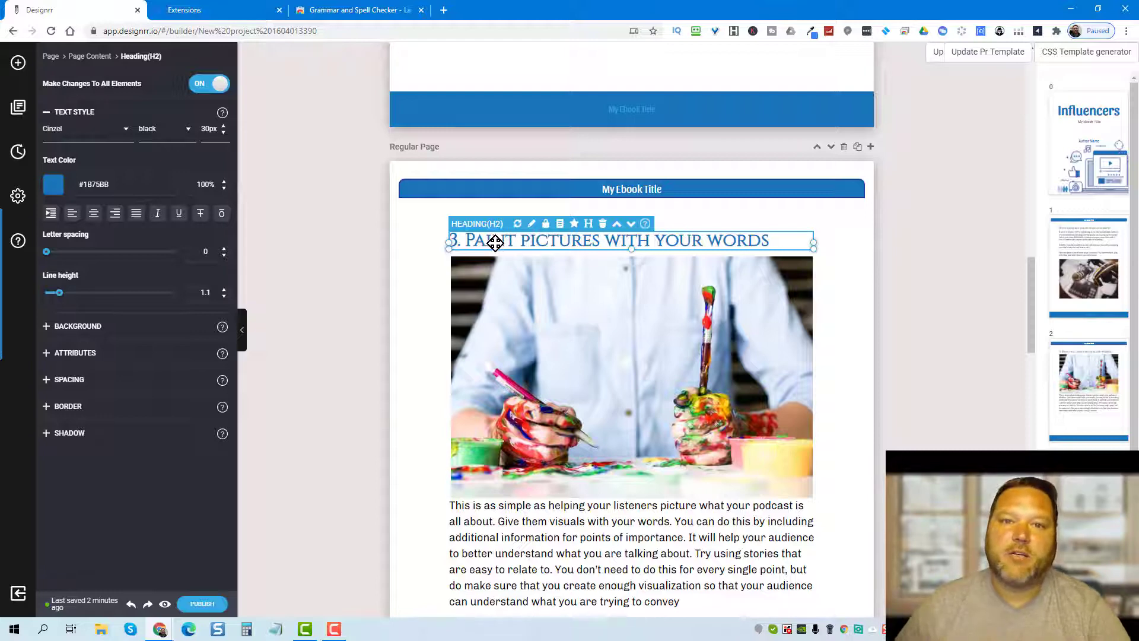
Add a Heading element beneath the microphone image on the "Why does my show need a script?" page.
scroll(492, 249, "up", 4)
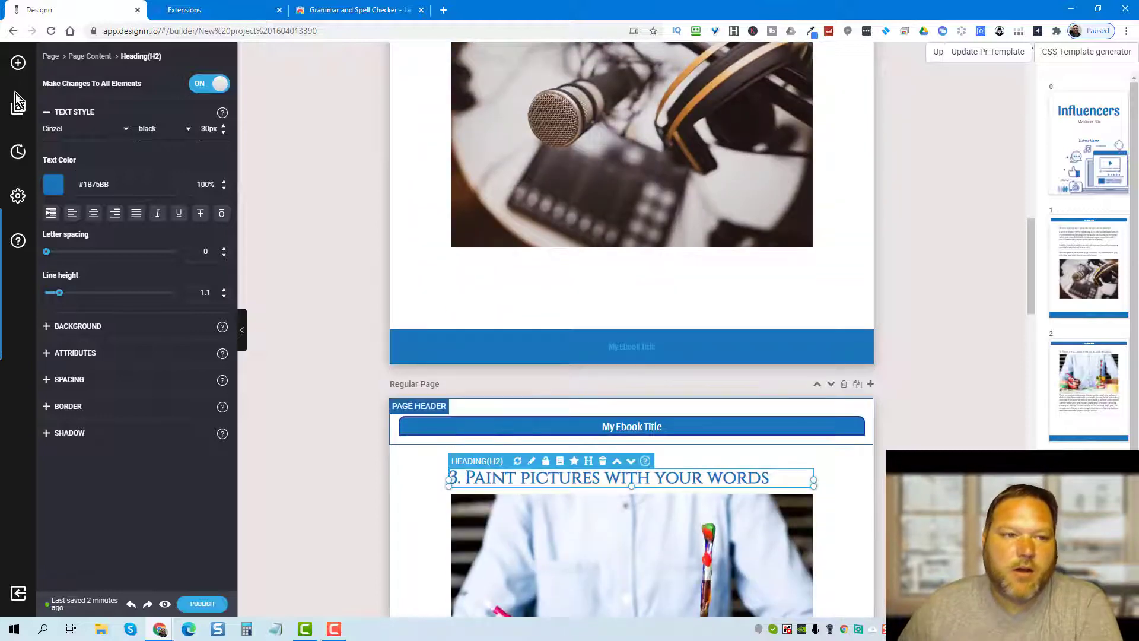
left_click(16, 69)
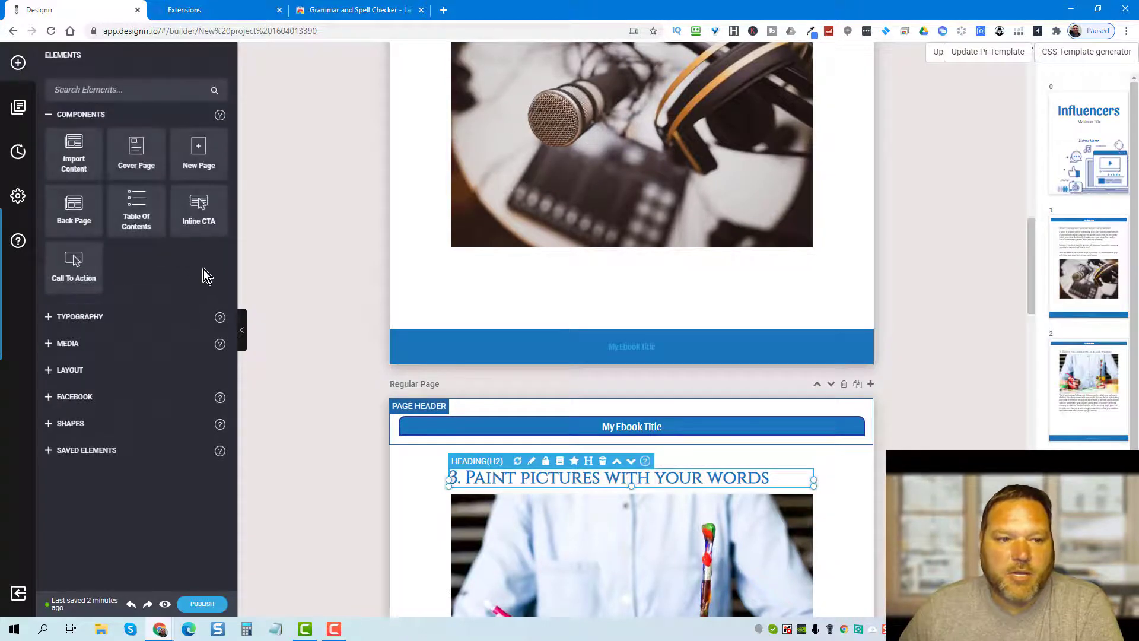
left_click(112, 321)
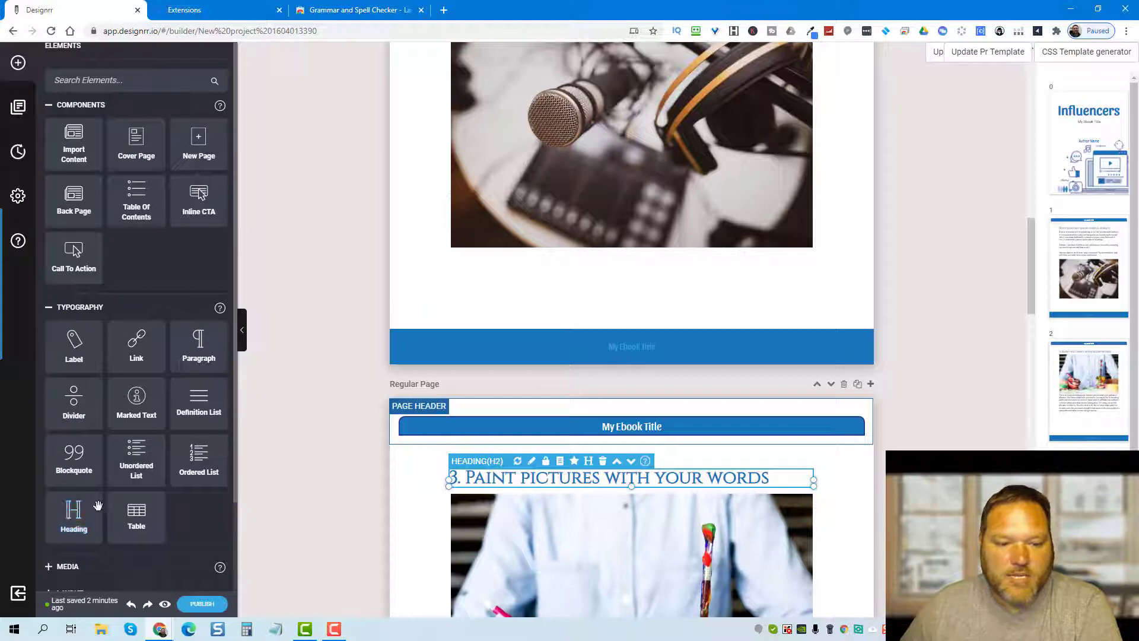
scroll(84, 483, "down", 2)
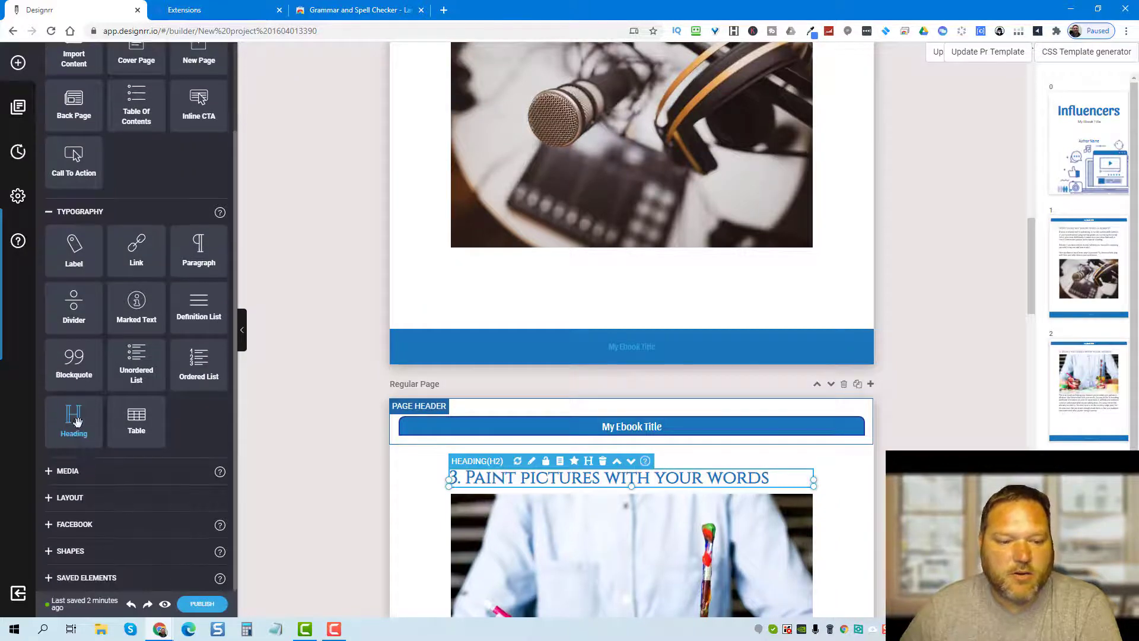
left_click_drag(74, 423, 561, 276)
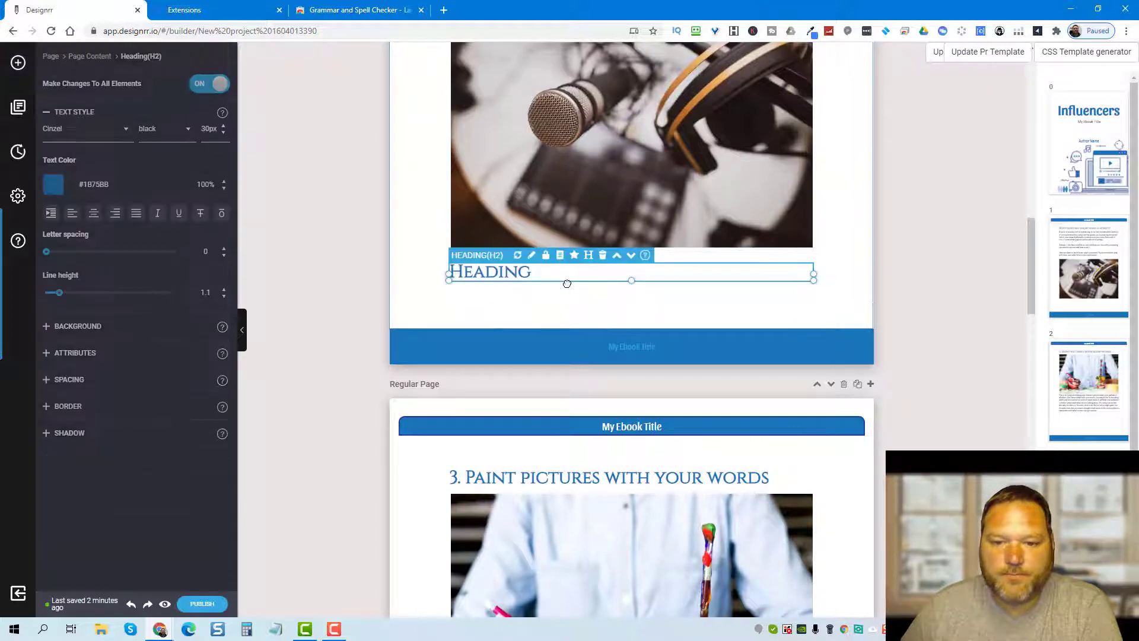
left_click(487, 297)
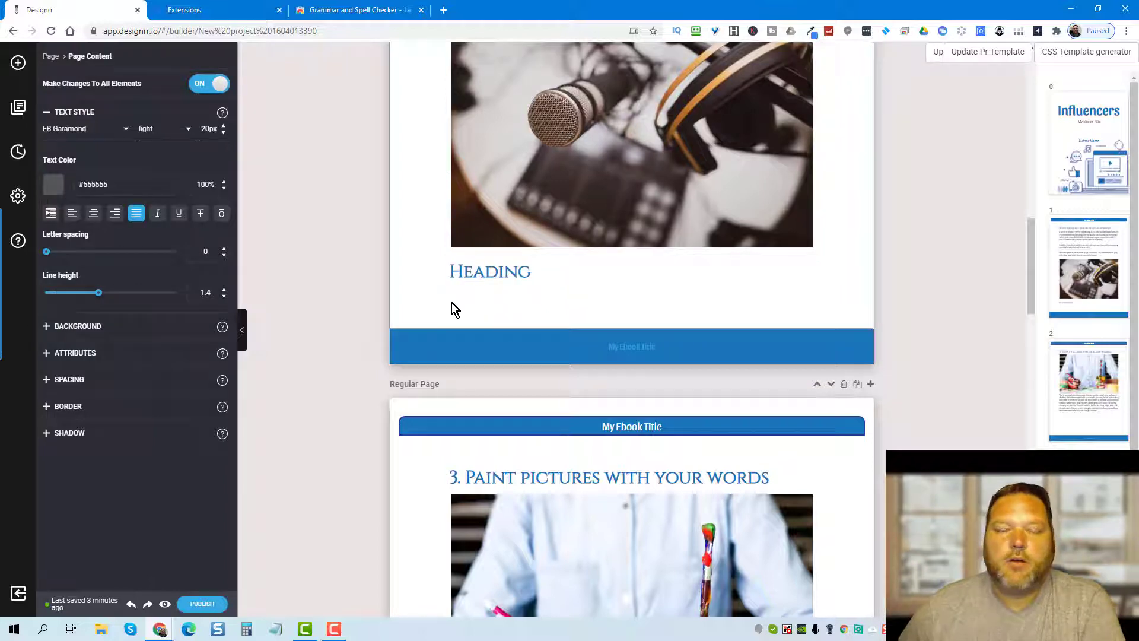
Add a period after "convey" at the end of the paragraph under "Paint pictures with your words".
scroll(585, 326, "down", 8)
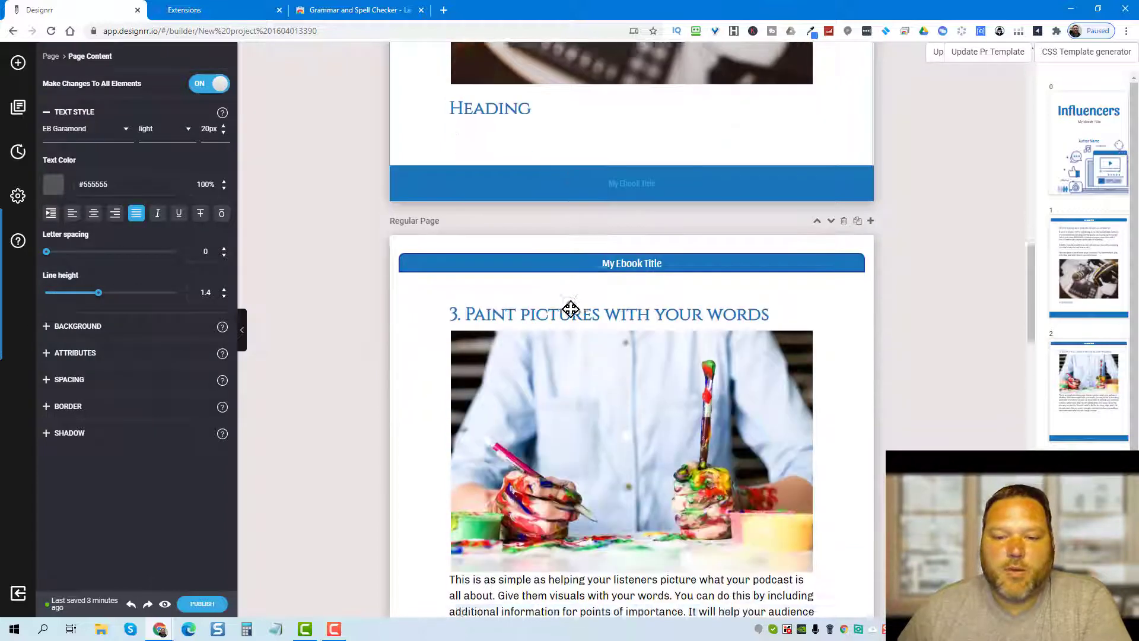
left_click(543, 318)
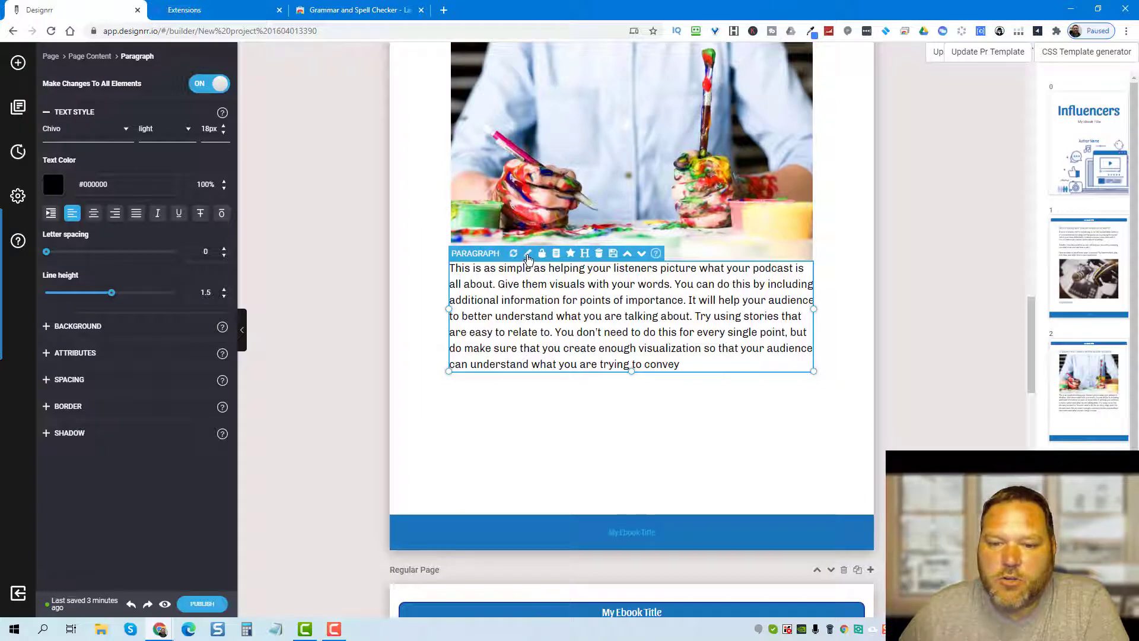
left_click(542, 315)
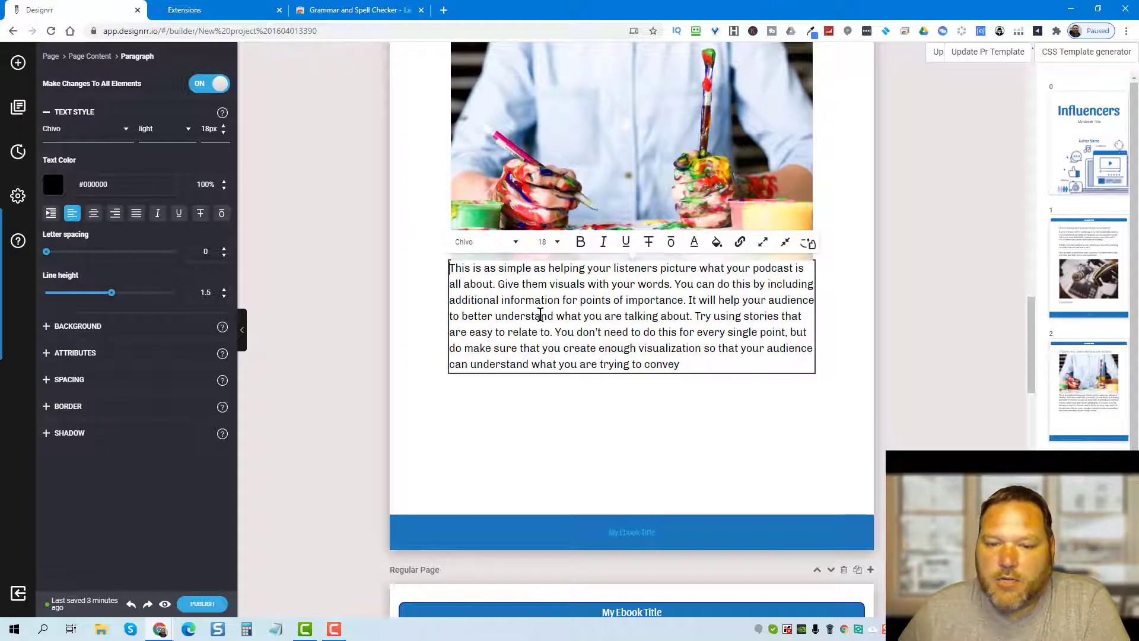
left_click(516, 420)
left_click(529, 275)
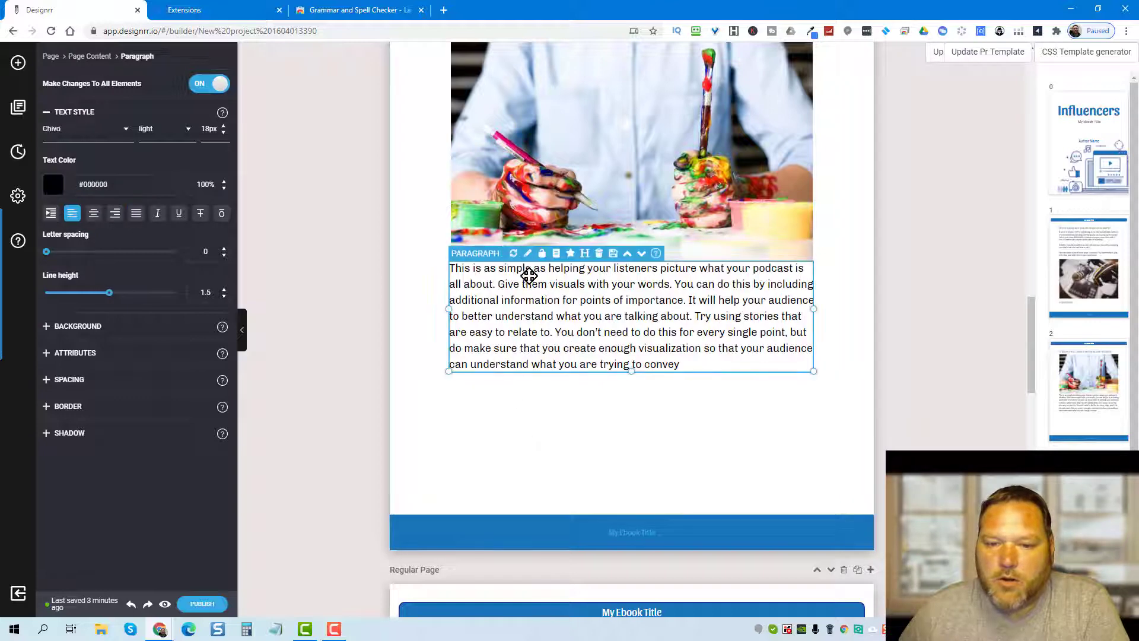
left_click(527, 258)
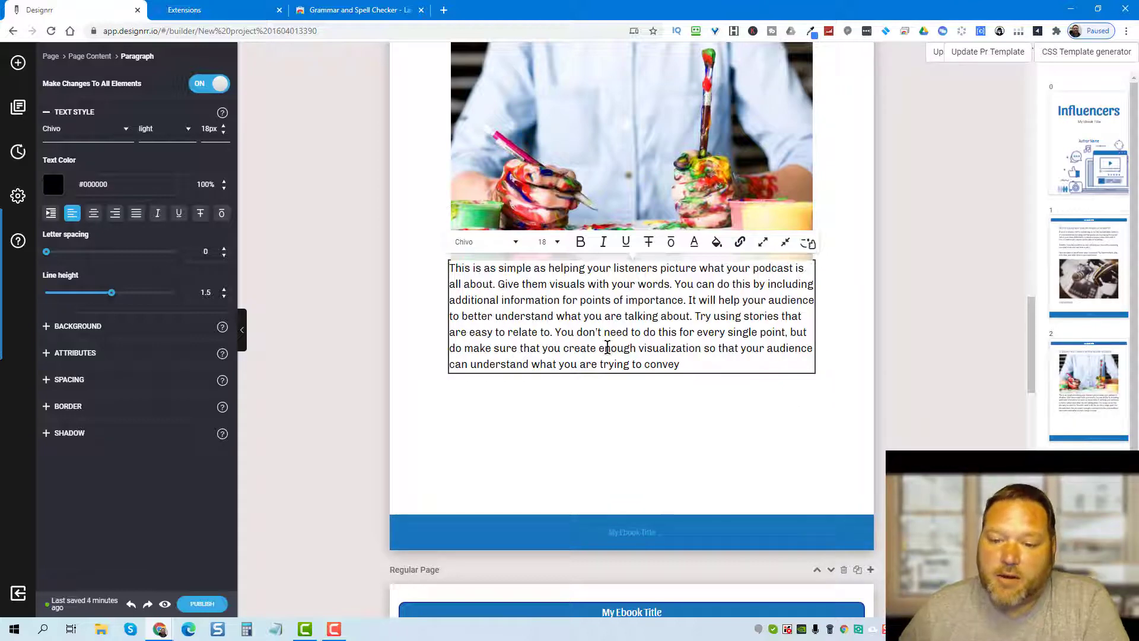
type(".")
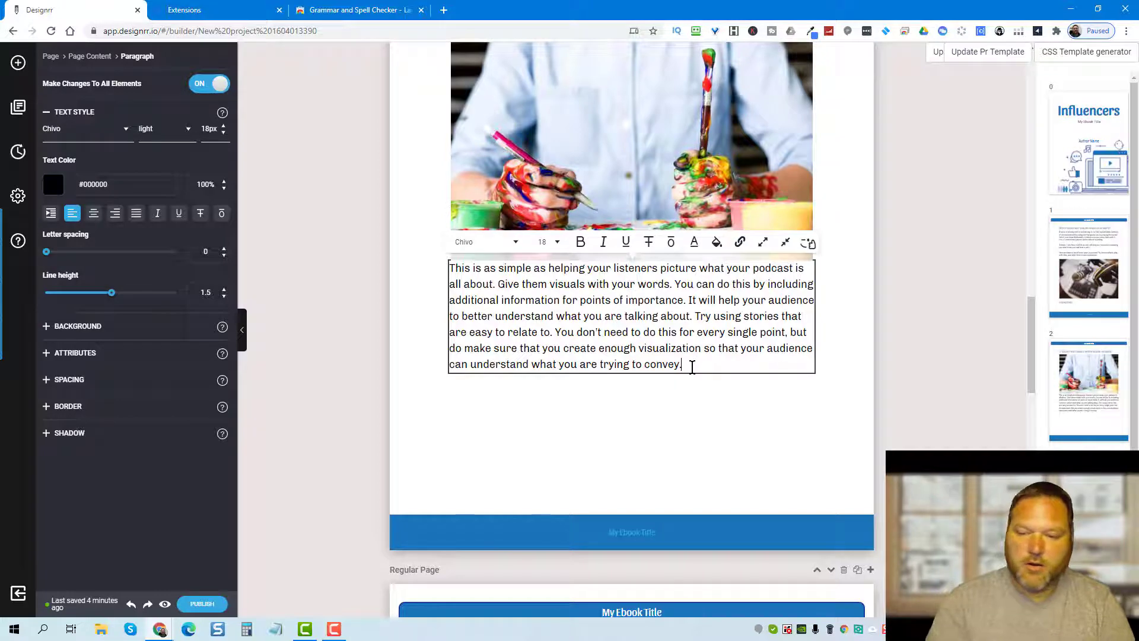
Try adding filler text after the paragraph's final sentence, delete it again and leave text editing.
type(" asldfkjlkwej")
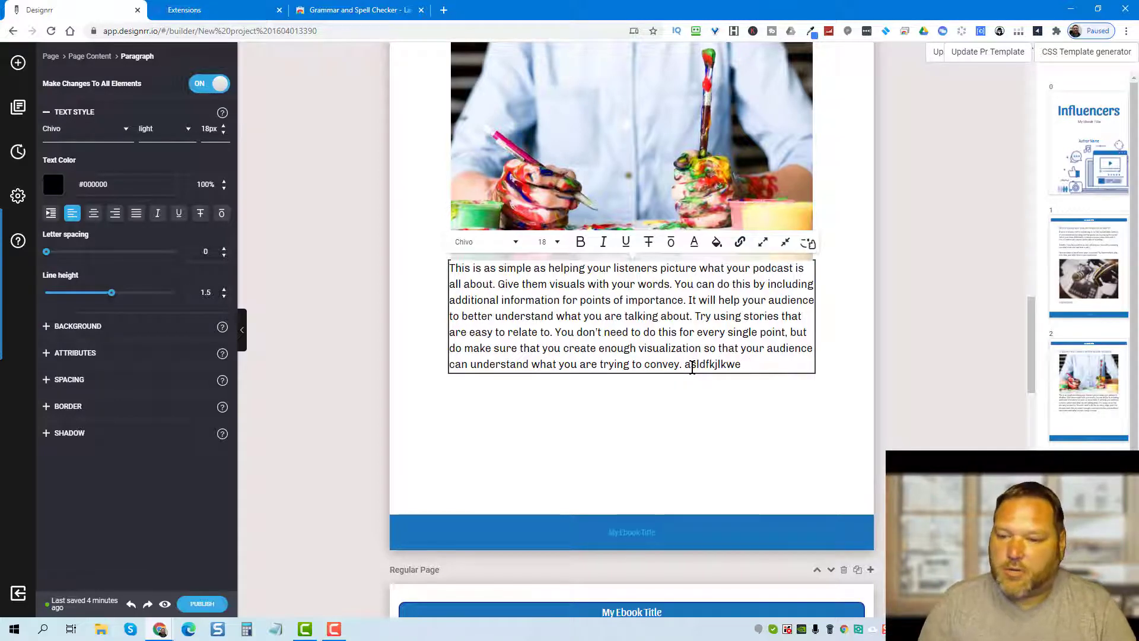
key("BackSpace")
key("BackSpace")
key("BackSpace")
key("BackSpace")
key("BackSpace")
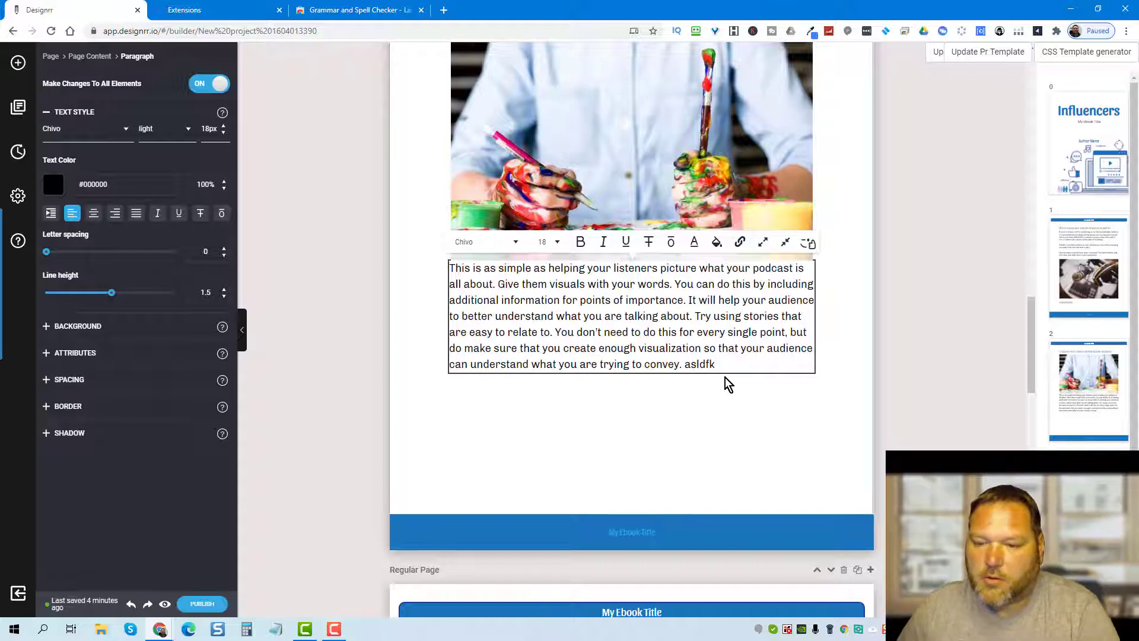
key("BackSpace")
key("BackSpace")
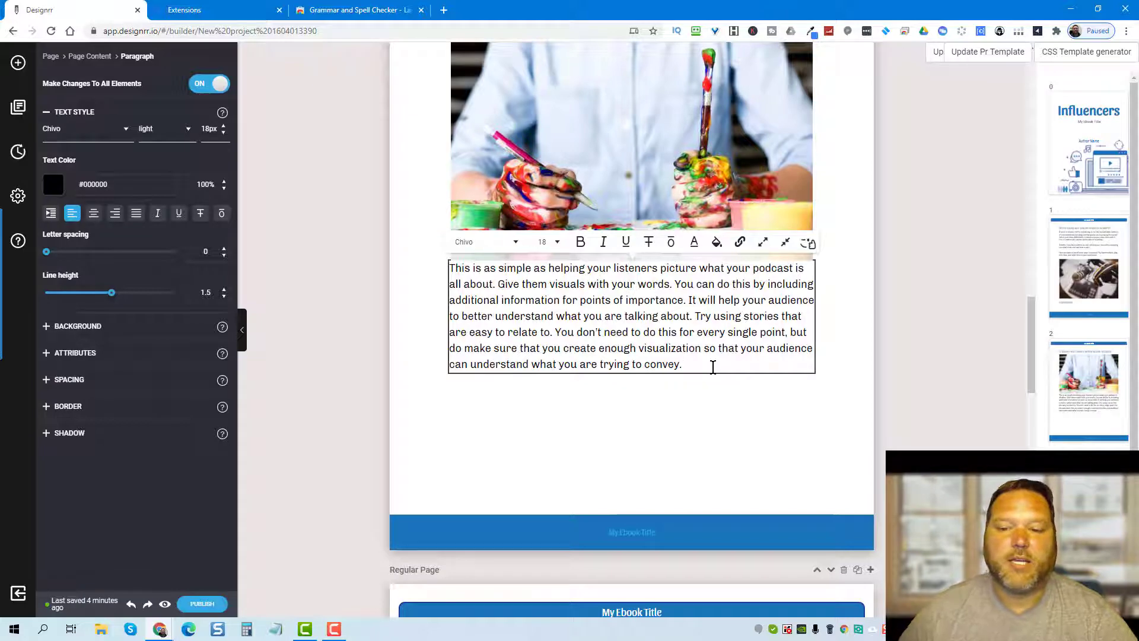
left_click(642, 421)
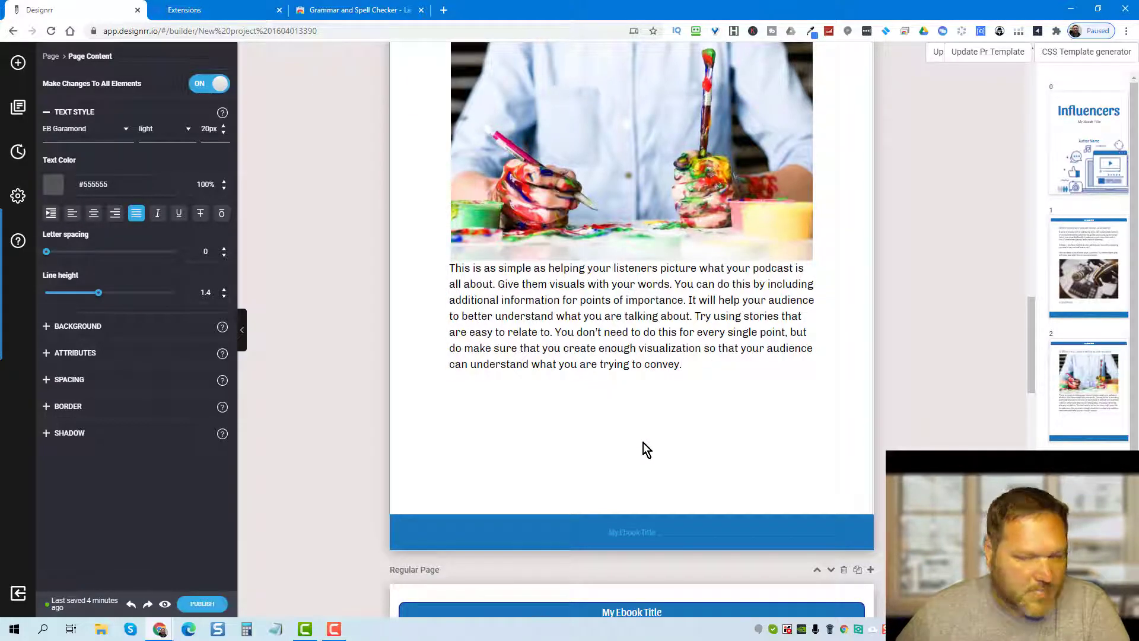
Shrink the image under "Paint pictures with your words" and float it left so the paragraph wraps around it.
scroll(653, 444, "down", 4)
scroll(653, 444, "down", 6)
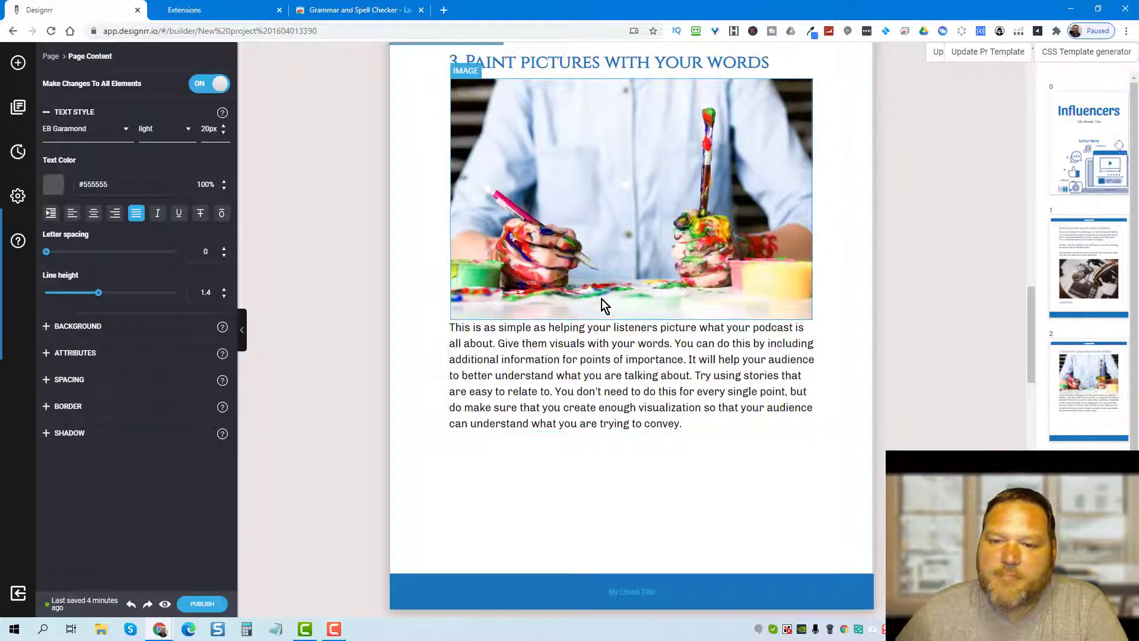
left_click(715, 283)
left_click_drag(810, 318, 709, 238)
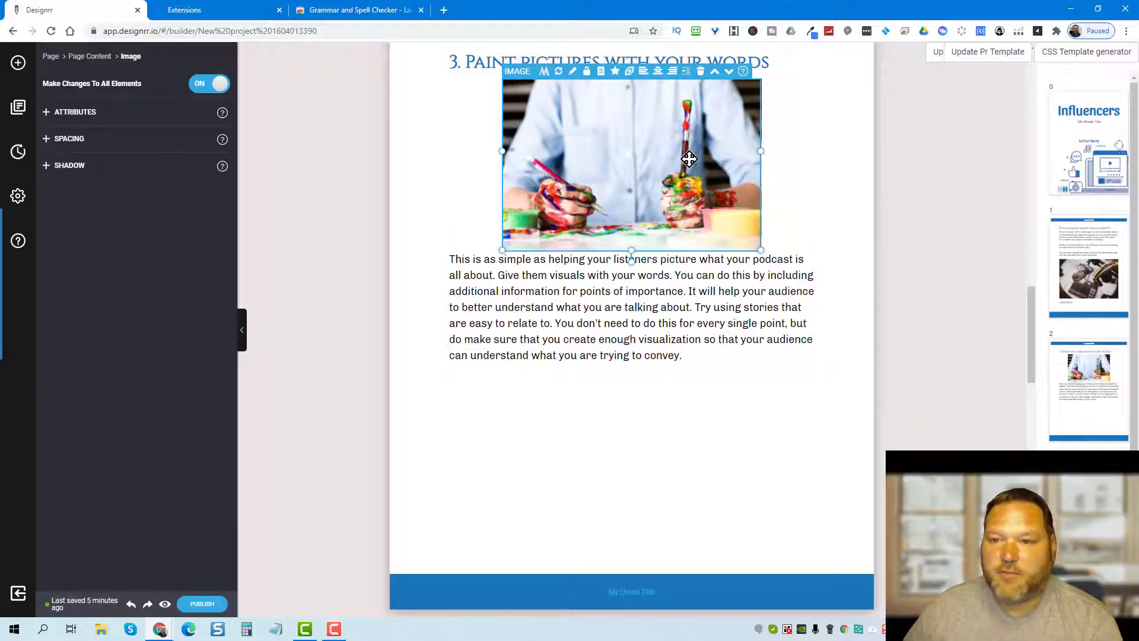
left_click(686, 72)
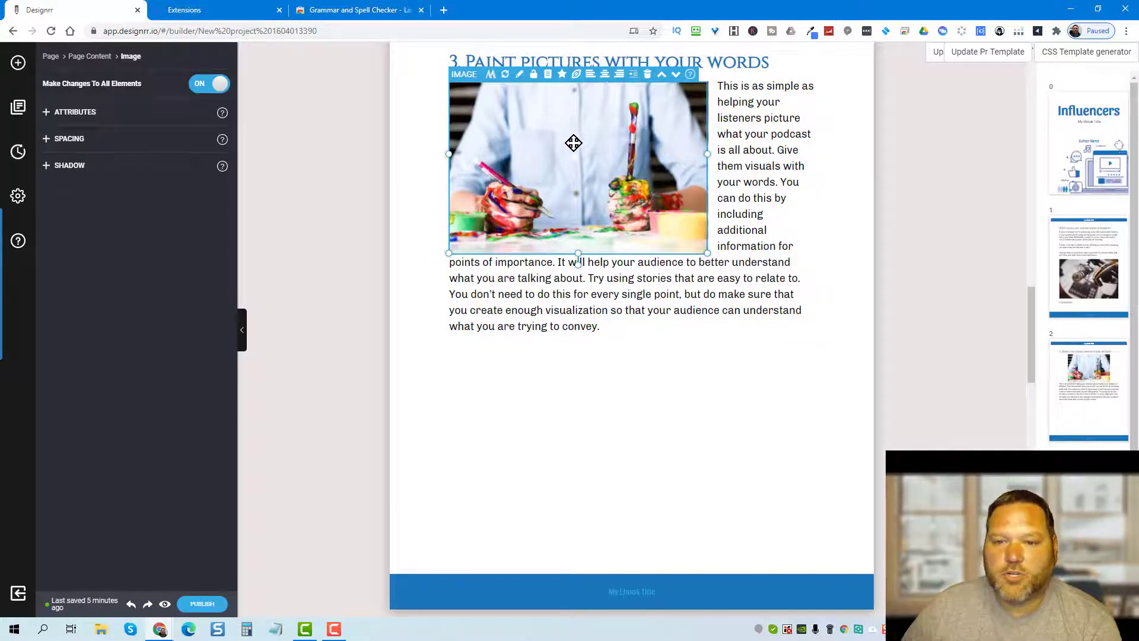
Align the paintbrush image to the right of the wrapped paragraph and enlarge it.
left_click(622, 76)
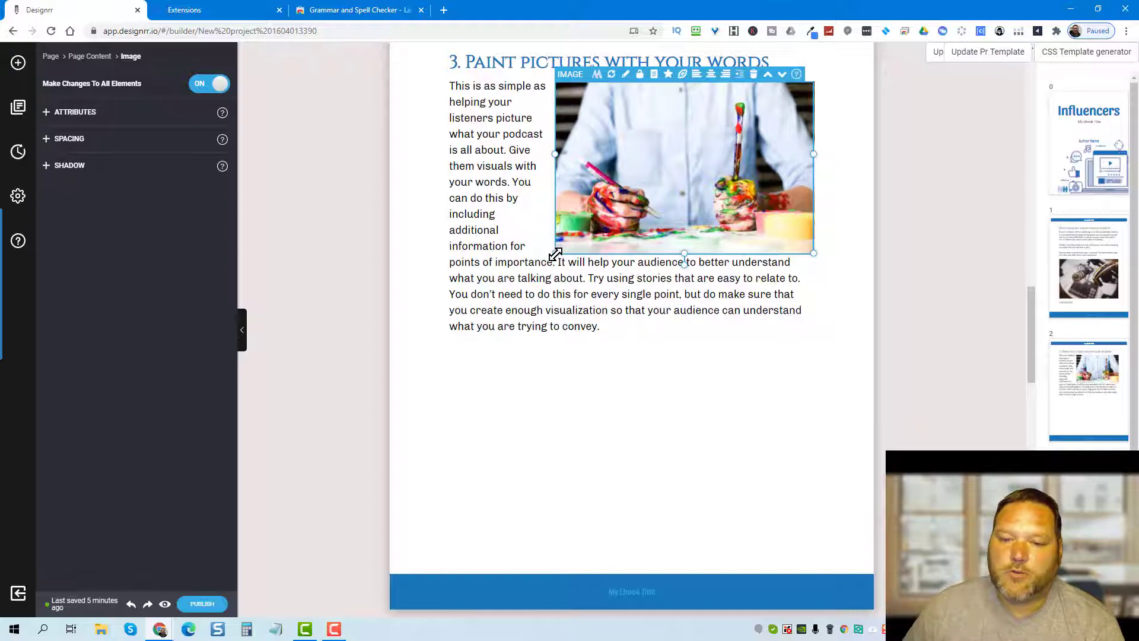
left_click_drag(556, 254, 506, 311)
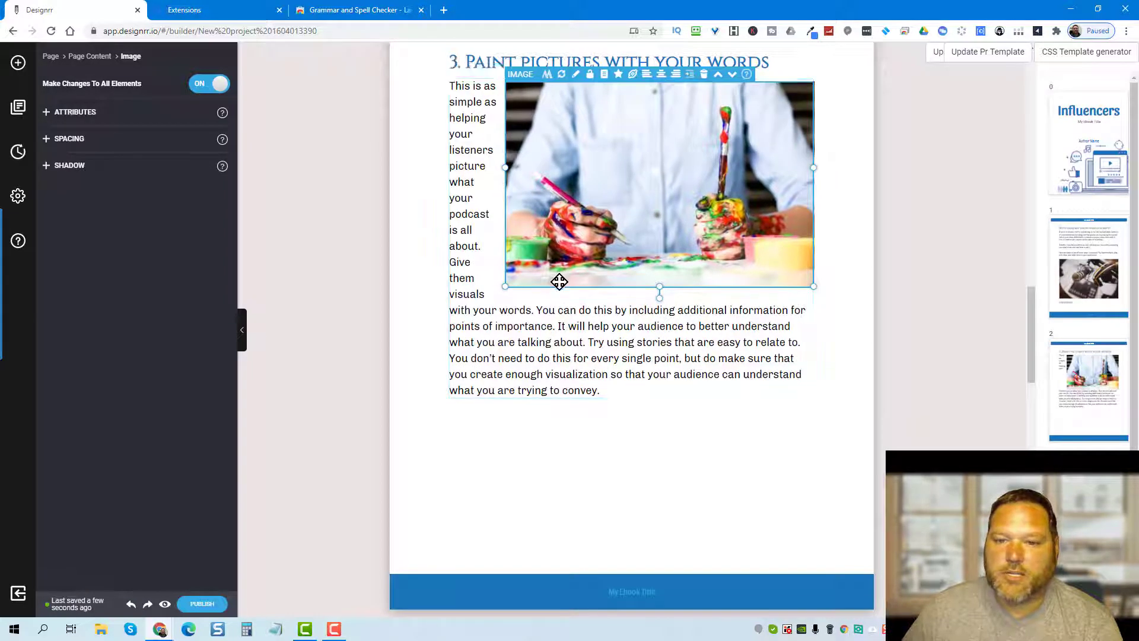
left_click(574, 330)
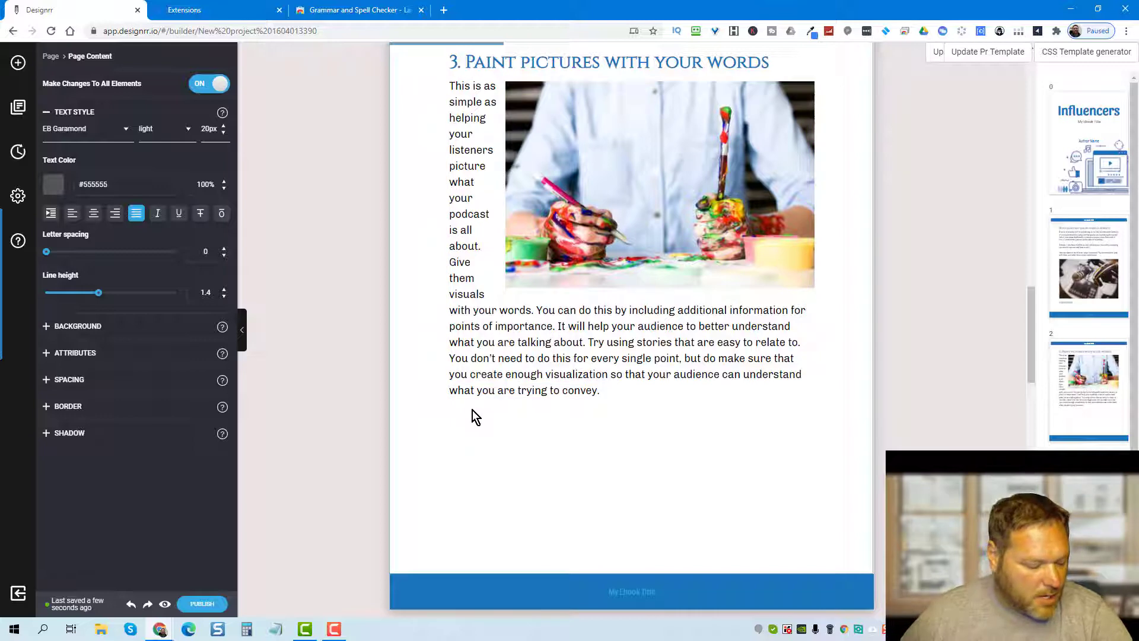
Shorten the page header title above "Paint pictures with your words" to "My Ebook" and leave text editing.
scroll(483, 409, "down", 1)
scroll(486, 403, "up", 6)
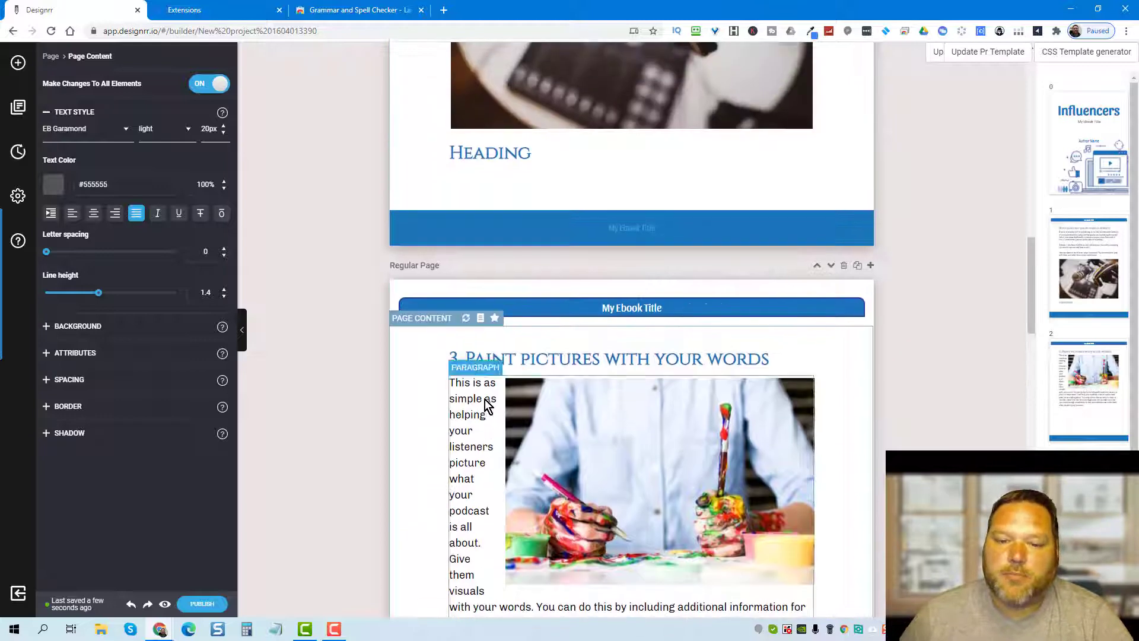
left_click(571, 309)
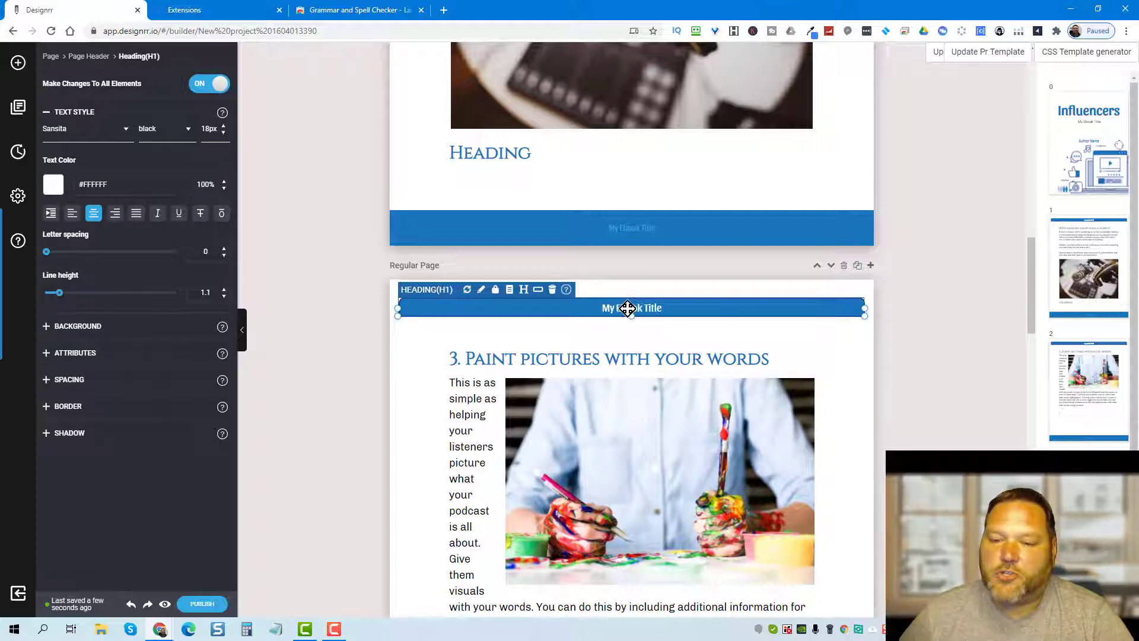
double_click(665, 308)
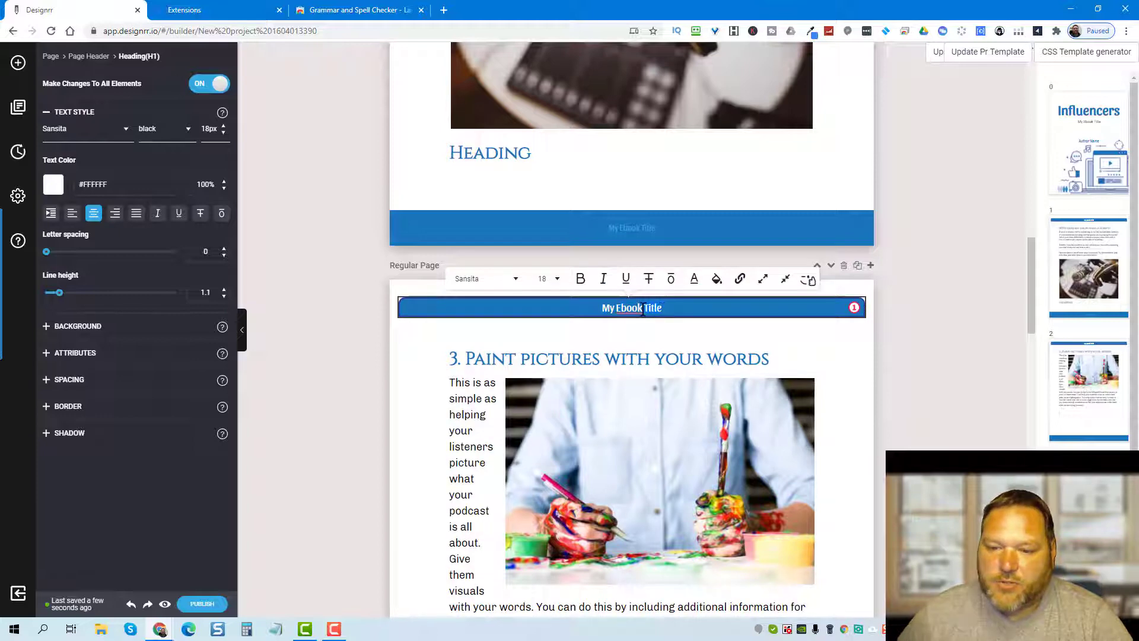
left_click(691, 308)
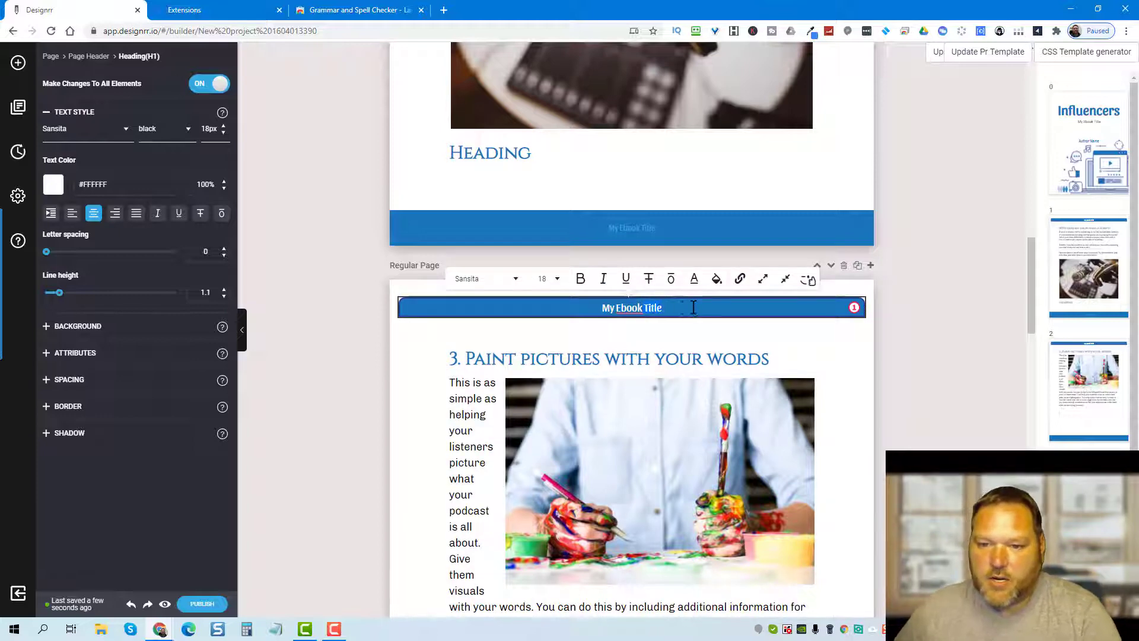
key("BackSpace")
key("BackSpace")
key("BackSpace")
key("BackSpace")
key("BackSpace")
key("BackSpace")
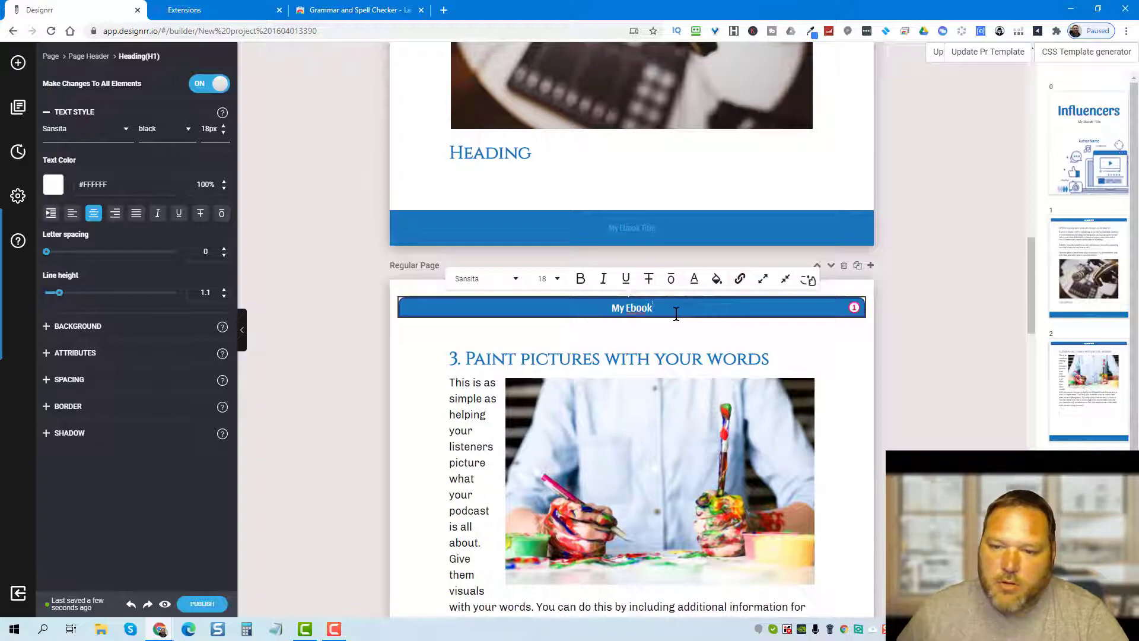
scroll(678, 313, "down", 2)
left_click(838, 258)
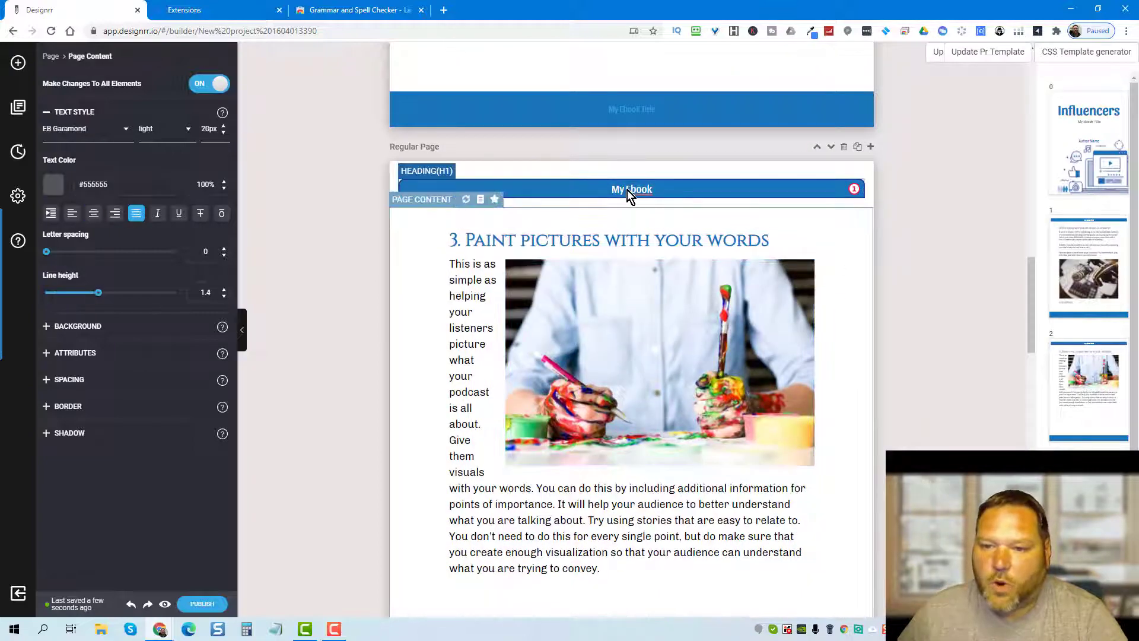
Apply the "My Ebook" header text to all page headers and check it on the other pages.
scroll(765, 337, "down", 9)
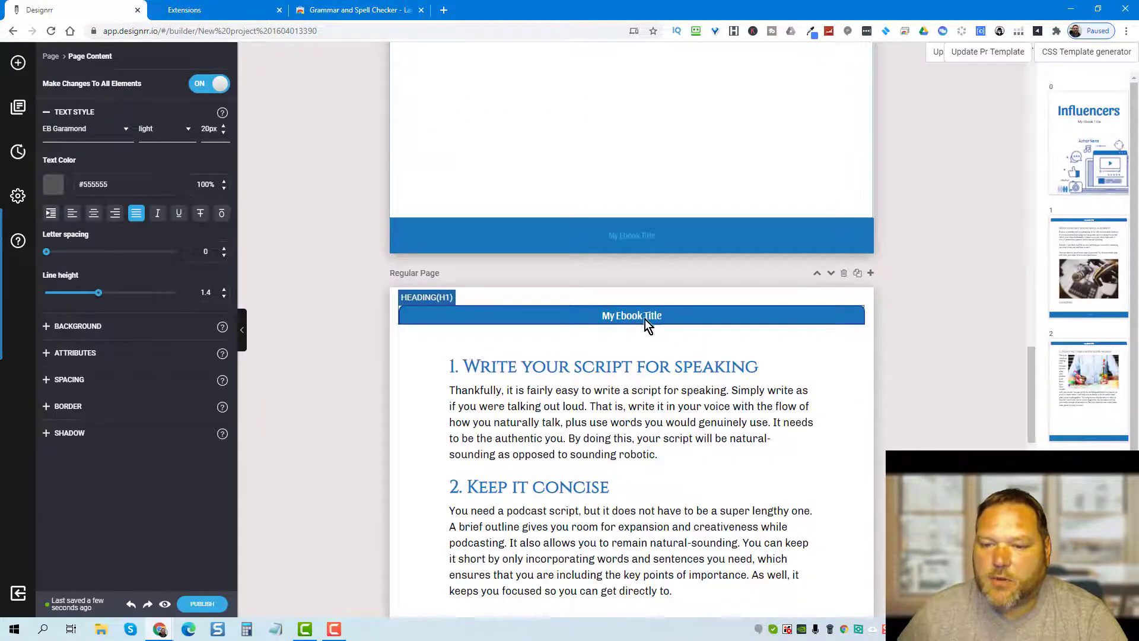
scroll(650, 310, "down", 10)
left_click(636, 247)
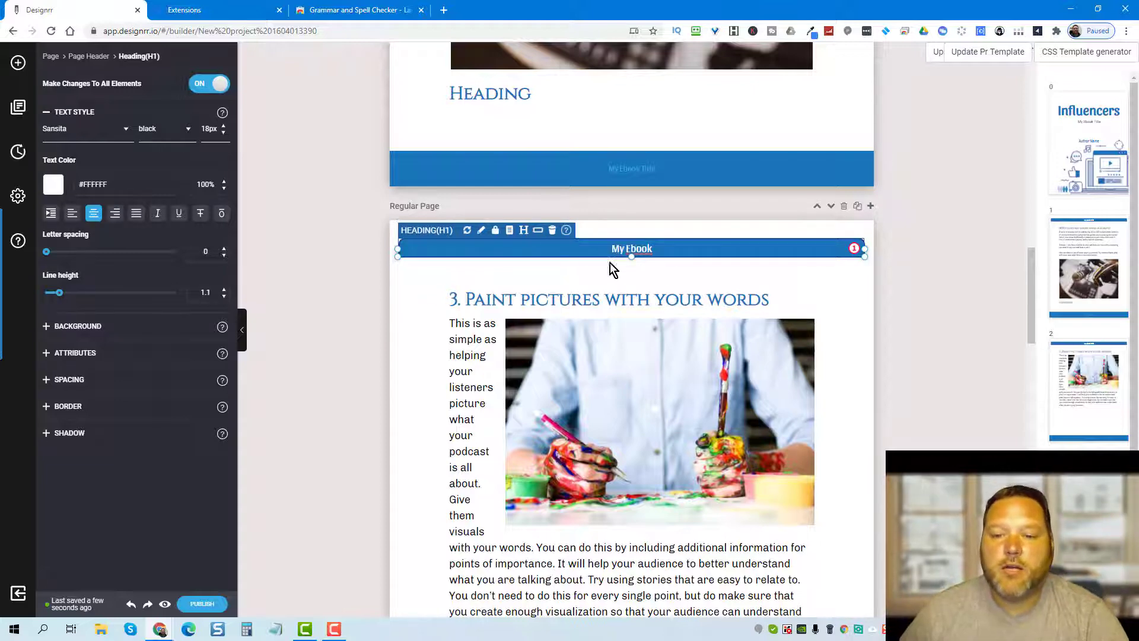
left_click(539, 232)
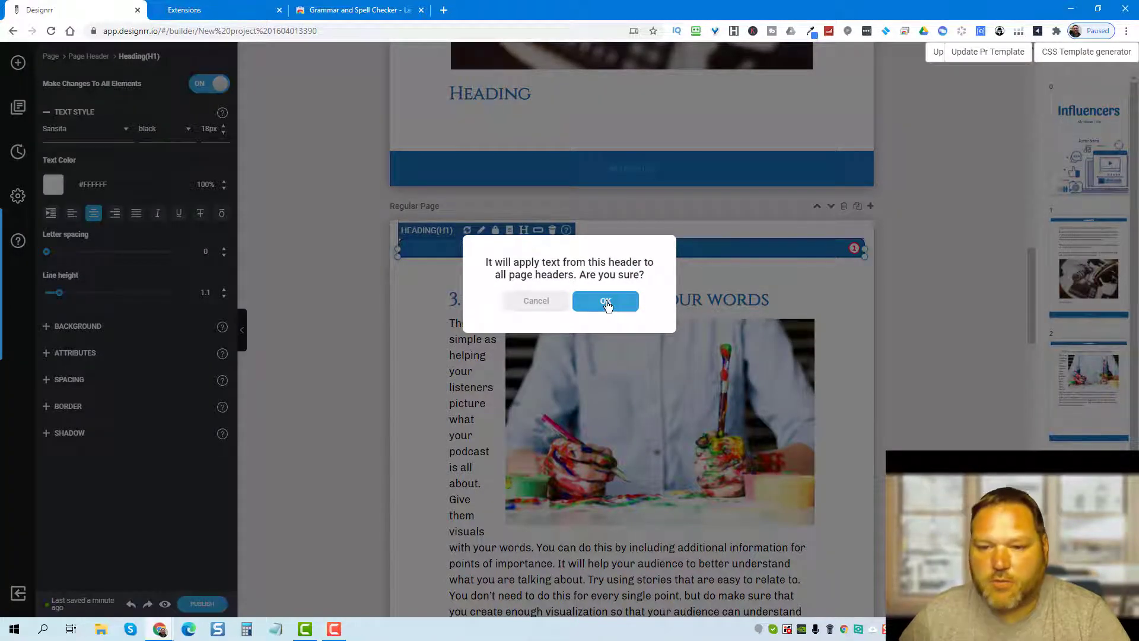
left_click(605, 302)
scroll(806, 300, "down", 8)
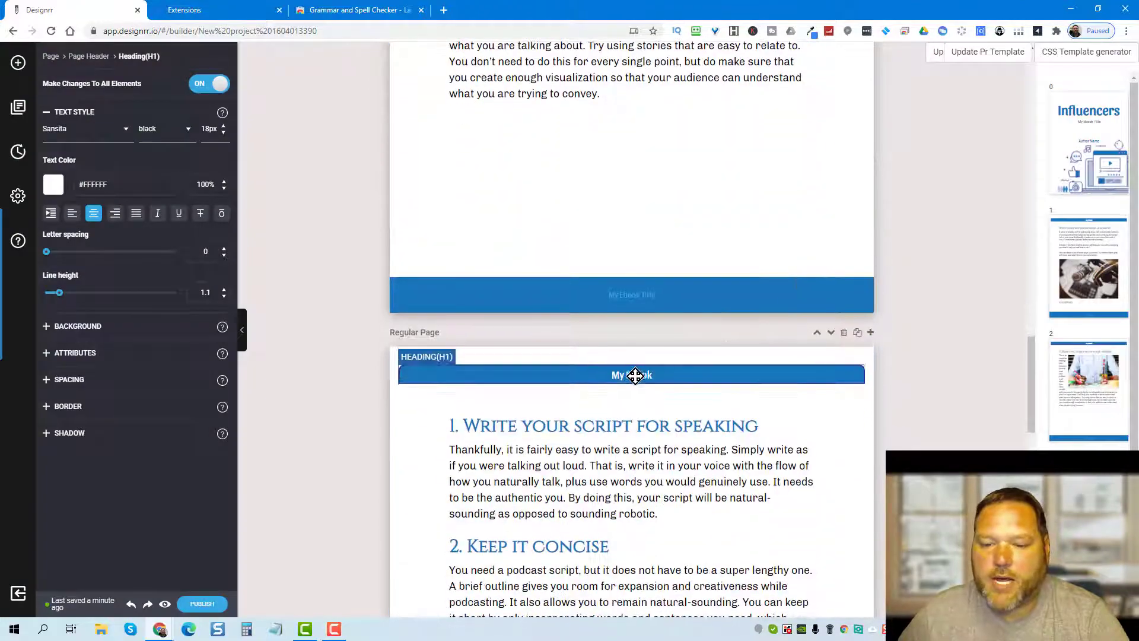
scroll(635, 375, "down", 12)
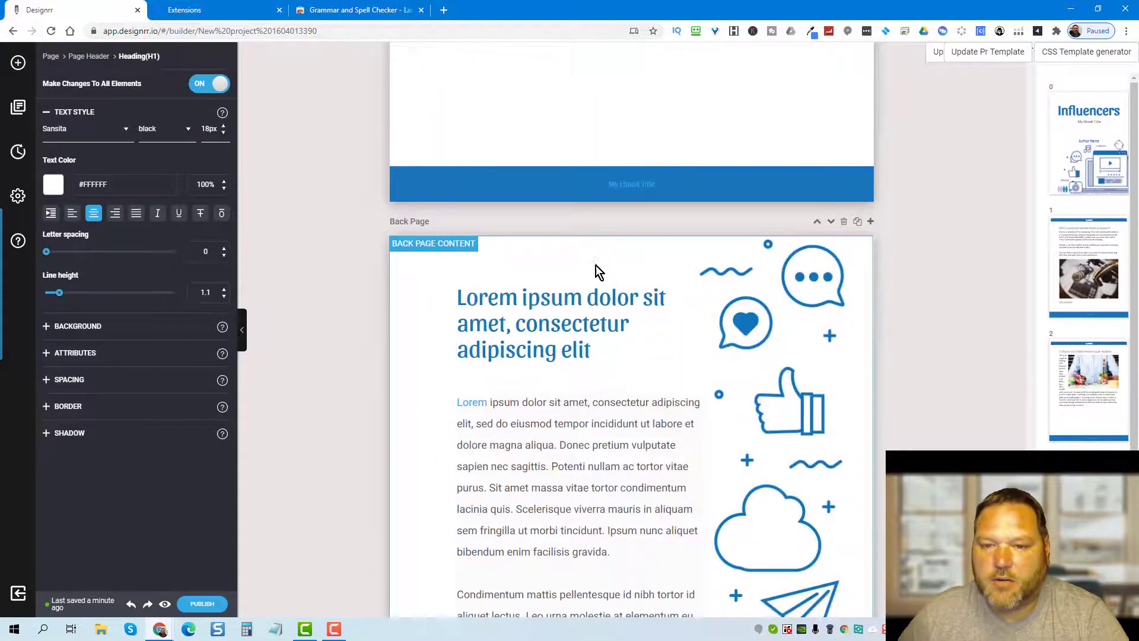
scroll(622, 237, "up", 15)
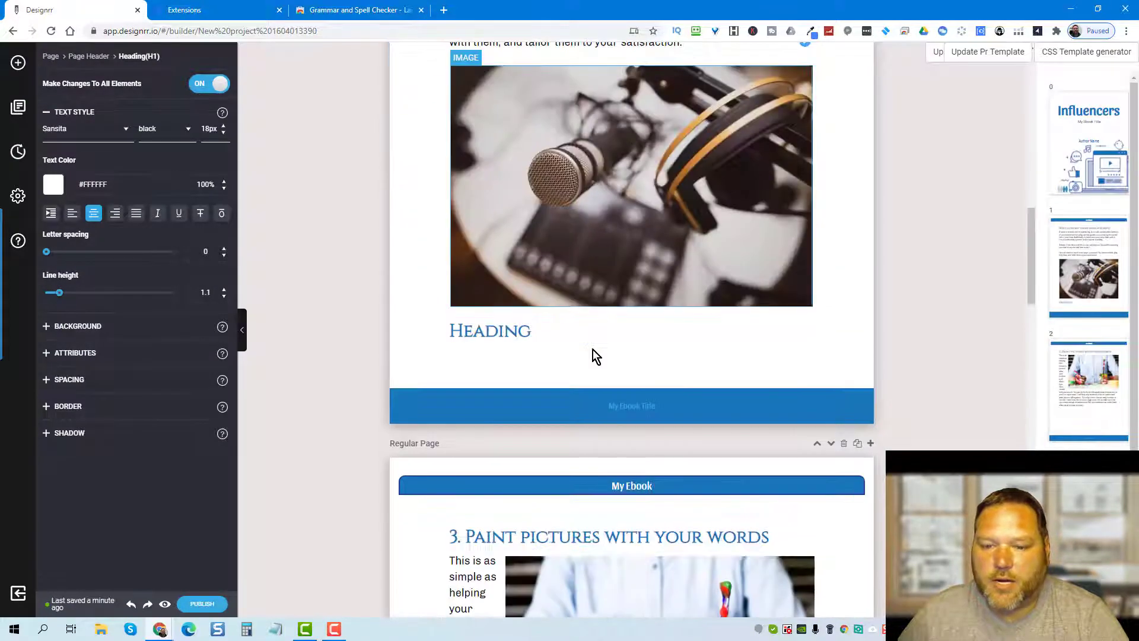
scroll(640, 480, "up", 3)
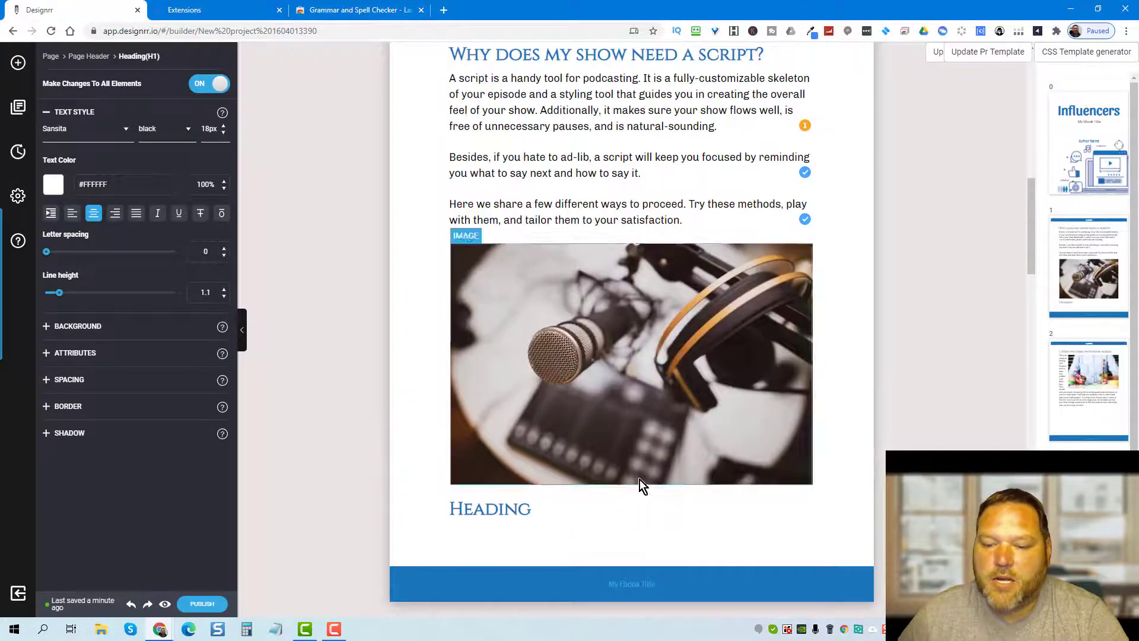
scroll(640, 480, "down", 8)
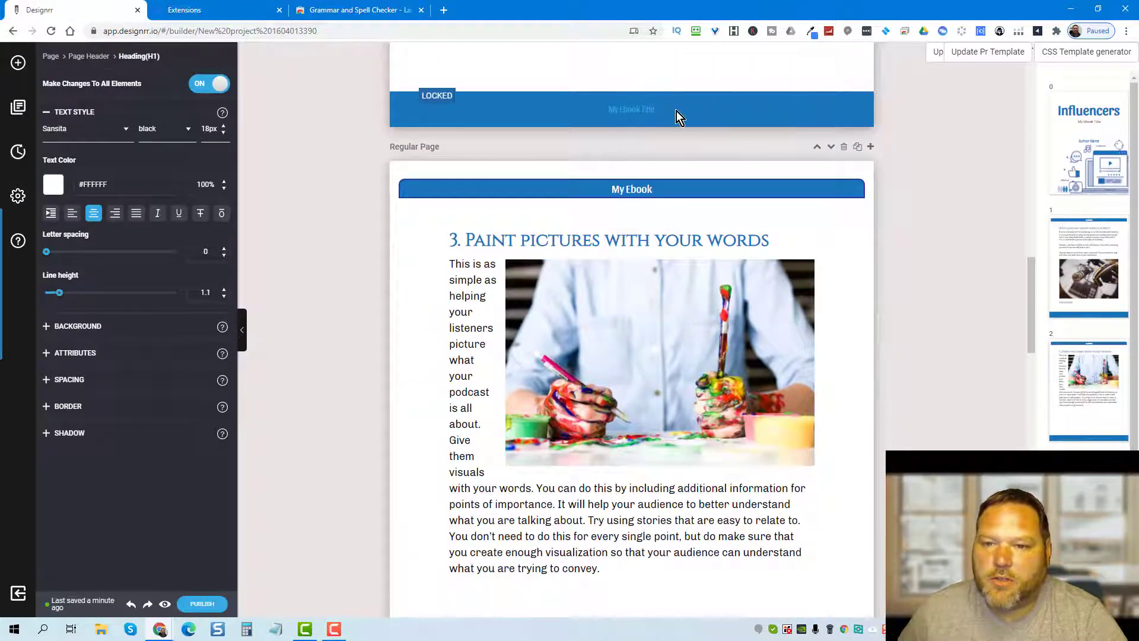
left_click(537, 113)
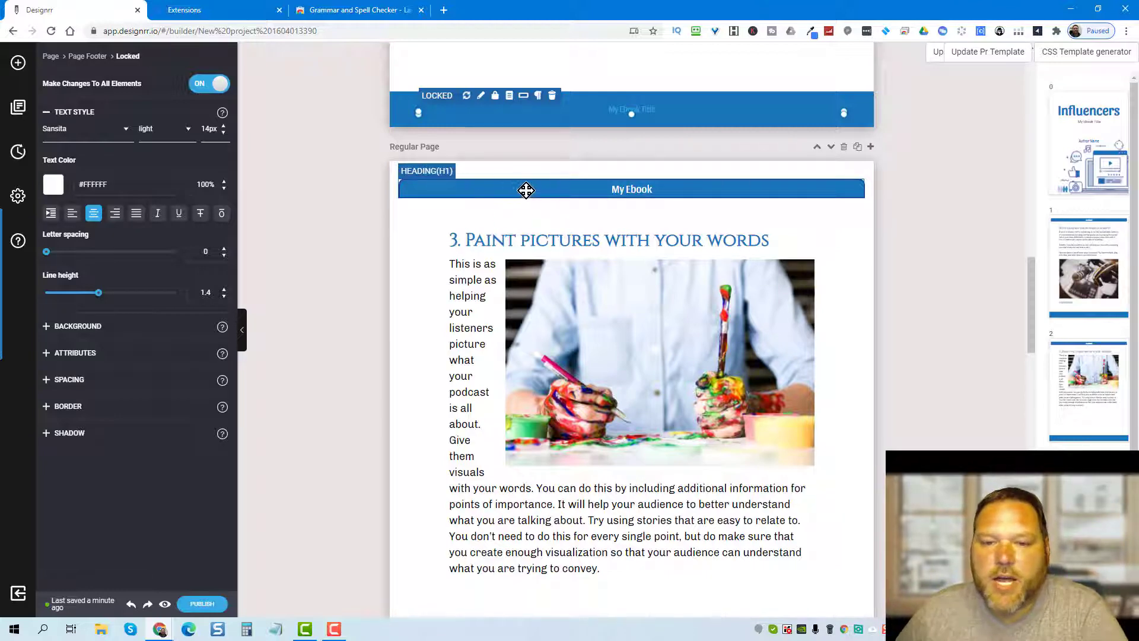
left_click(496, 188)
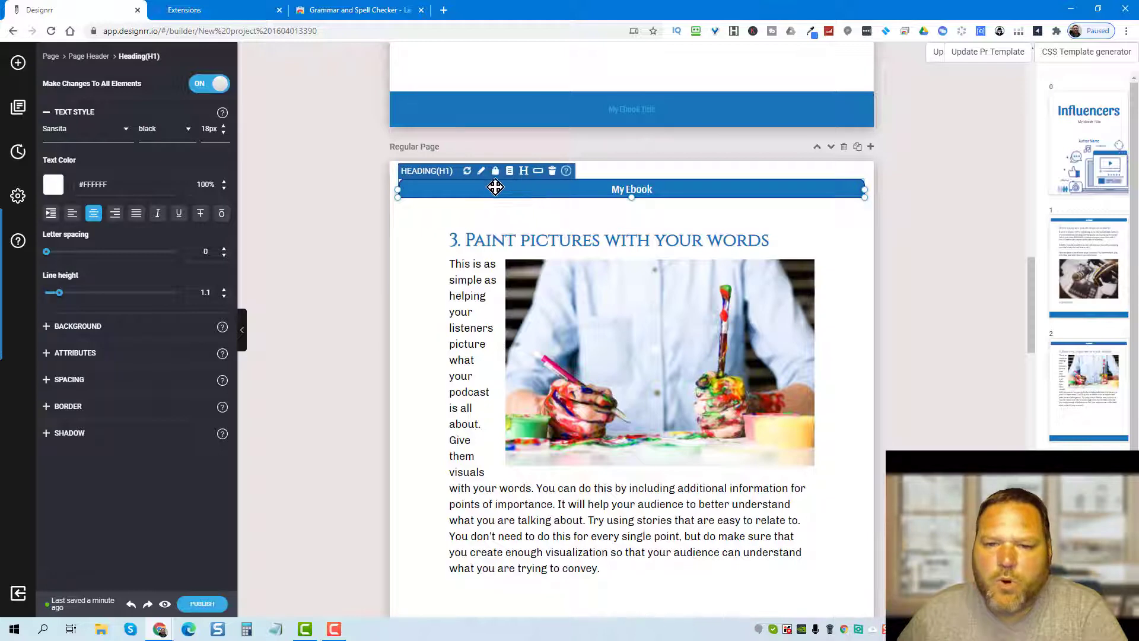
left_click(636, 170)
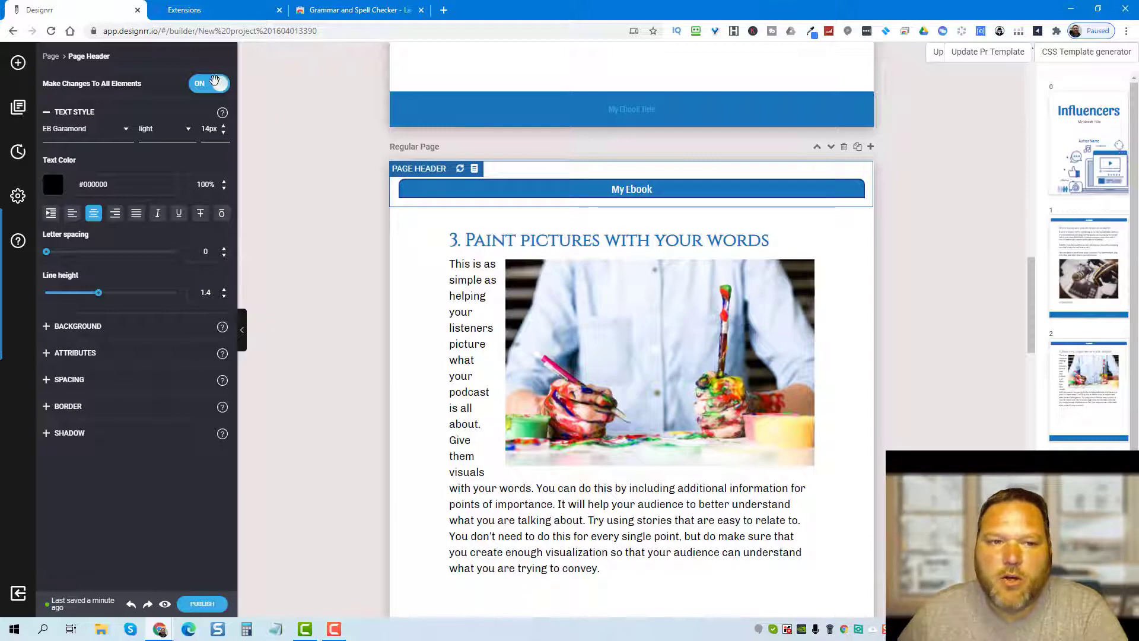
left_click(486, 188)
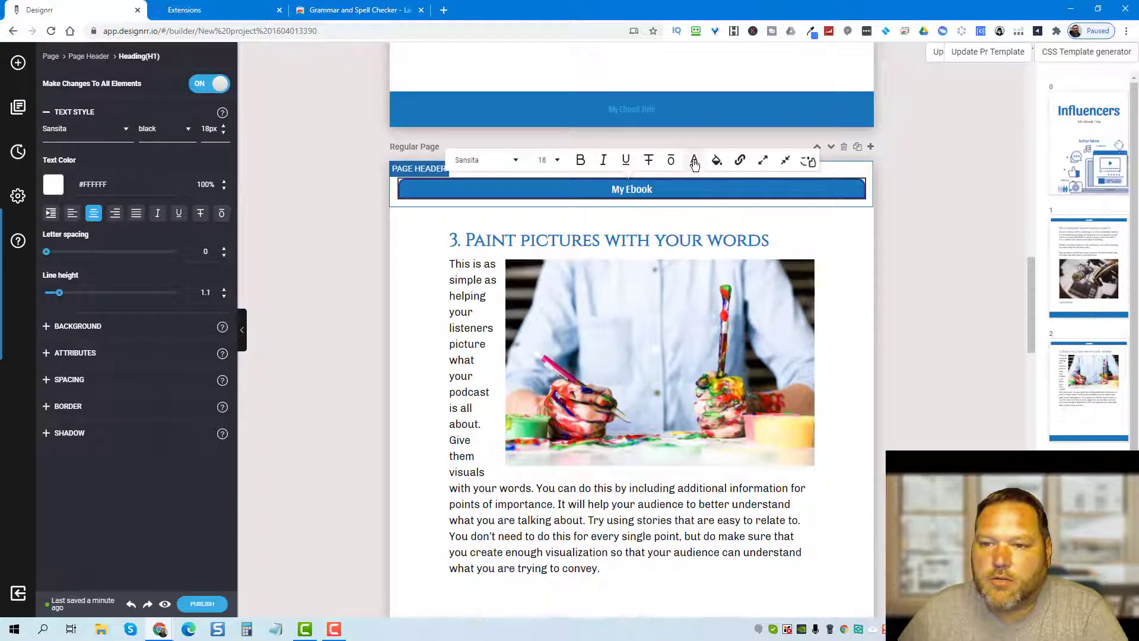
left_click(417, 223)
Set the background color of the "My Ebook" header heading to red #ED1B1B for all pages and check the neighbouring pages.
left_click(420, 185)
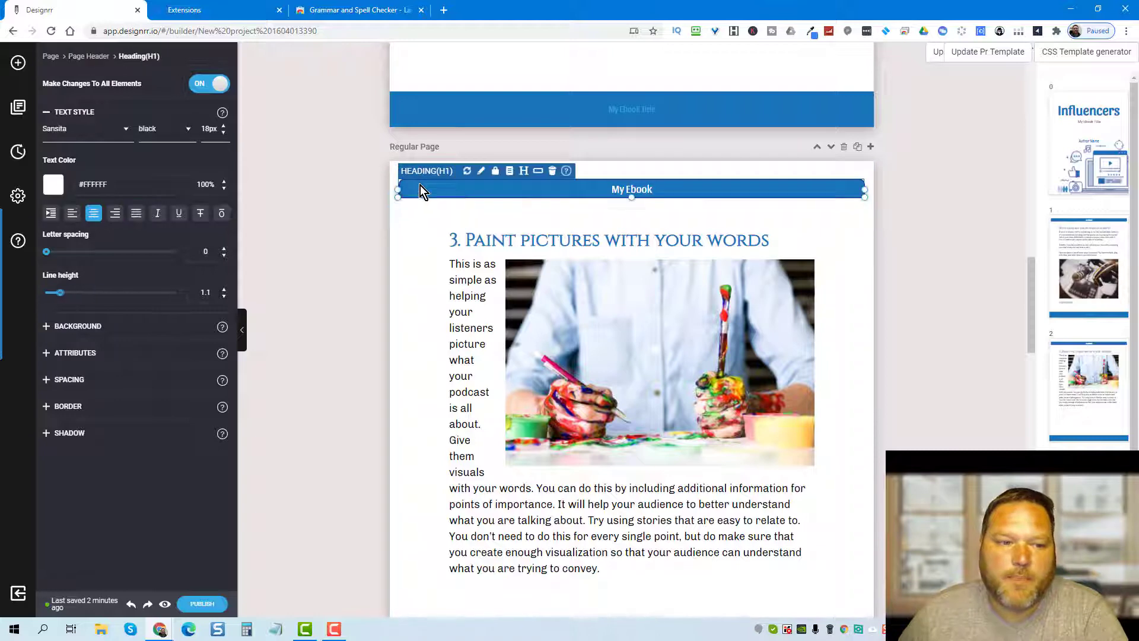
left_click(112, 328)
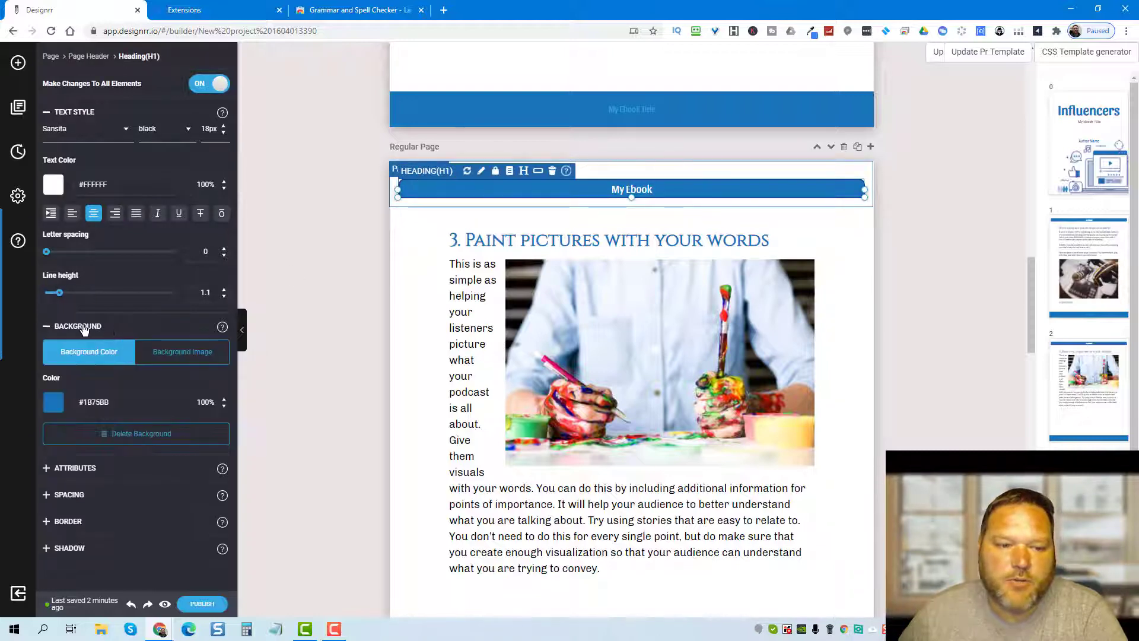
left_click(56, 403)
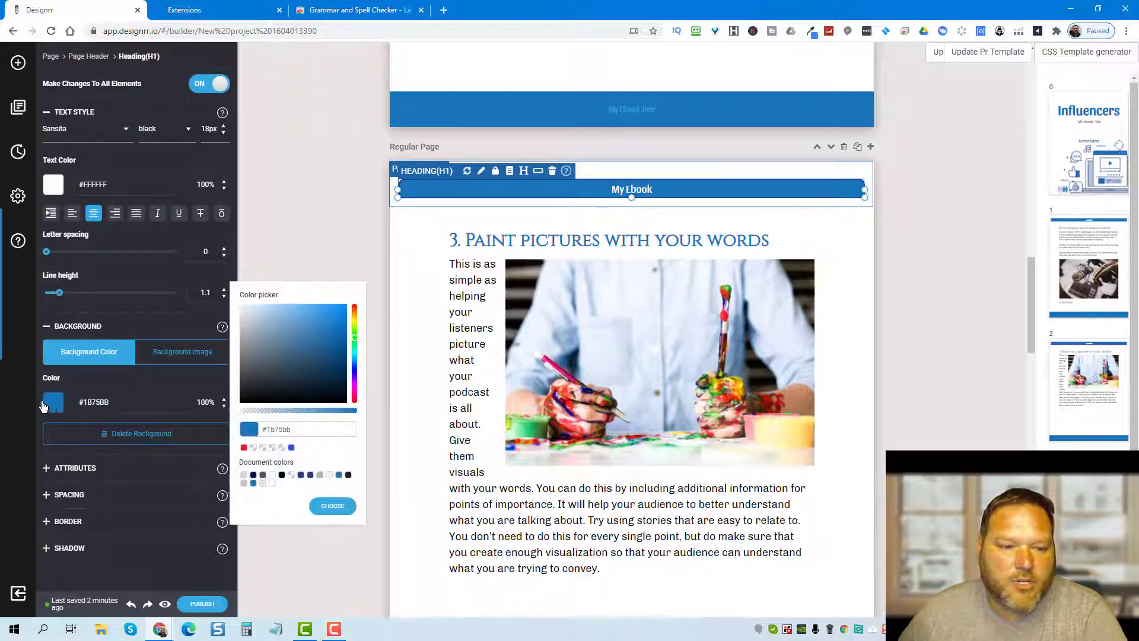
left_click(244, 448)
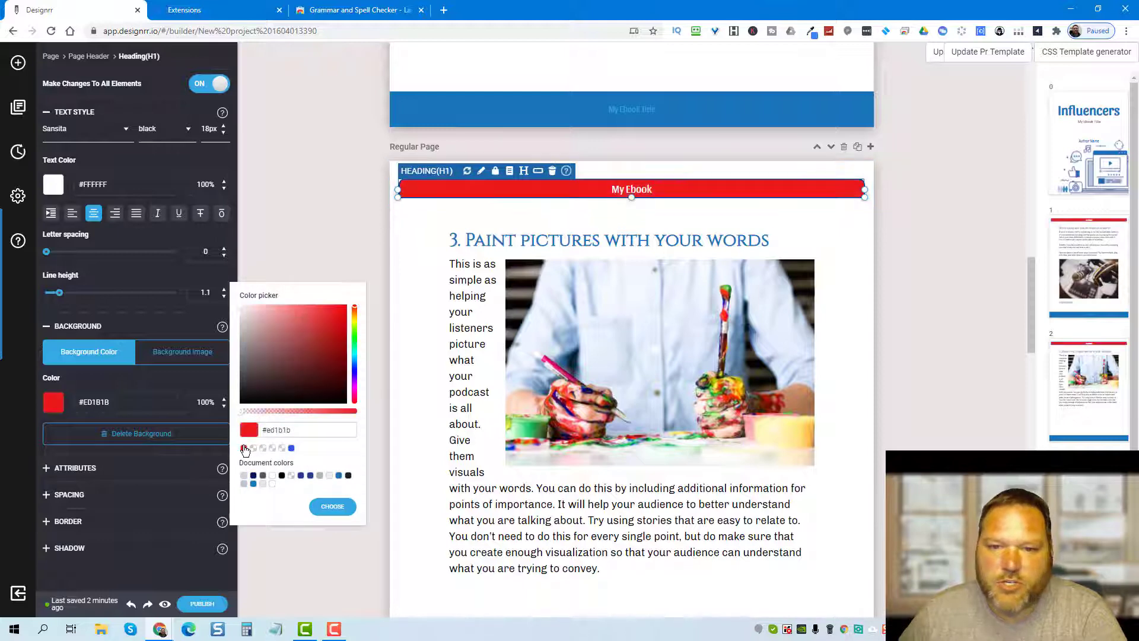
left_click(415, 301)
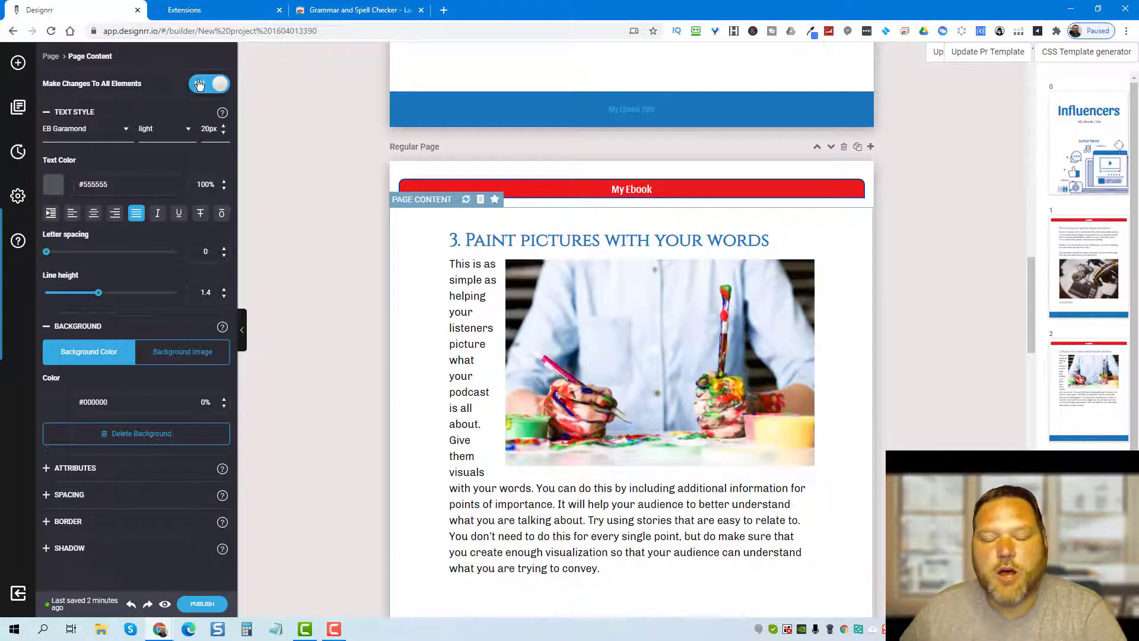
scroll(537, 205, "down", 6)
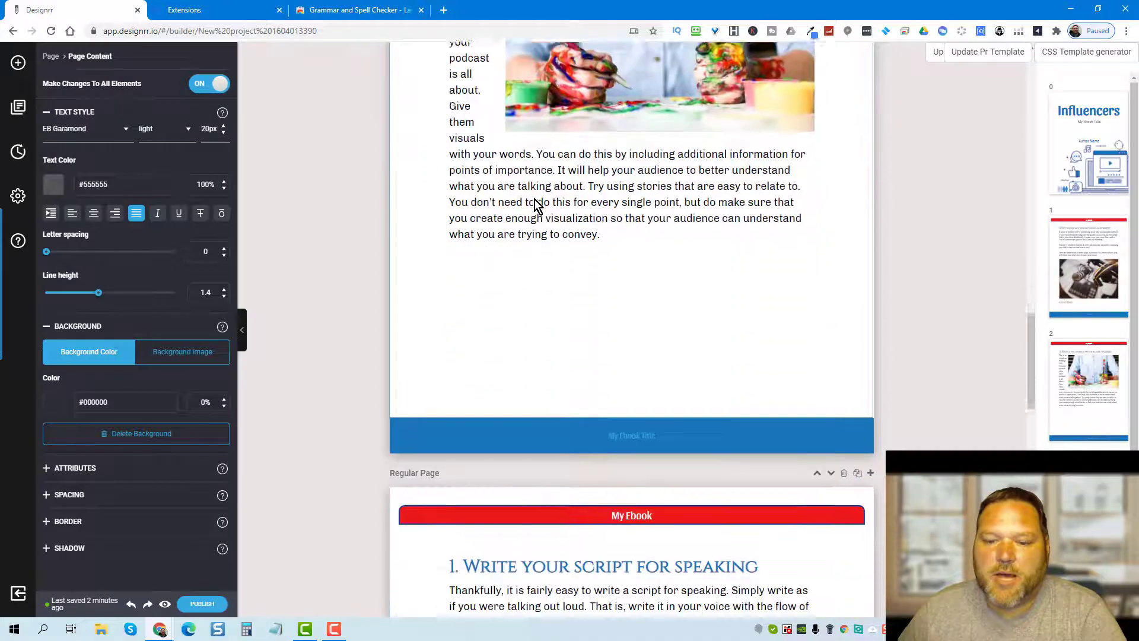
scroll(528, 399, "up", 2)
scroll(528, 399, "up", 11)
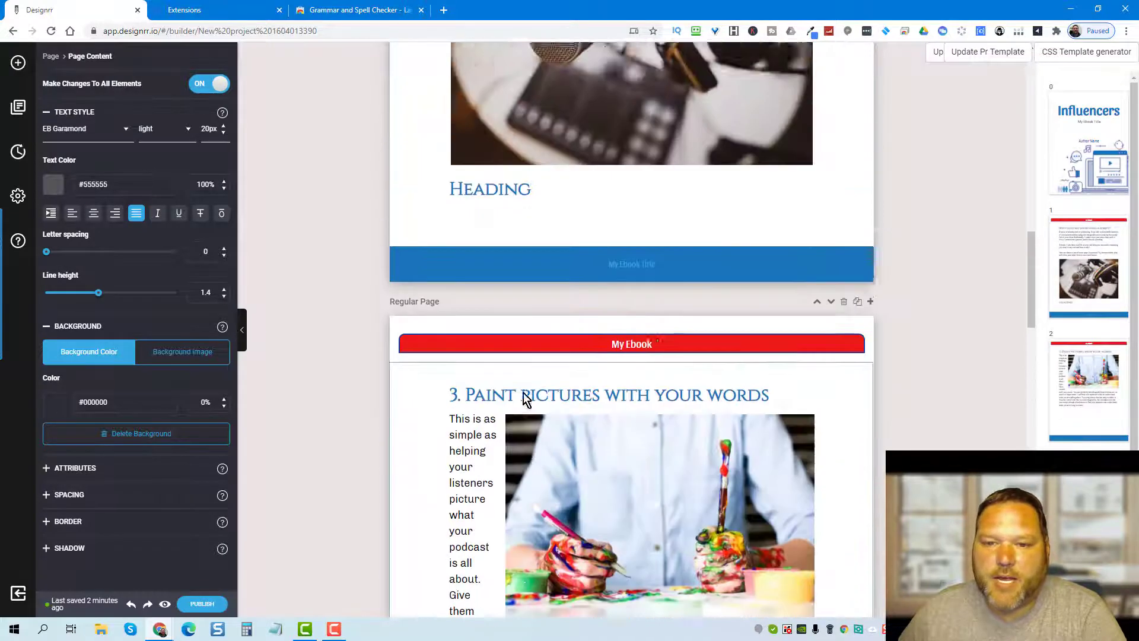
scroll(534, 321, "down", 5)
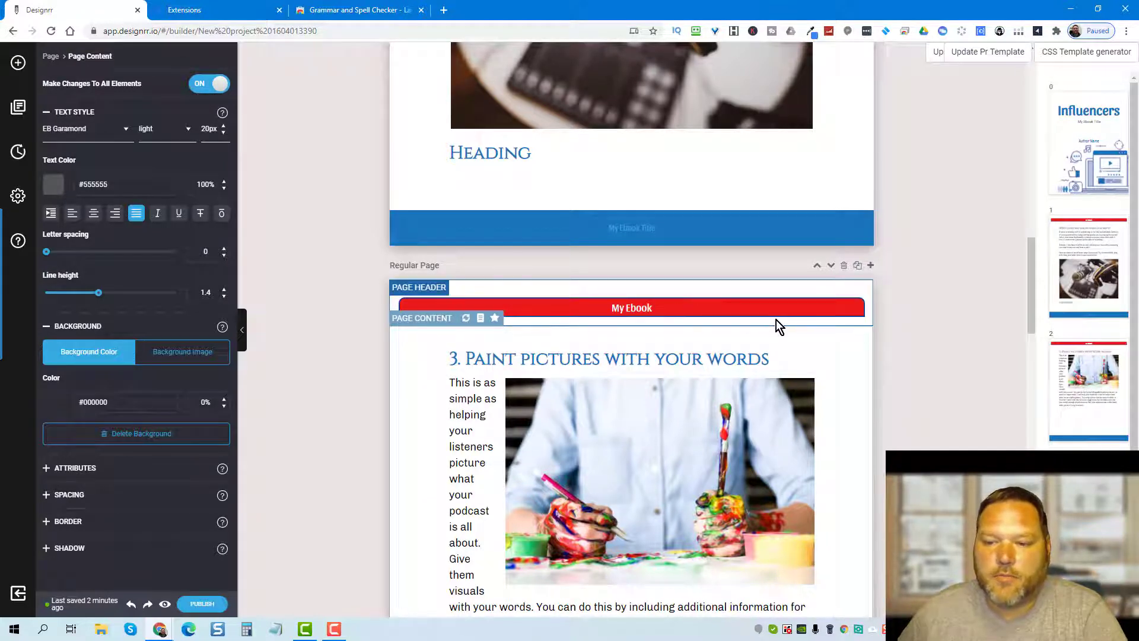
Set the page footer's background color to red #ED1B1B for all pages and look over the result.
left_click(415, 224)
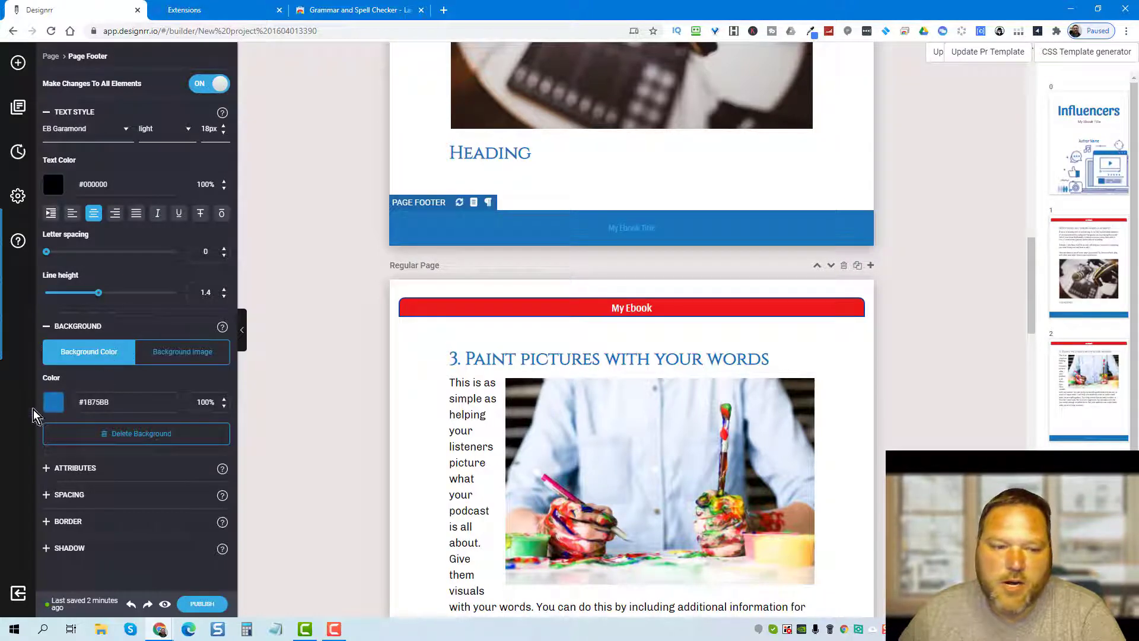
left_click(53, 403)
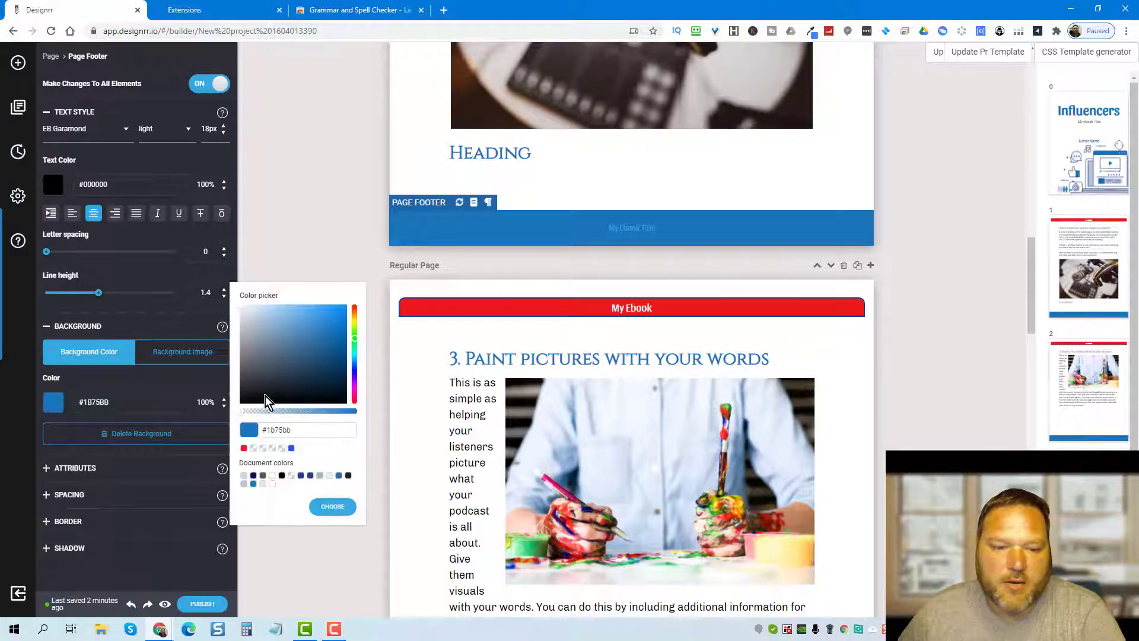
left_click(244, 450)
left_click(333, 506)
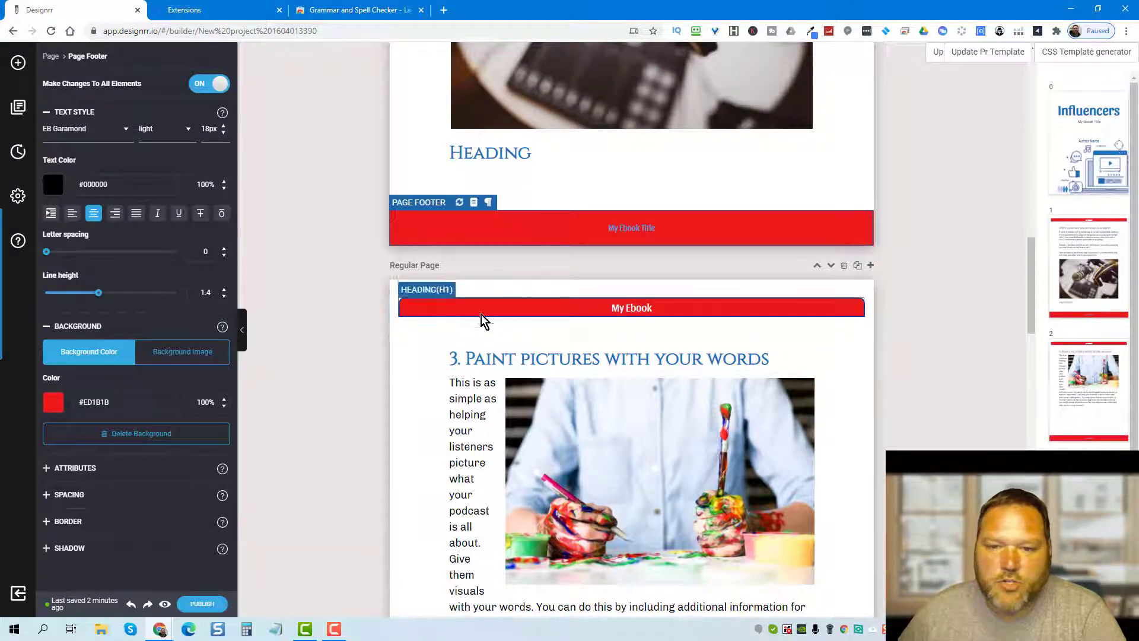
scroll(492, 333, "down", 5)
scroll(494, 344, "down", 4)
scroll(278, 333, "up", 5)
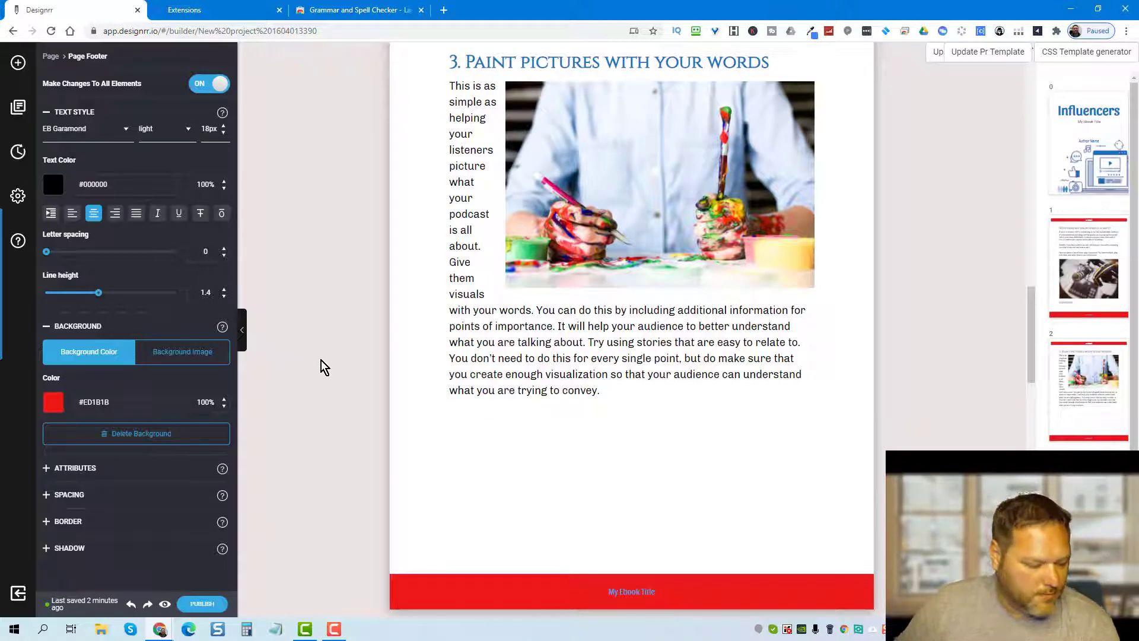
Add a new image element below the text of the "Paint pictures with your words" page.
left_click(579, 237)
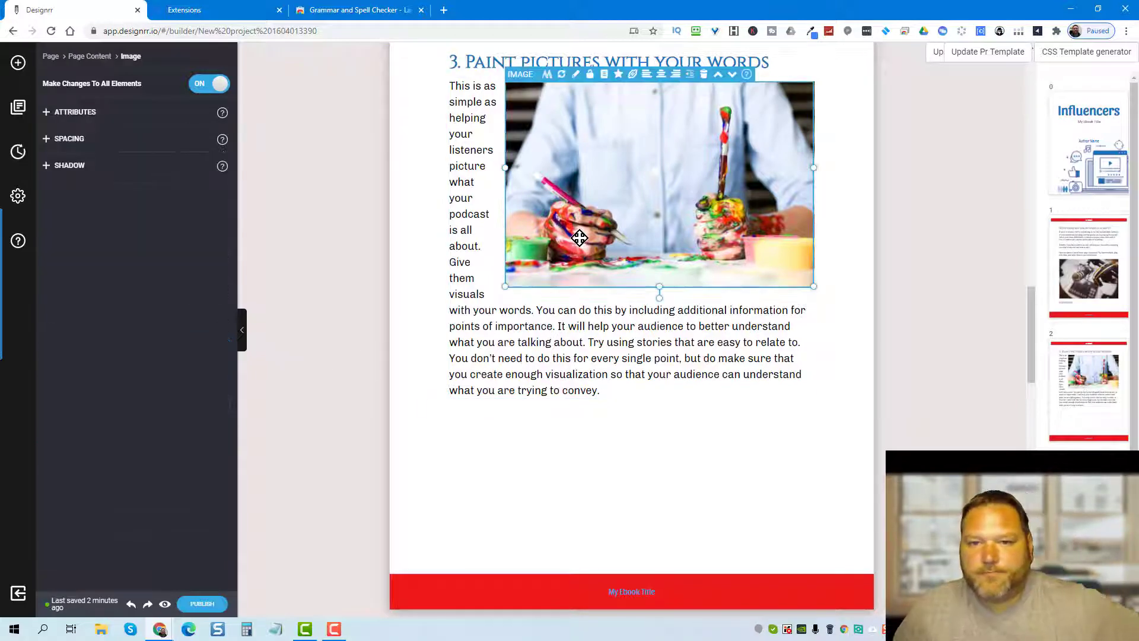
scroll(562, 338, "down", 5)
scroll(560, 319, "up", 4)
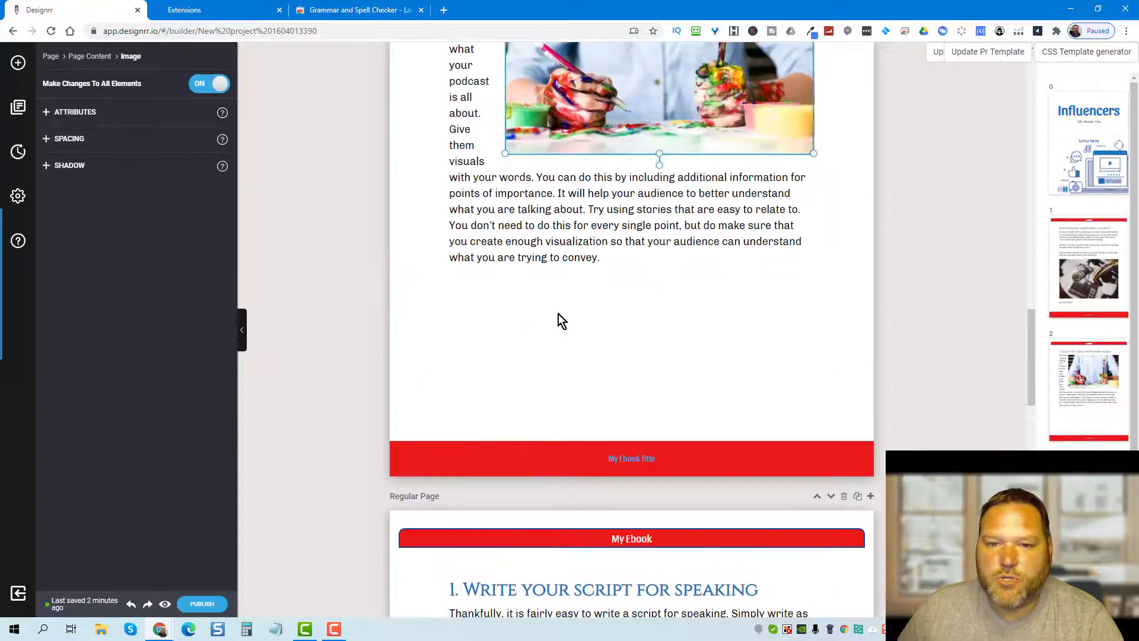
left_click(19, 63)
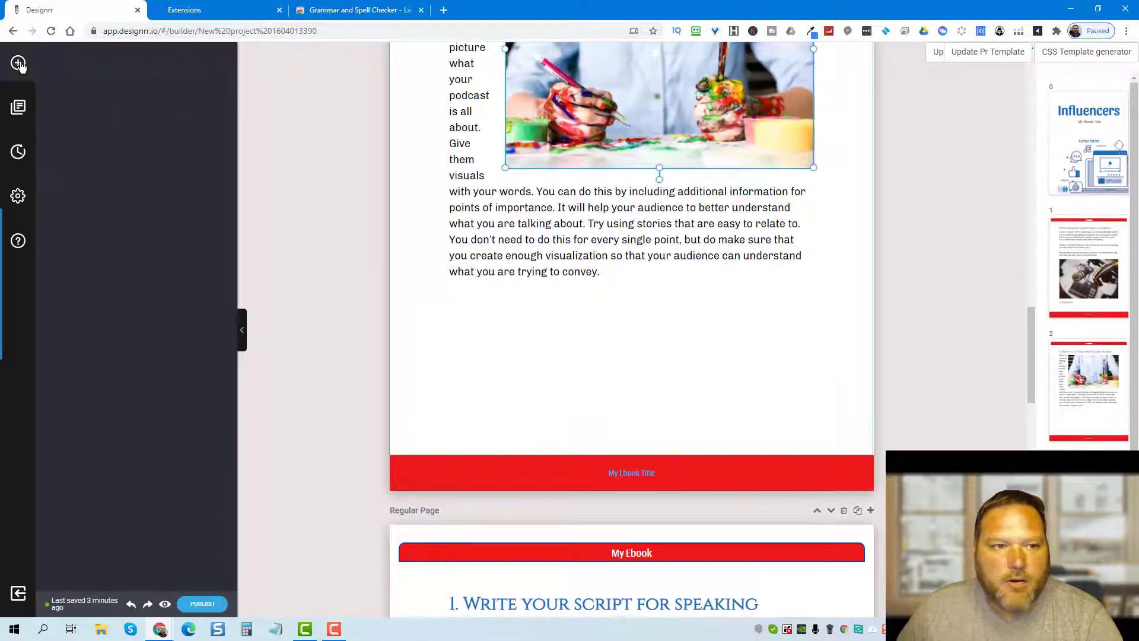
left_click(49, 212)
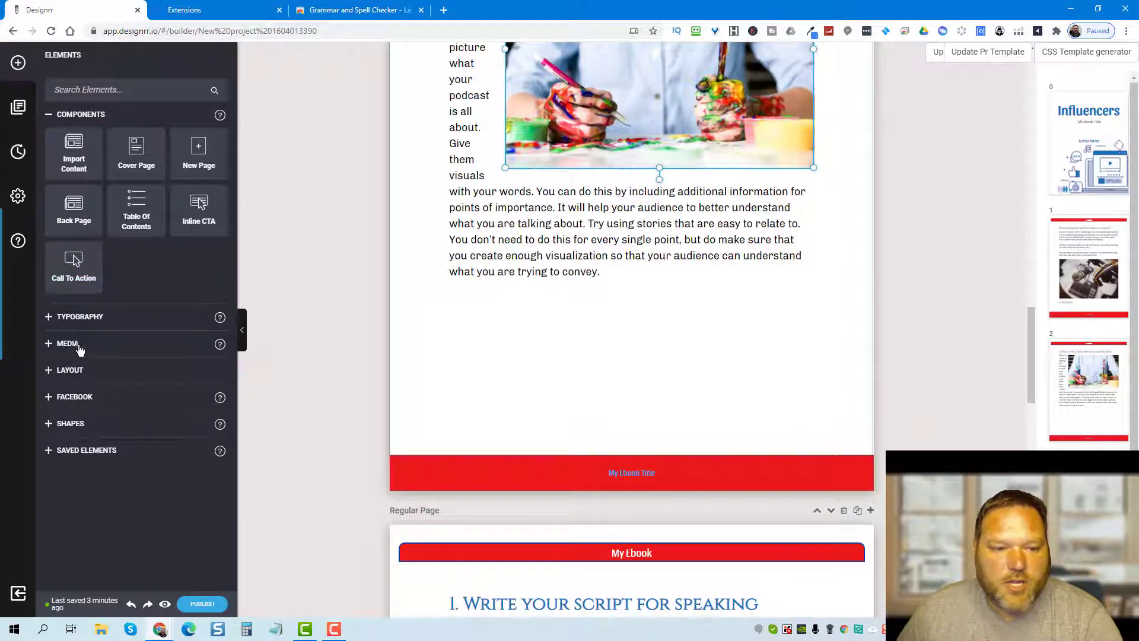
left_click(54, 115)
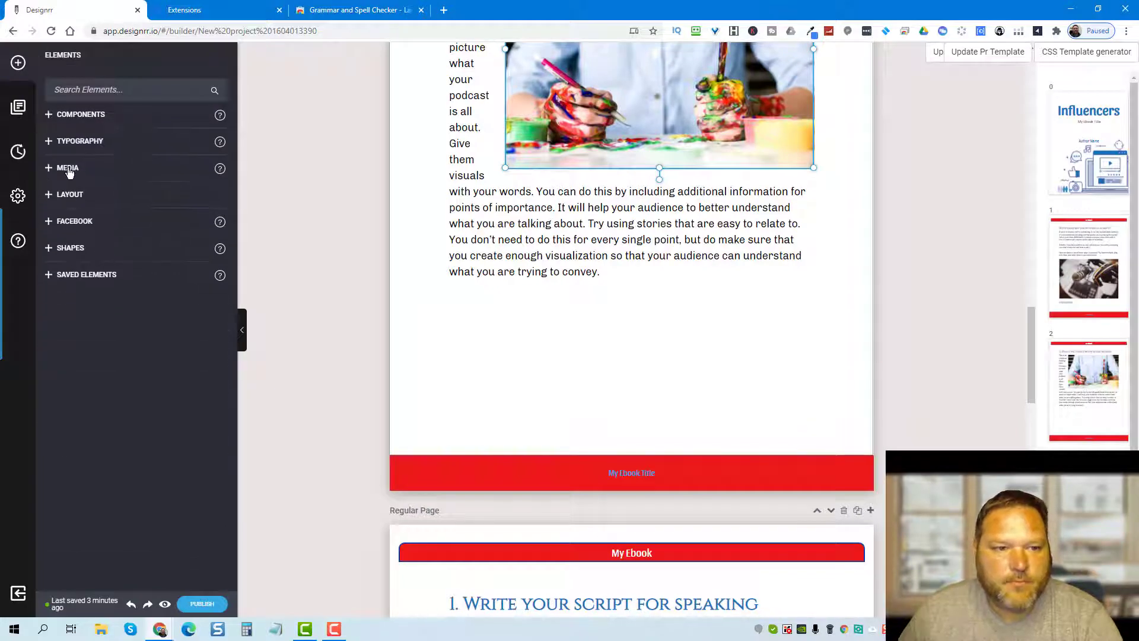
left_click(70, 170)
left_click_drag(74, 211, 574, 363)
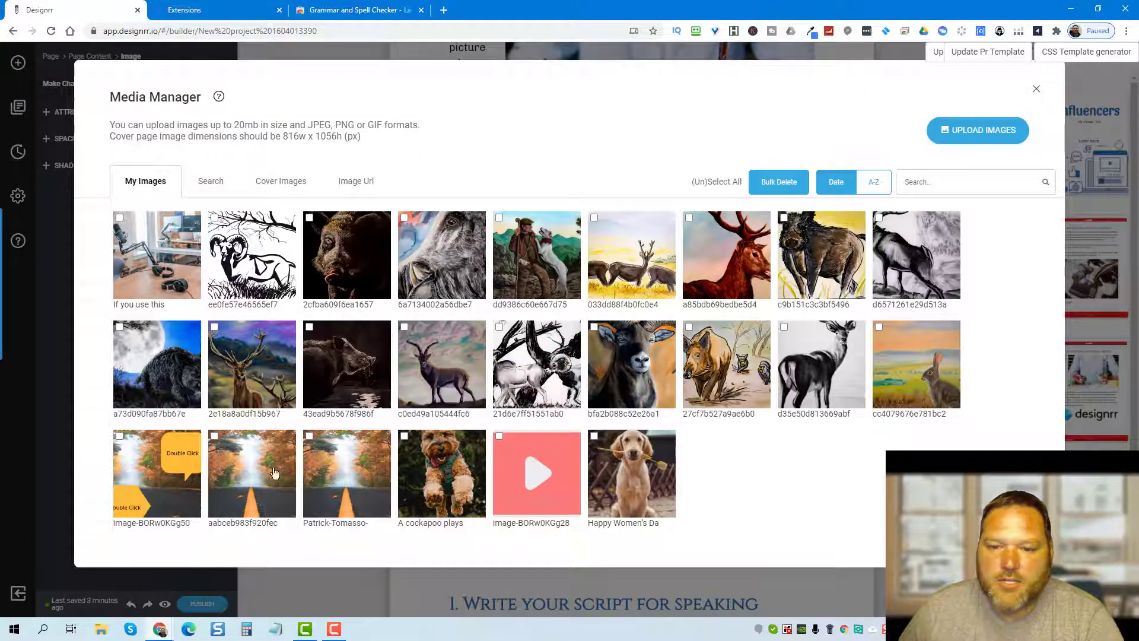
Look at the image URL option, search the stock images for "dog" and browse the results.
mouse_move(327, 262)
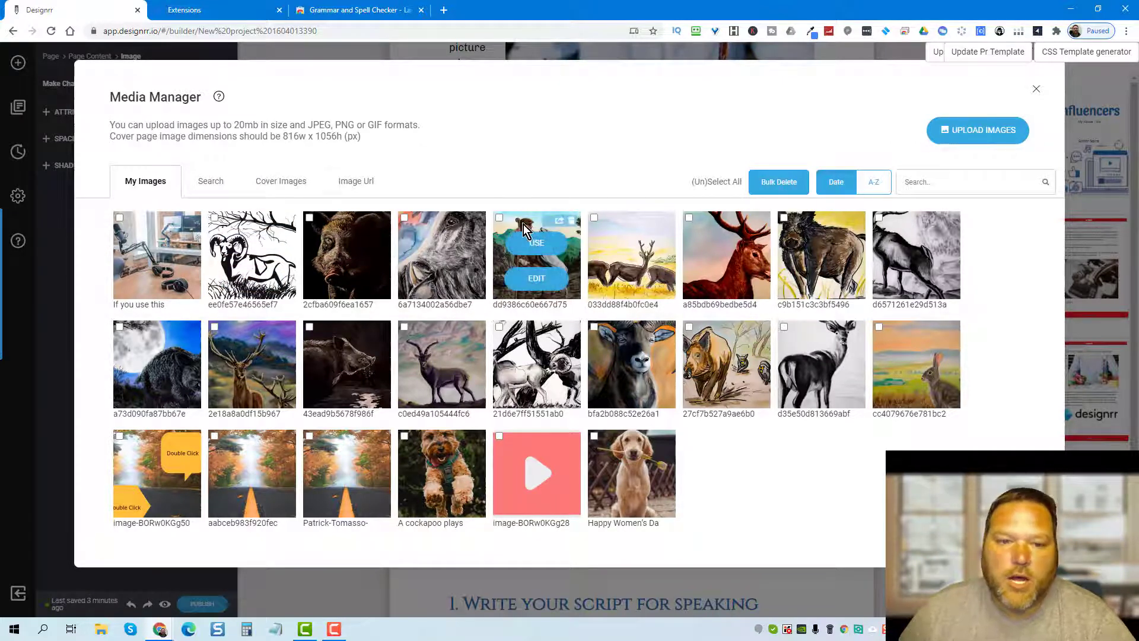
left_click(360, 184)
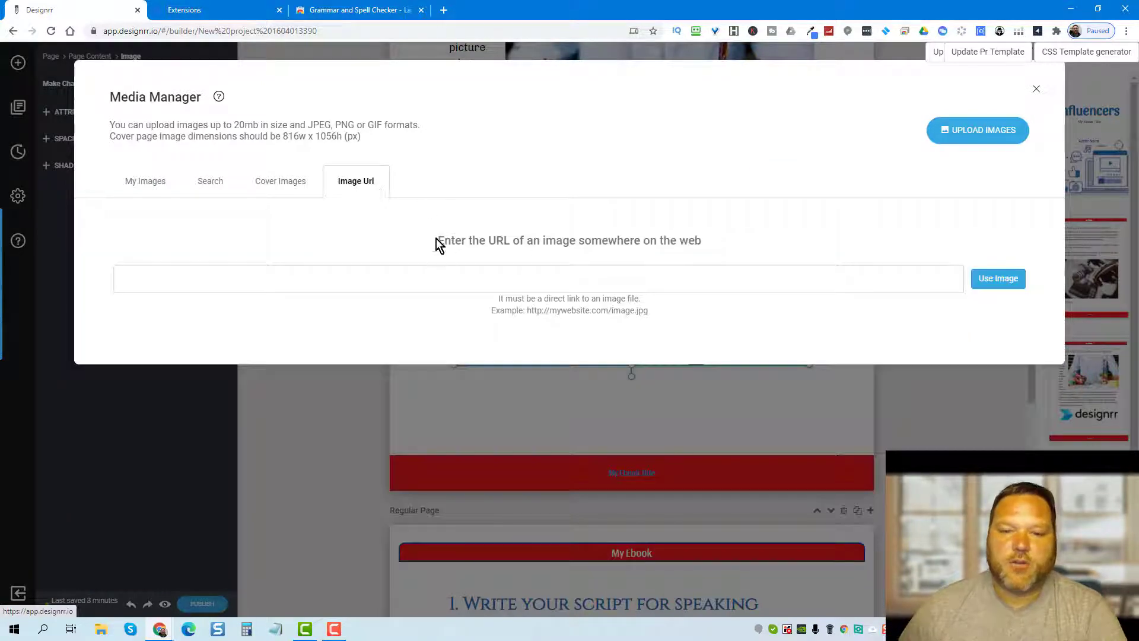
left_click(212, 187)
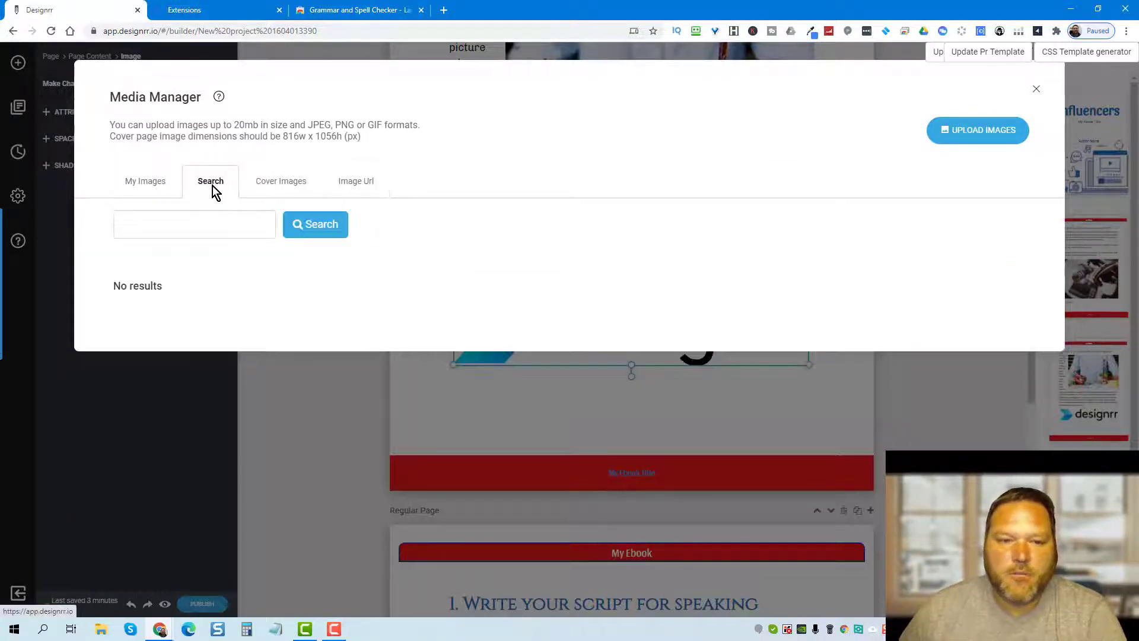
left_click(203, 225)
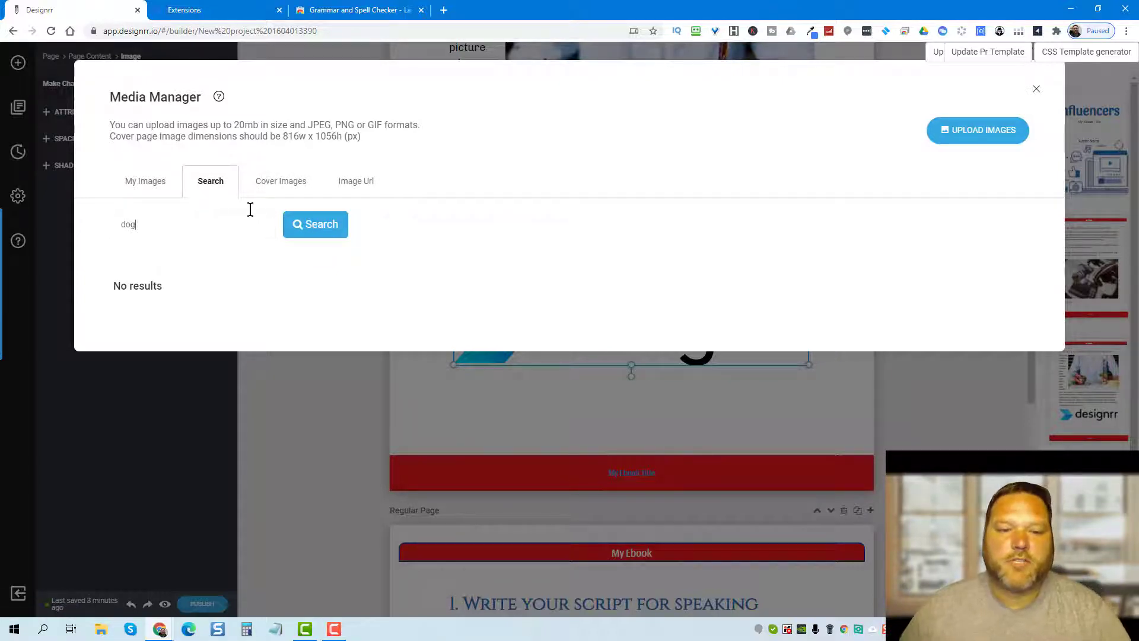
left_click(315, 225)
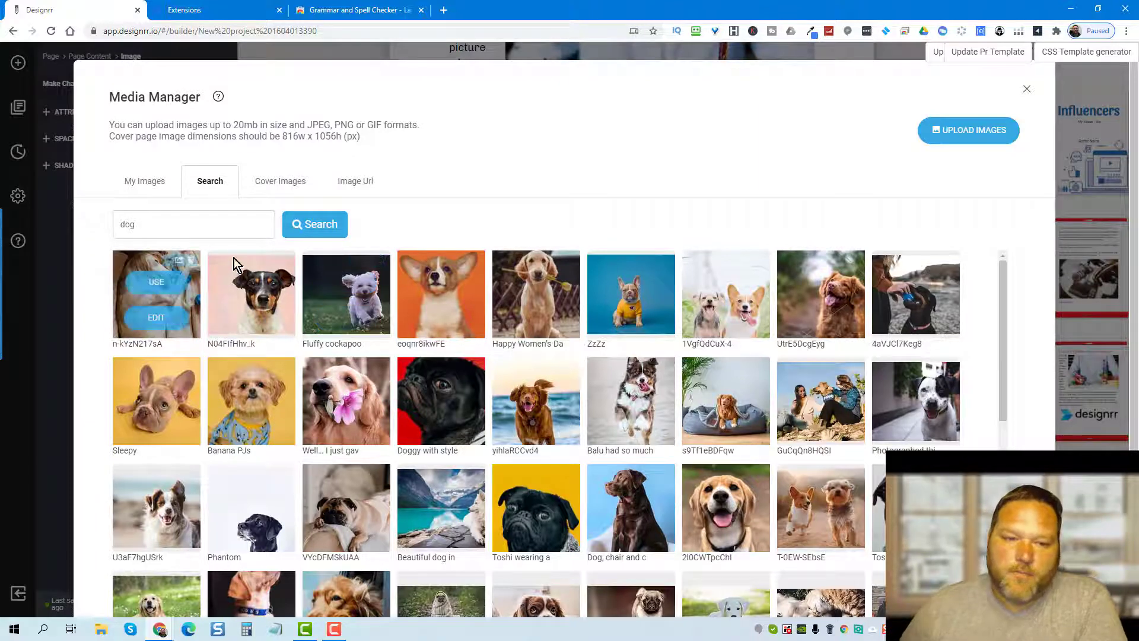
left_click(178, 230)
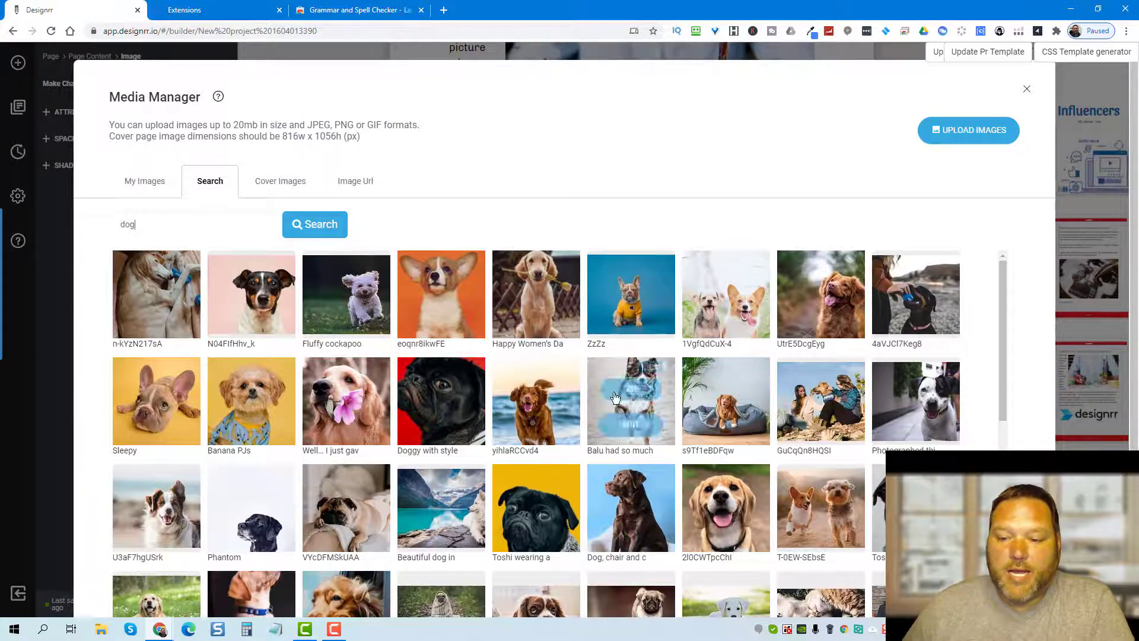
scroll(482, 455, "down", 9)
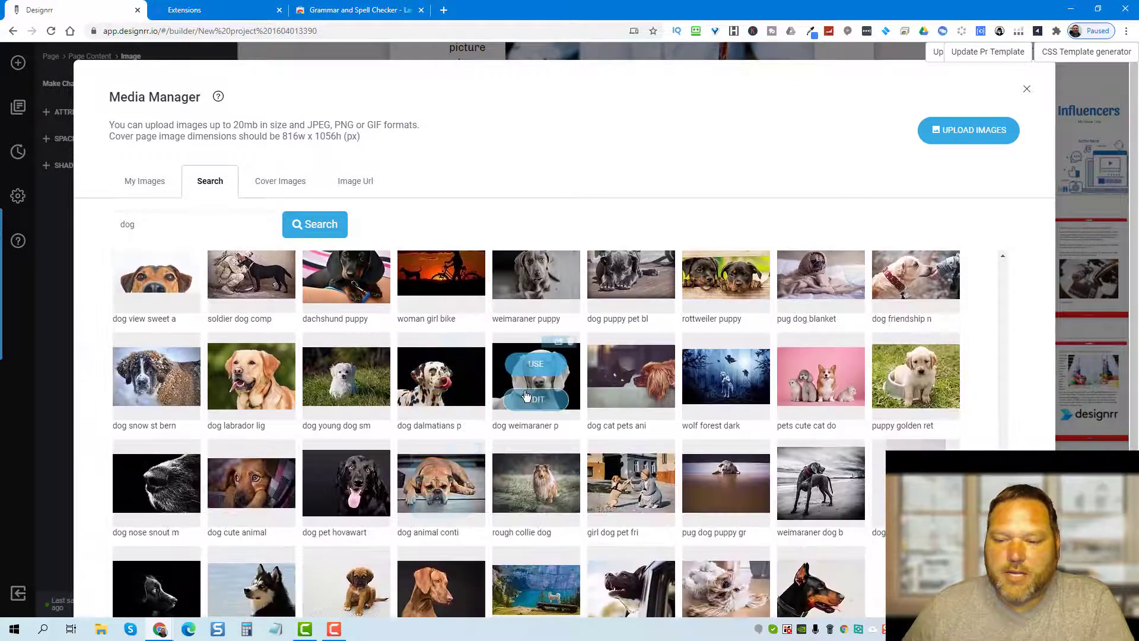
scroll(518, 402, "up", 1)
scroll(594, 415, "down", 3)
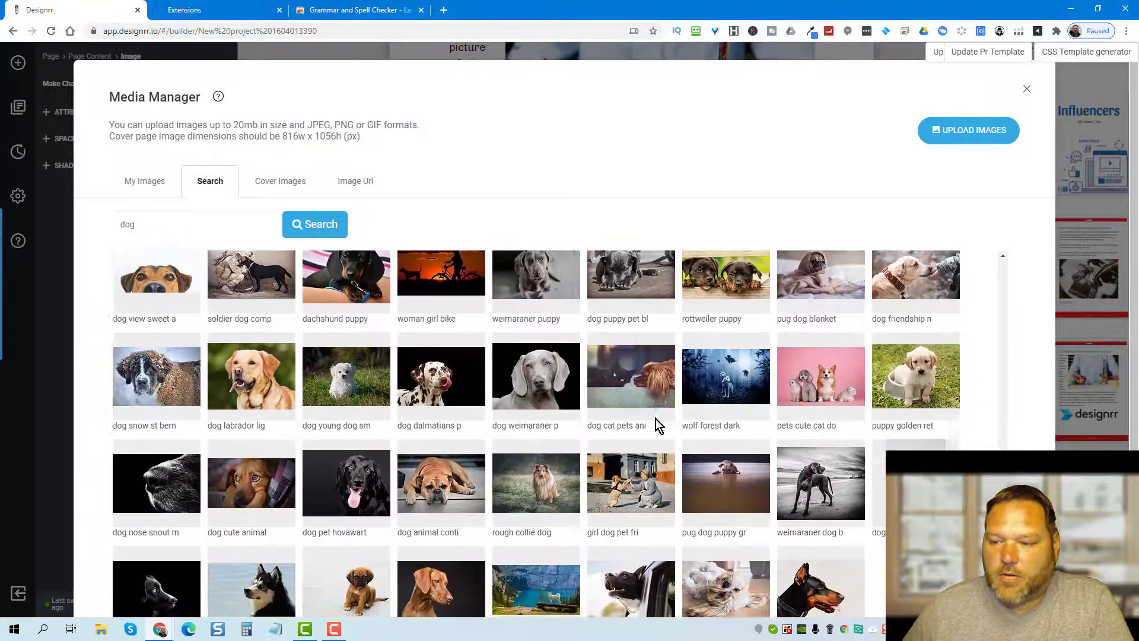
scroll(315, 335, "up", 10)
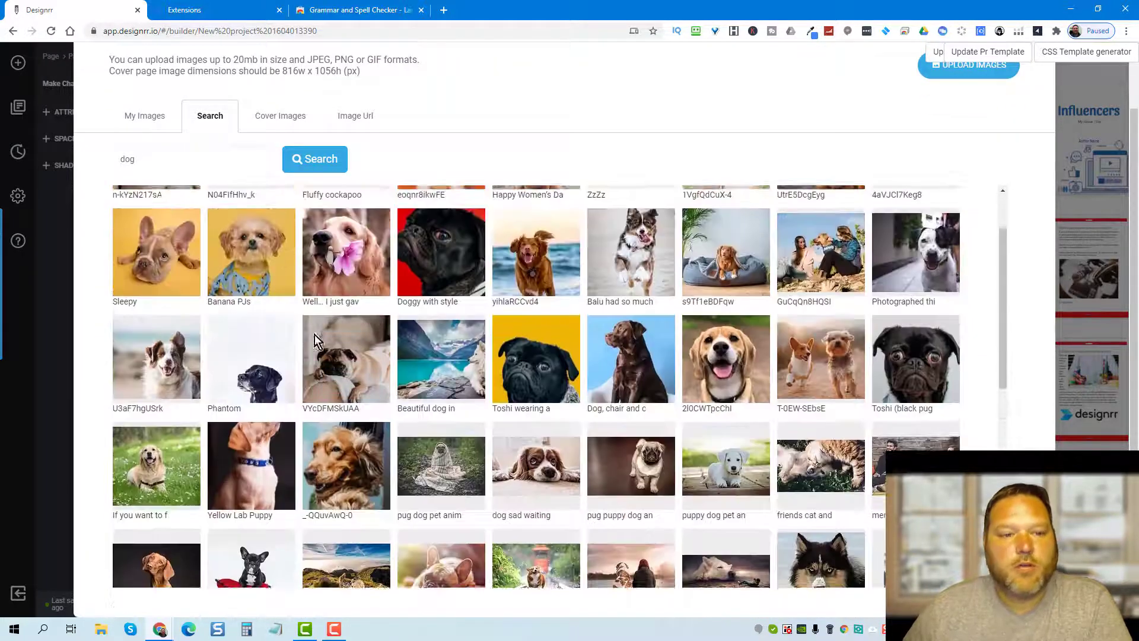
Change the stock image search to "dogs" and look through the photos it offers.
left_click(147, 161)
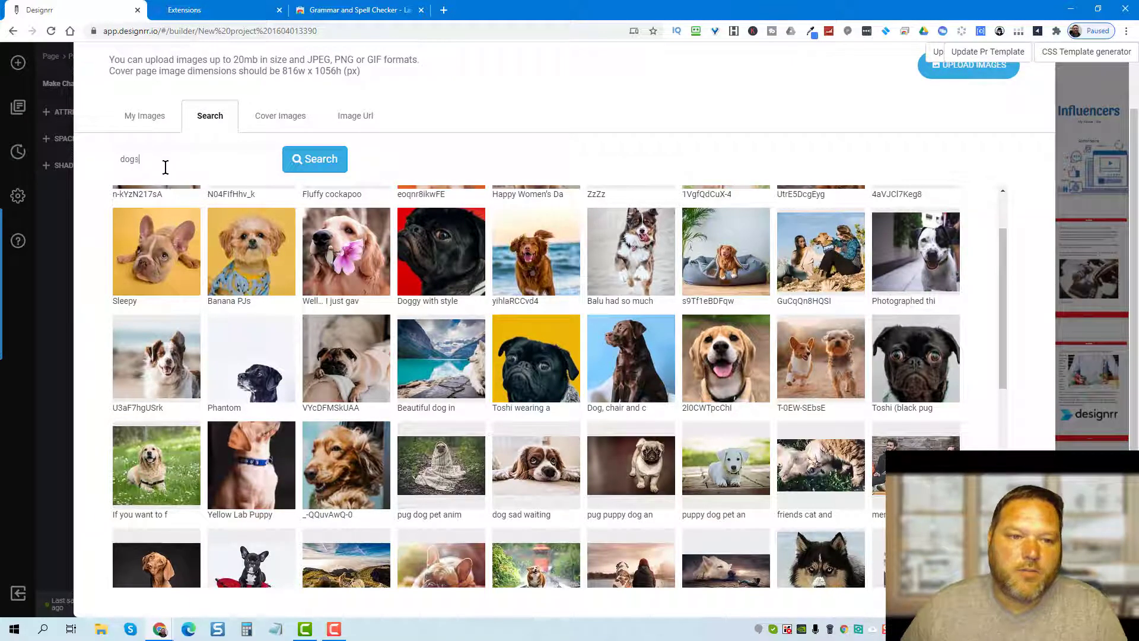
scroll(510, 261, "up", 2)
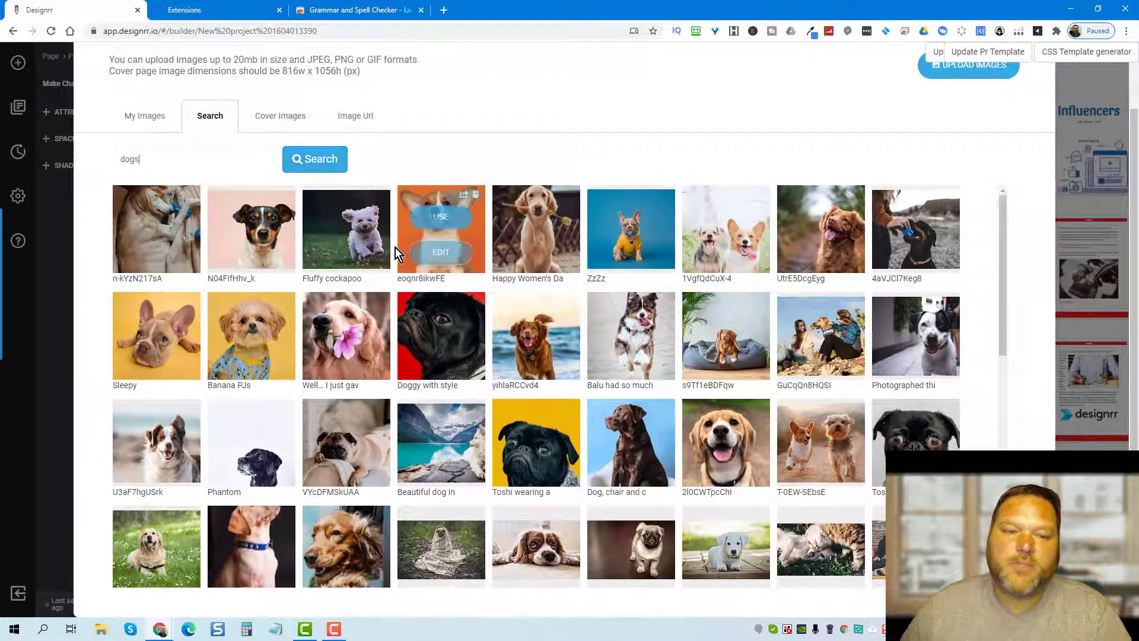
scroll(392, 244, "up", 1)
left_click(321, 227)
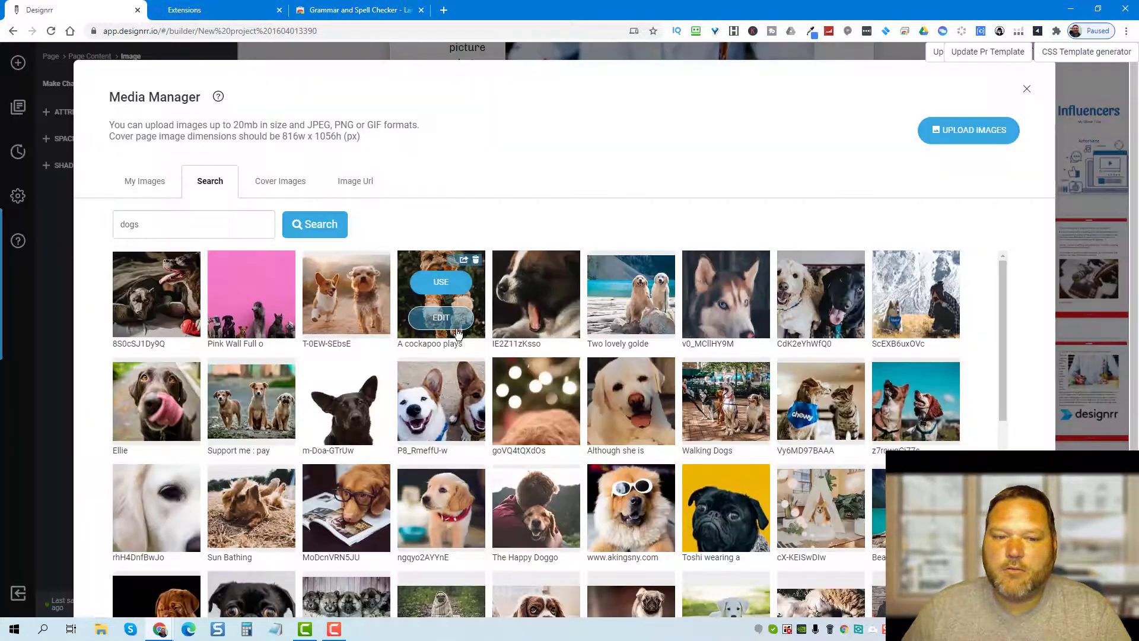
mouse_move(372, 408)
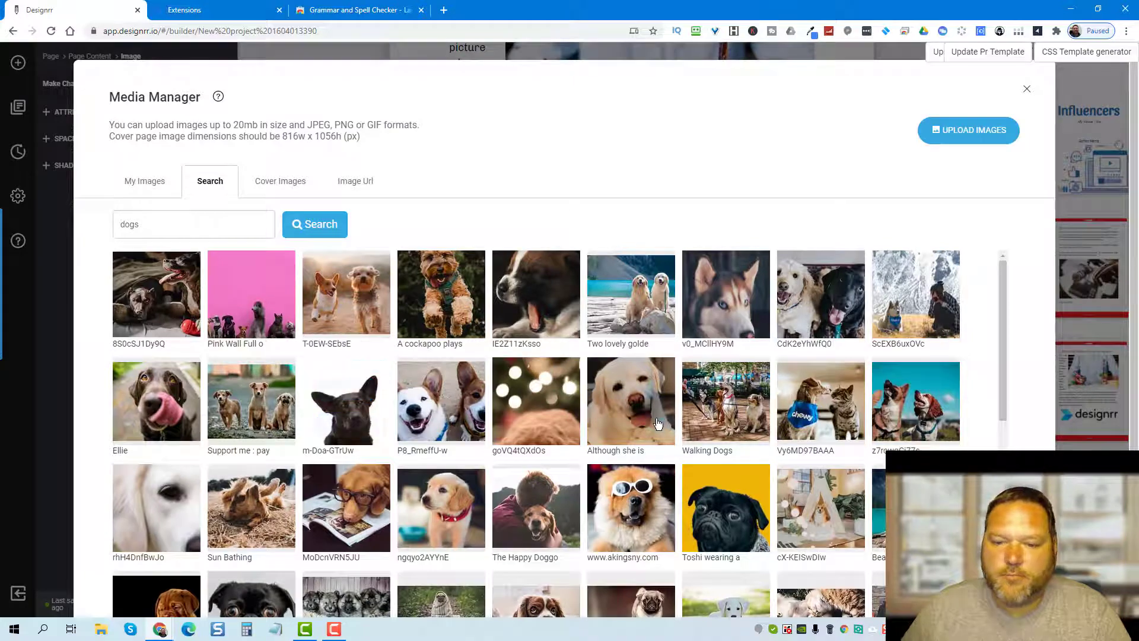
mouse_move(614, 405)
scroll(582, 380, "down", 10)
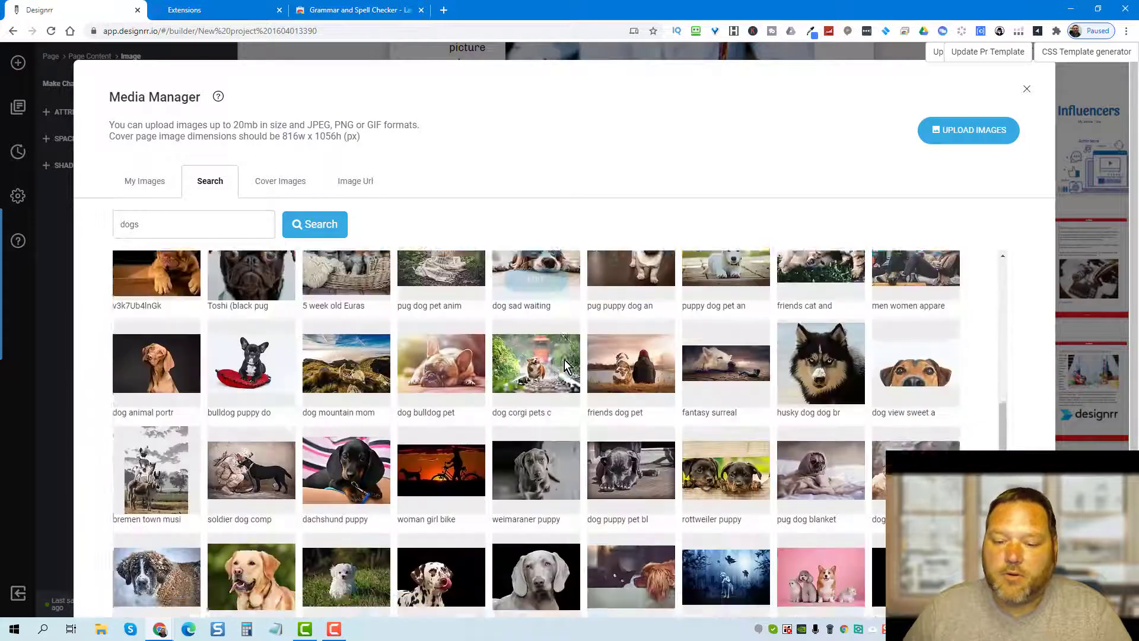
mouse_move(565, 358)
scroll(564, 360, "down", 2)
scroll(565, 359, "up", 2)
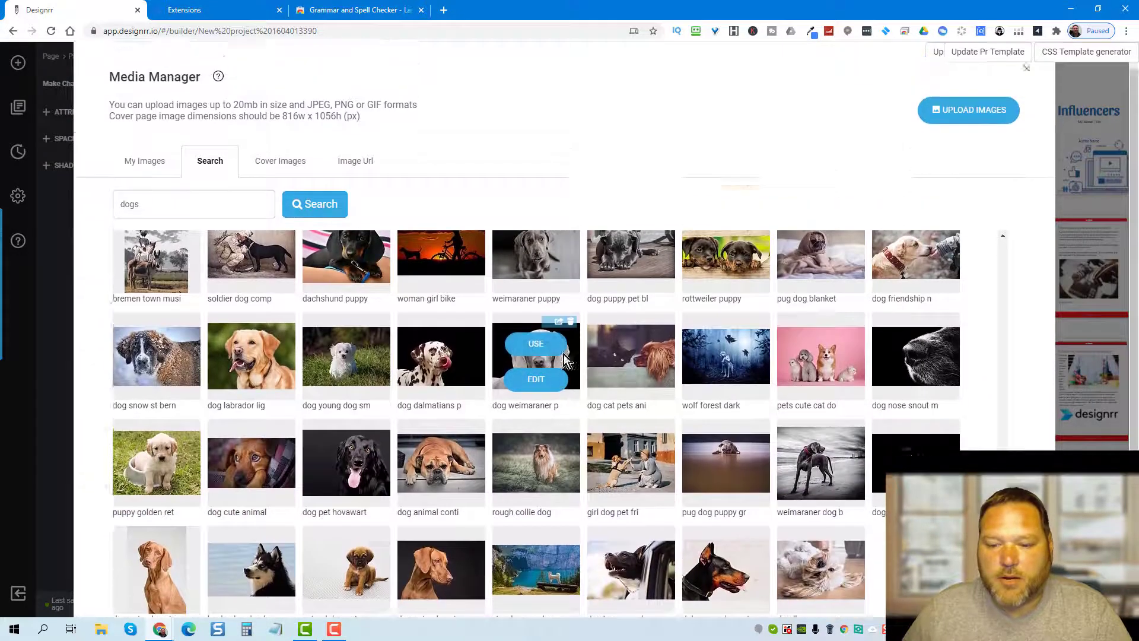
scroll(474, 318, "up", 8)
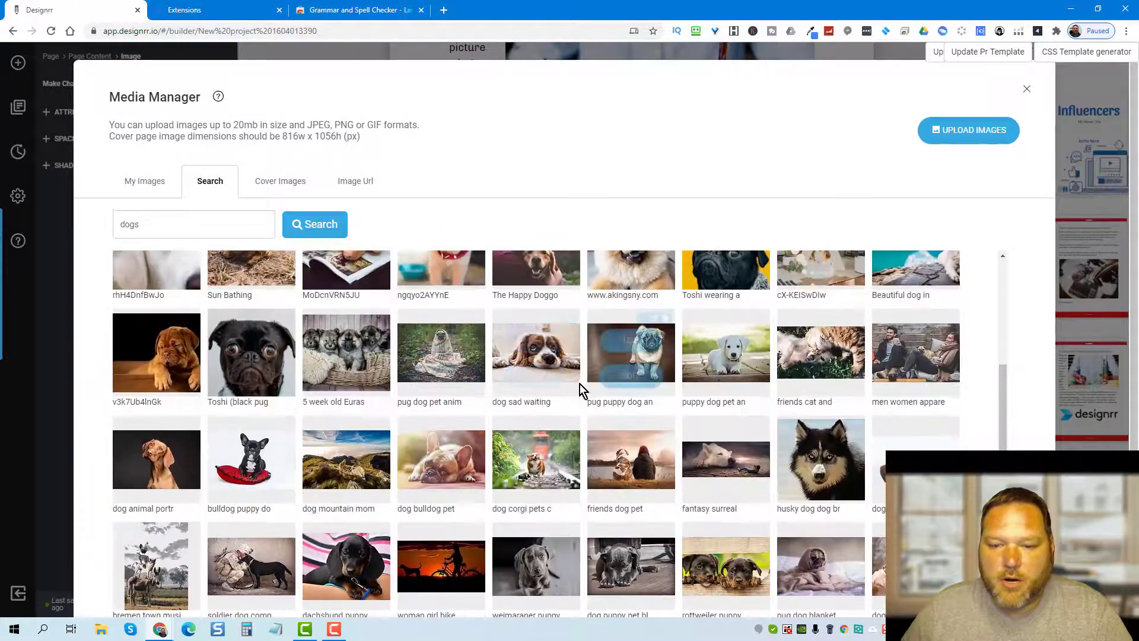
scroll(477, 382, "up", 1)
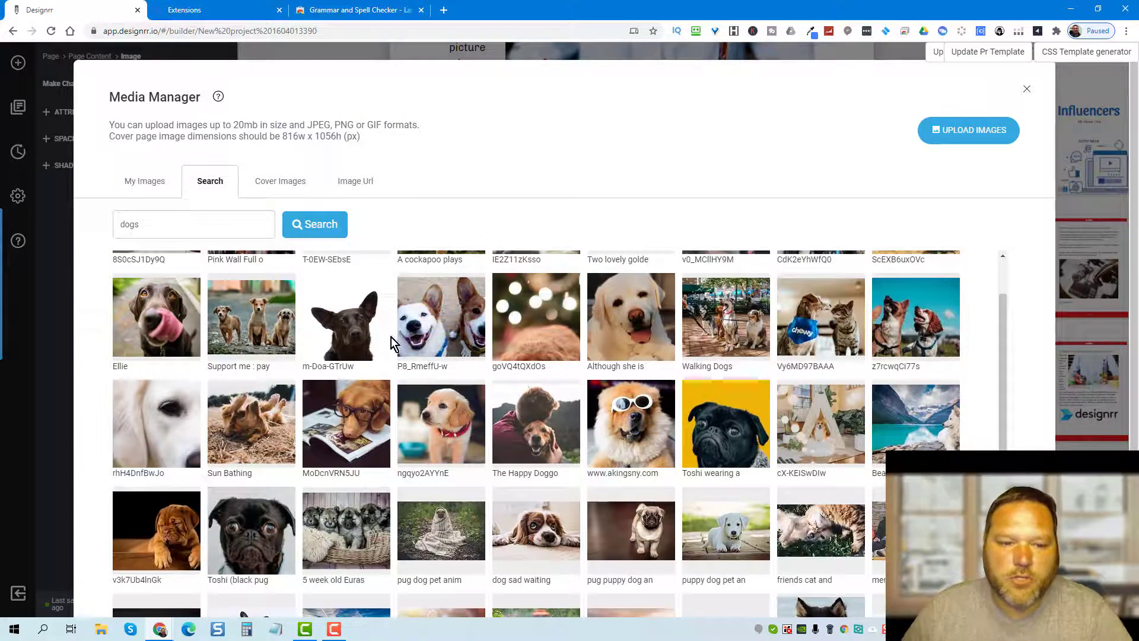
Open the full-size "Ellie" dog photo, save it as a JPEG in the Ebook Creator folder and return to the image search.
mouse_move(439, 405)
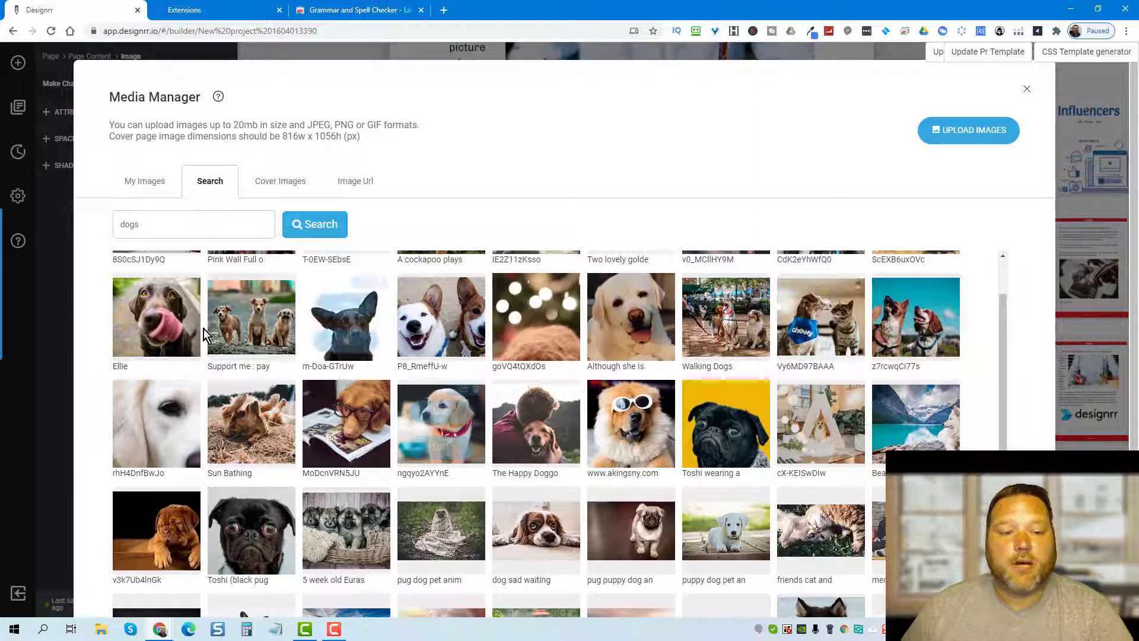
mouse_move(140, 323)
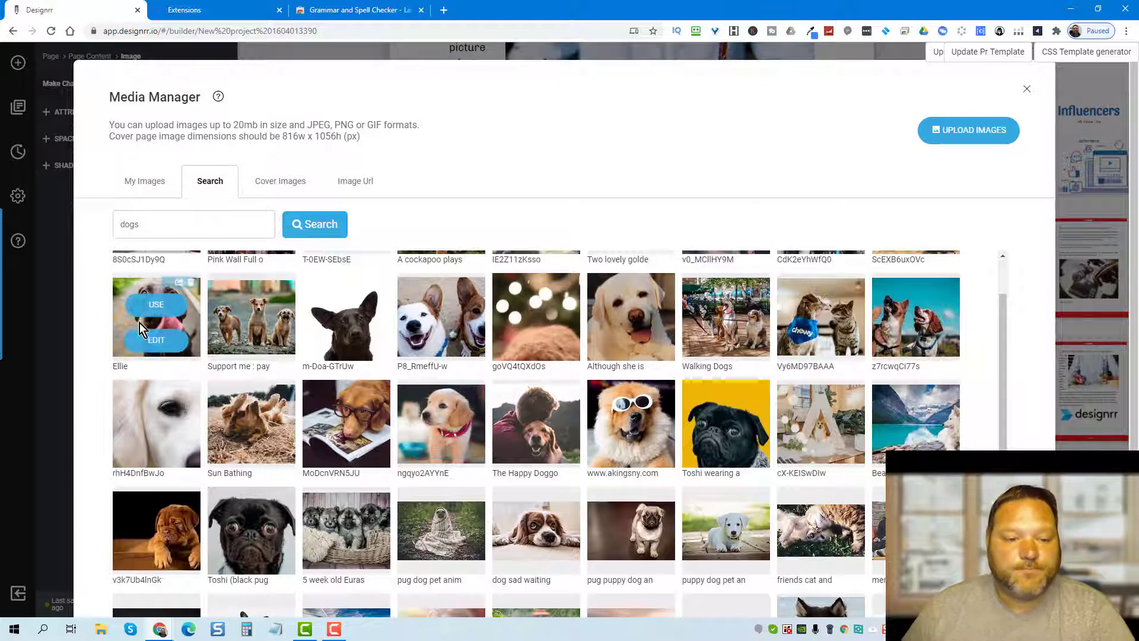
left_click(179, 288)
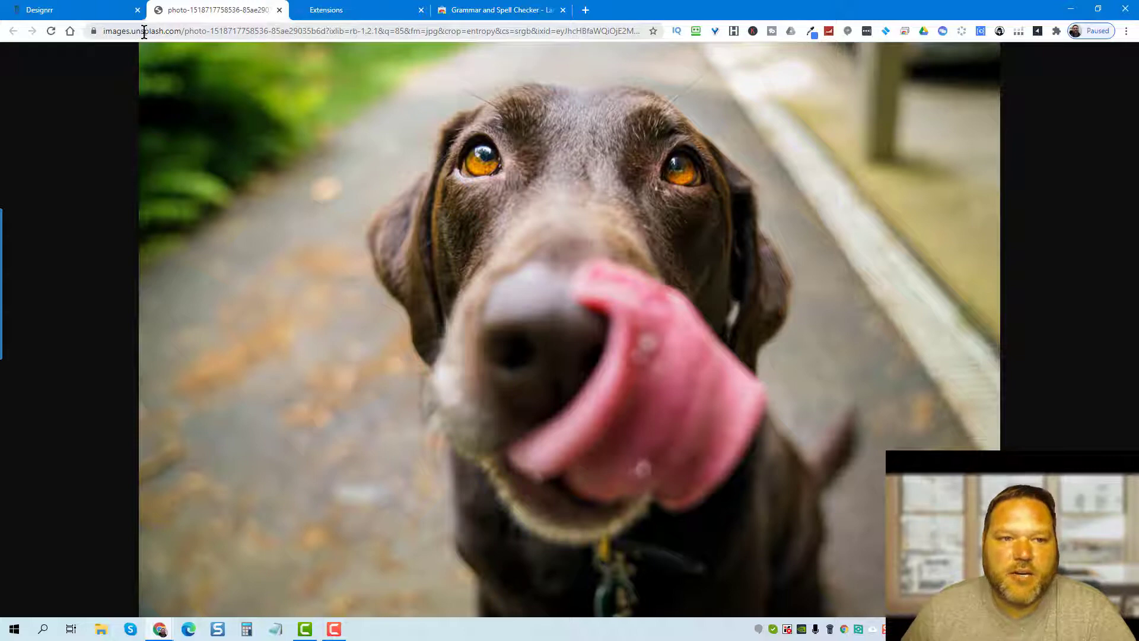
double_click(170, 32)
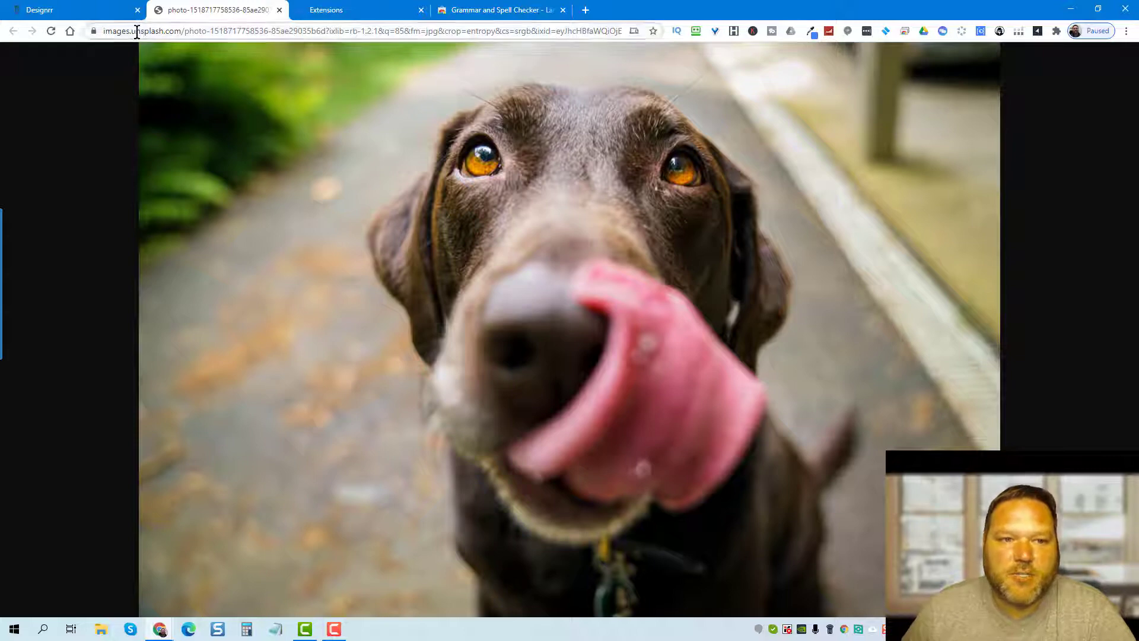
right_click(445, 190)
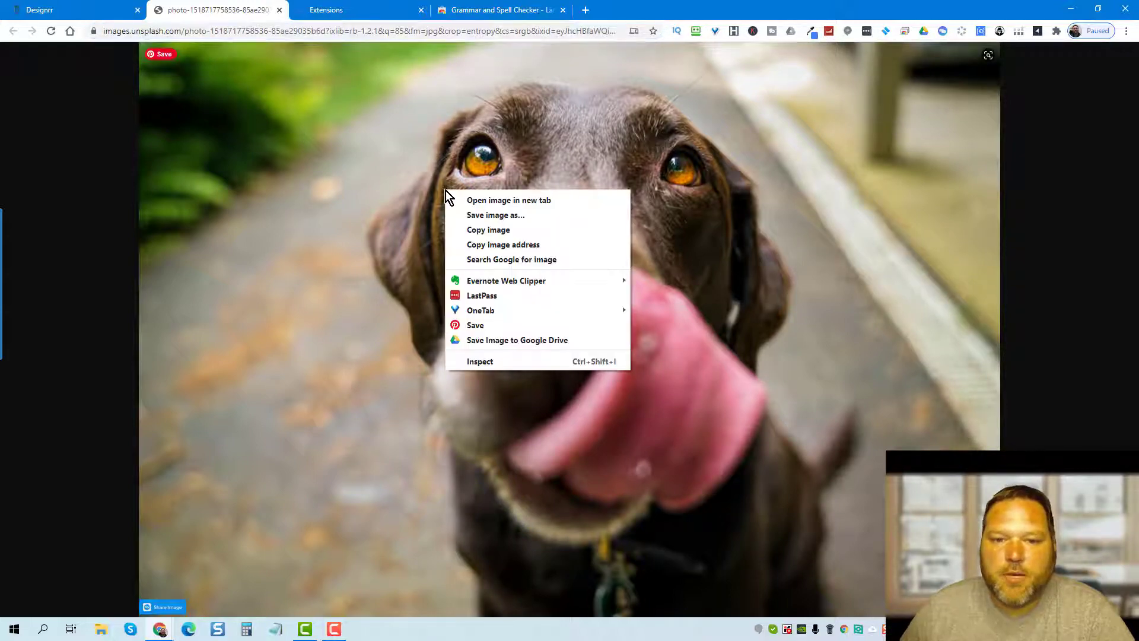
left_click(494, 216)
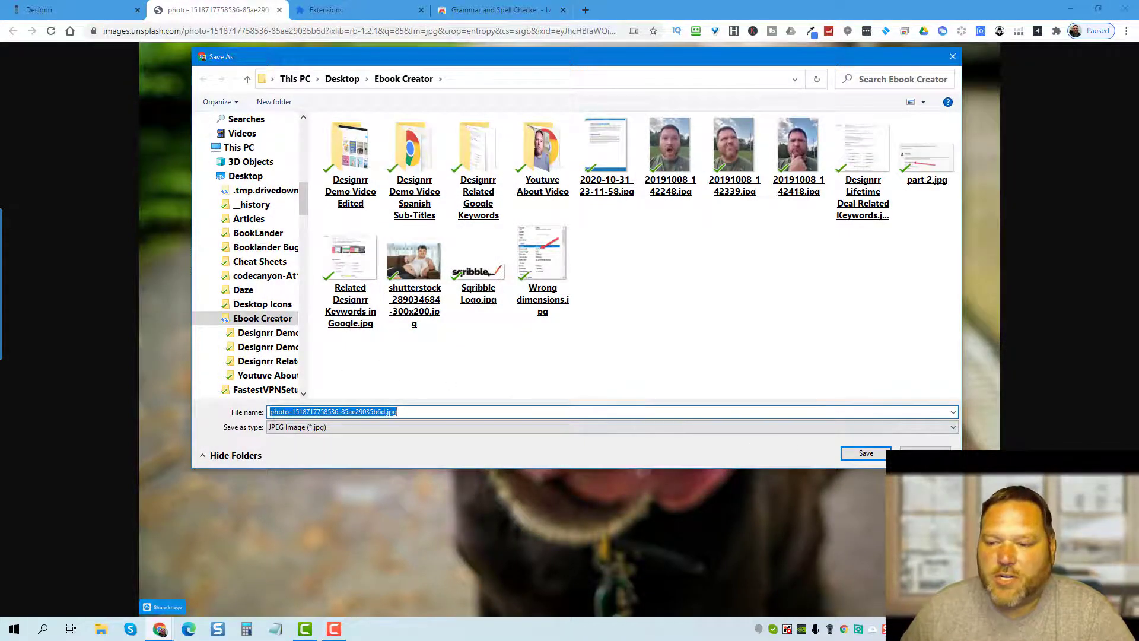
left_click(866, 454)
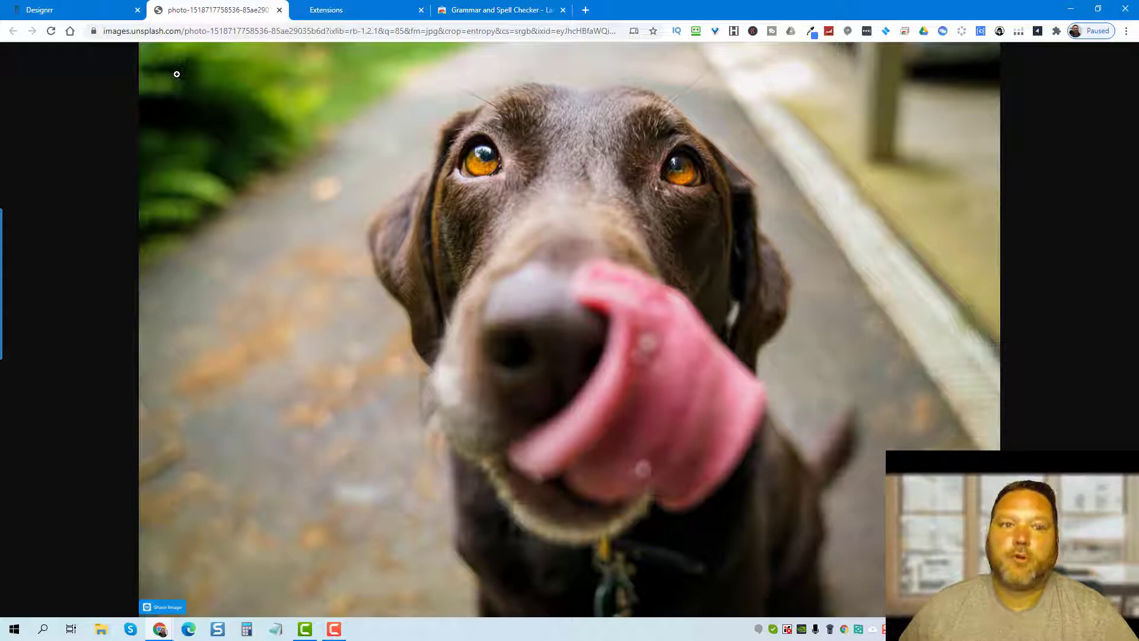
left_click(279, 11)
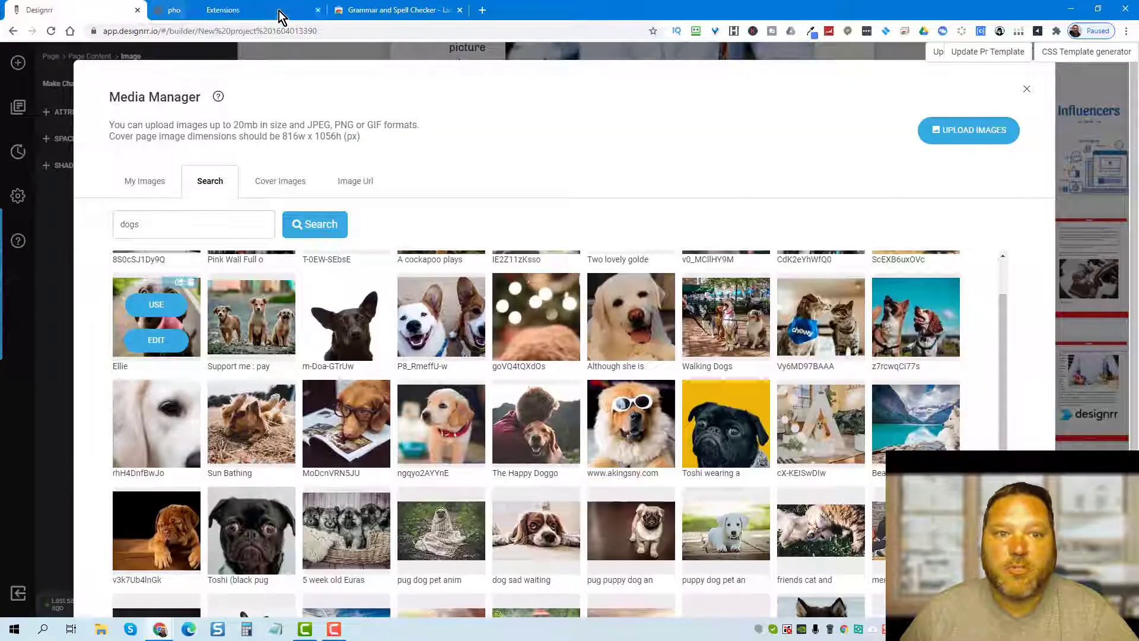
Open the "Ellie" dog photo for editing, look at the crop, resize and text tools, and close the editor.
left_click(156, 343)
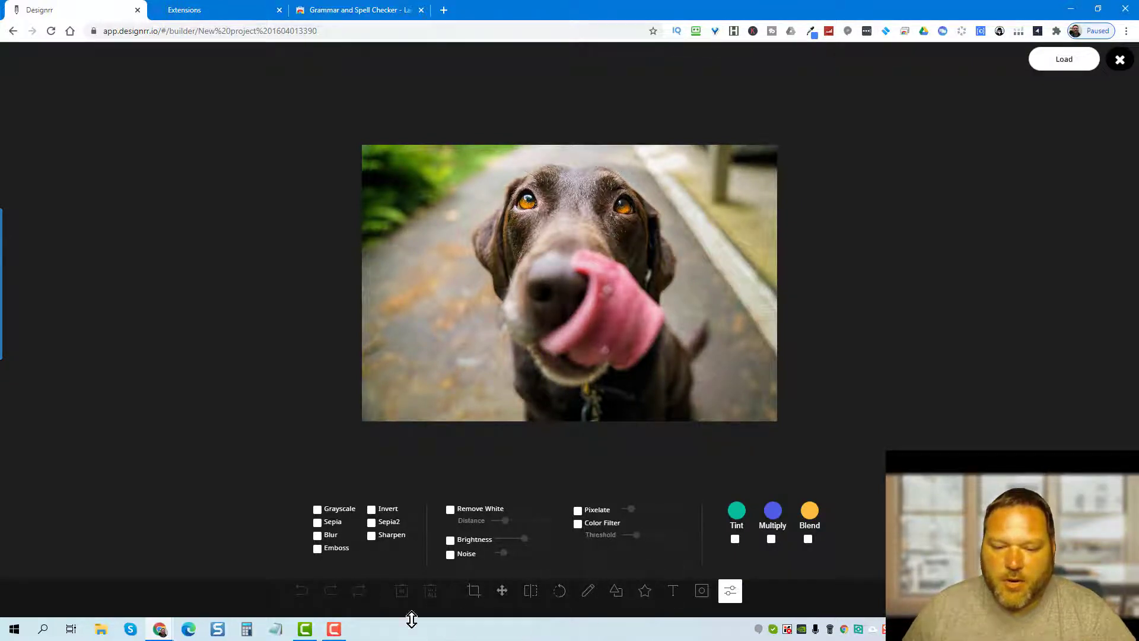
left_click(473, 591)
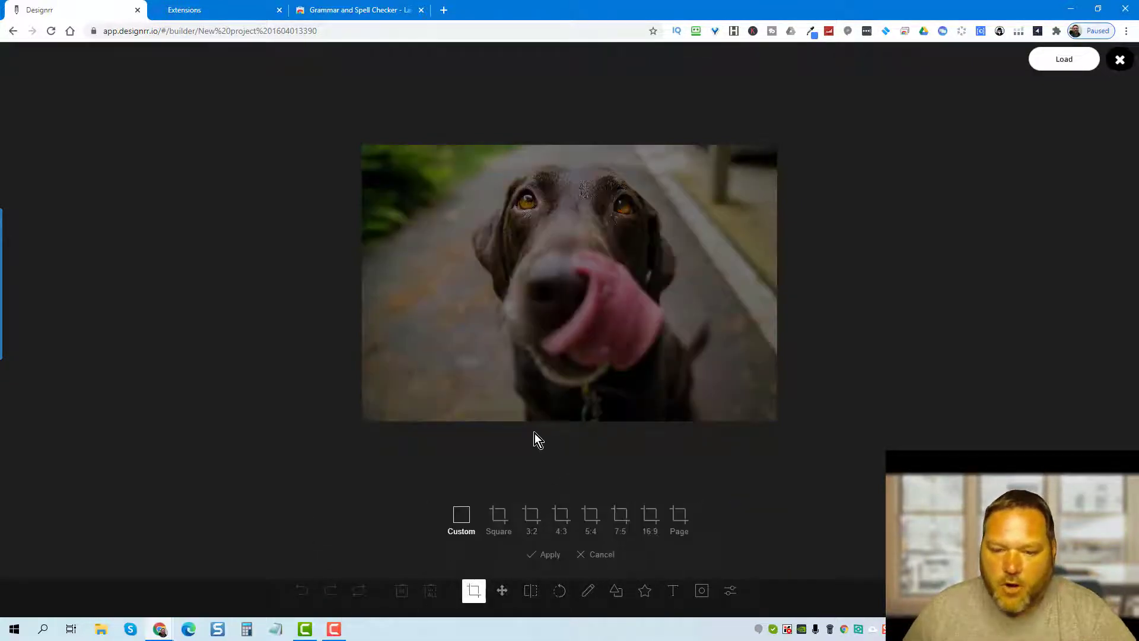
left_click(502, 590)
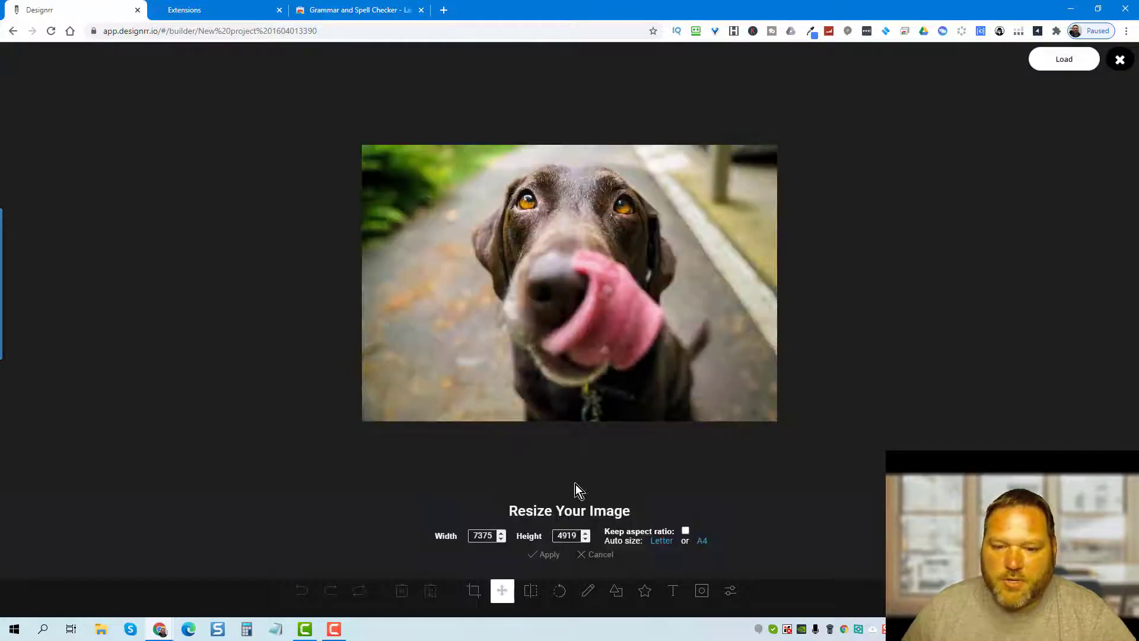
left_click(671, 592)
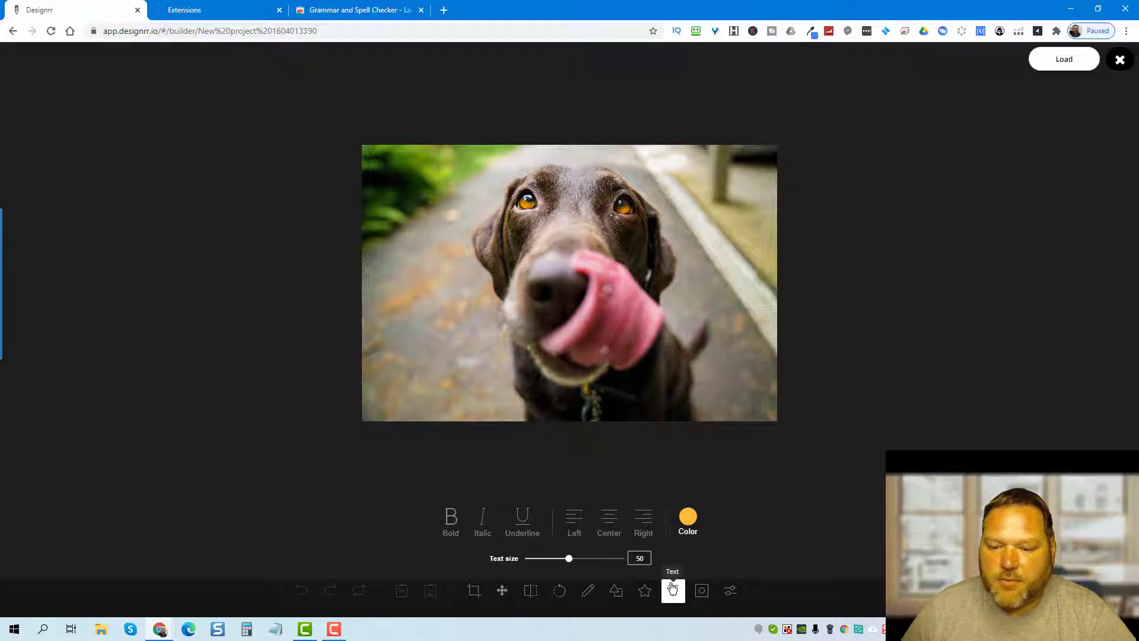
left_click(474, 205)
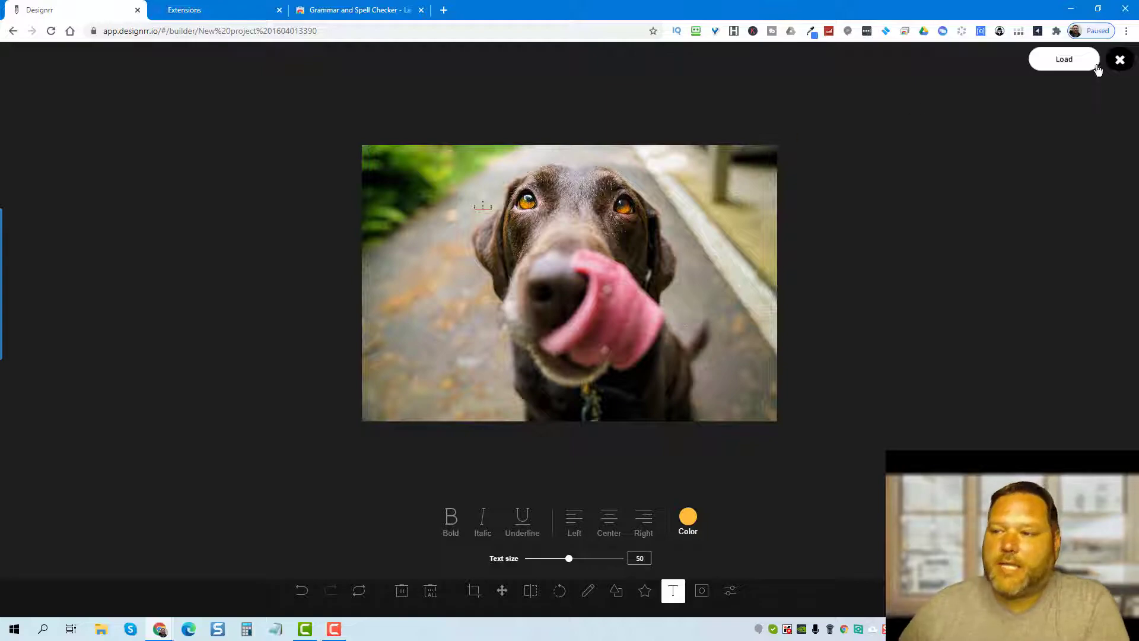
left_click(1120, 60)
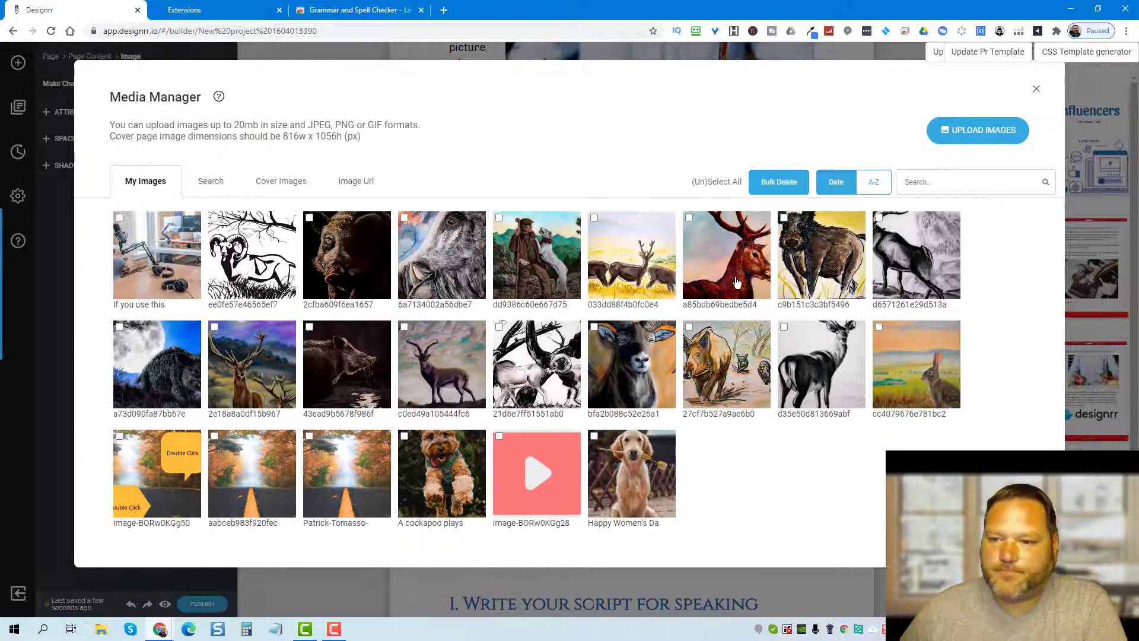
Replace the placeholder logo image with the red stag painting from the uploaded images.
mouse_move(745, 263)
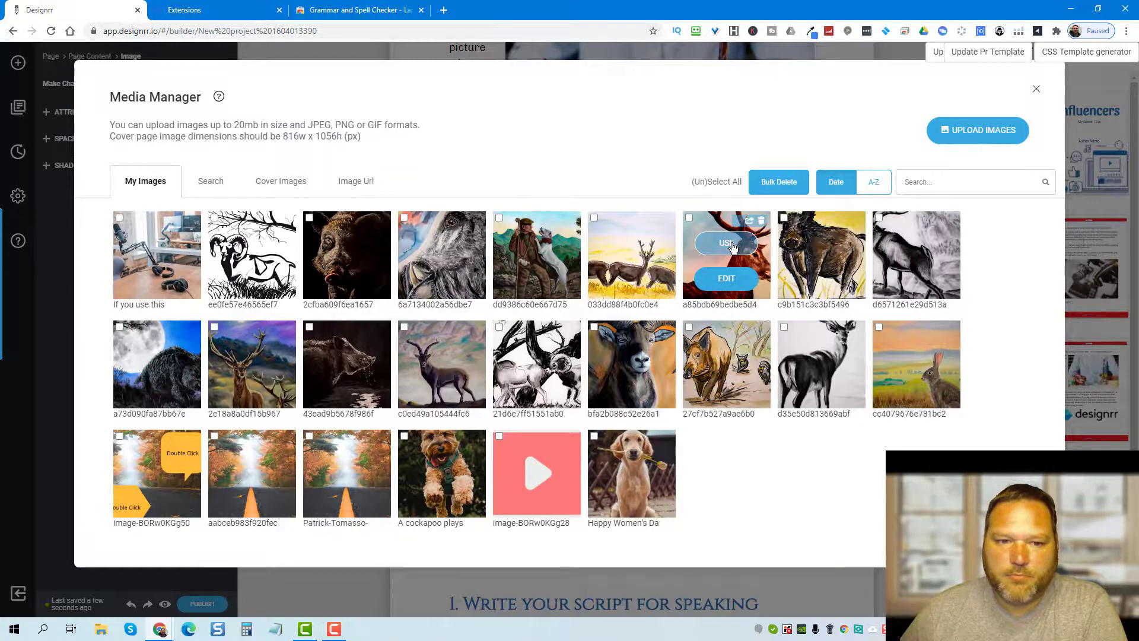
left_click(732, 244)
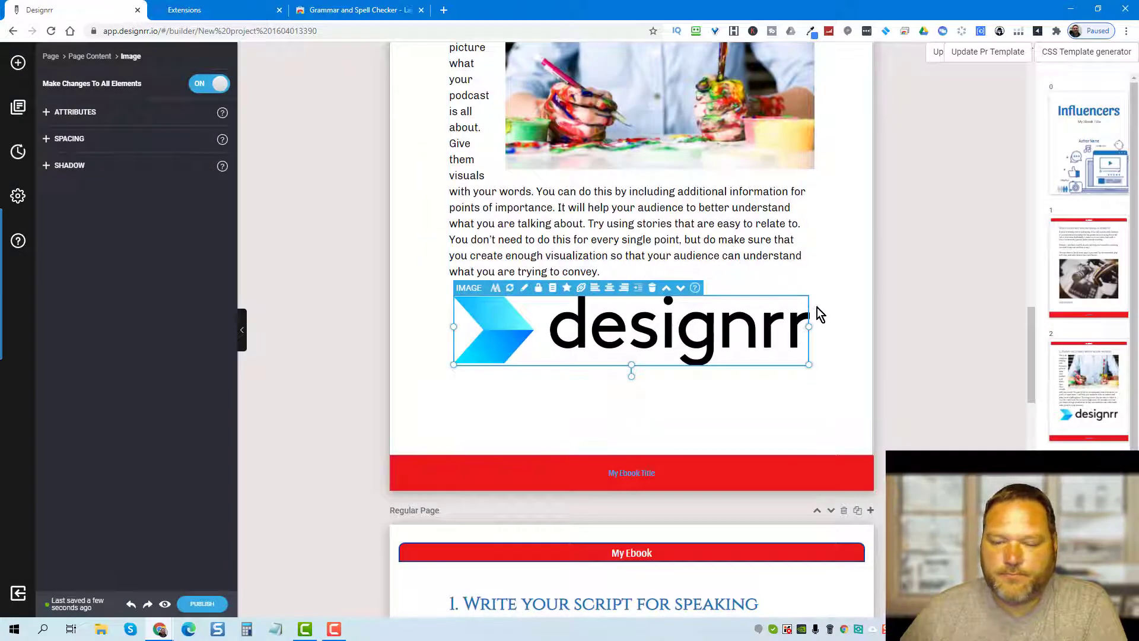
scroll(808, 304, "down", 6)
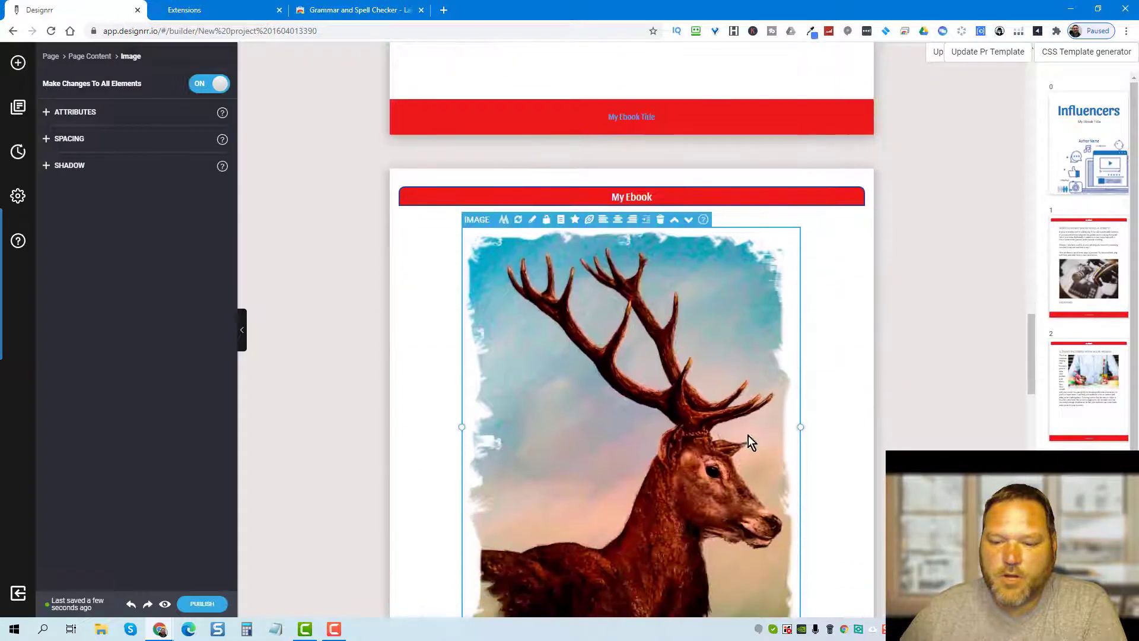
scroll(706, 339, "down", 2)
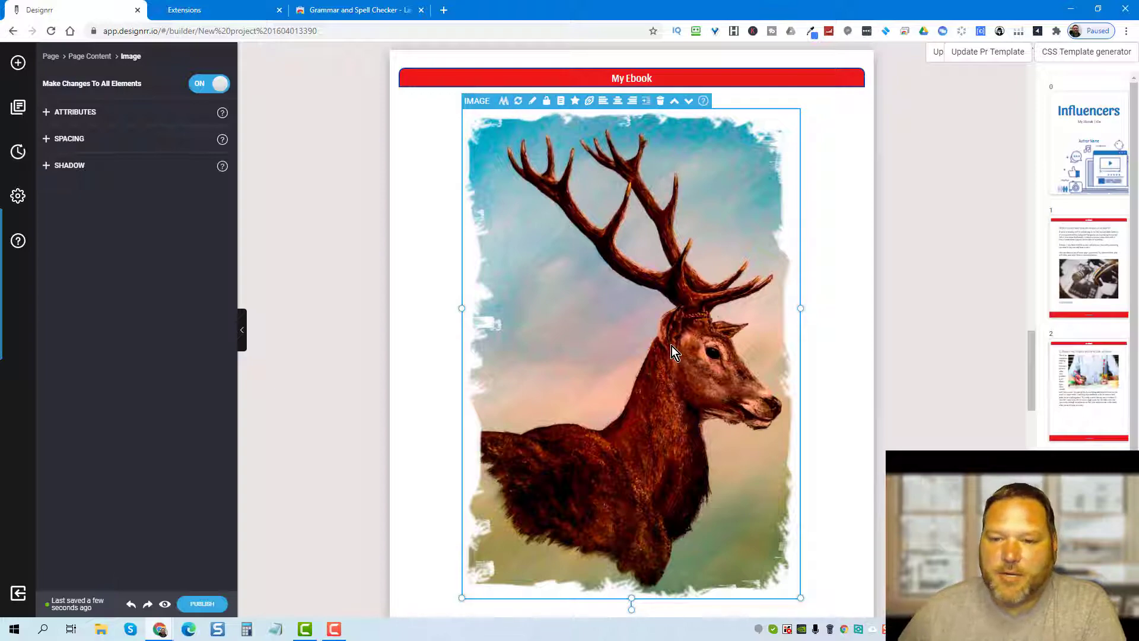
Replace the stag painting with the podcast studio photo from the uploaded images and resize it slightly smaller on the page.
left_click(504, 101)
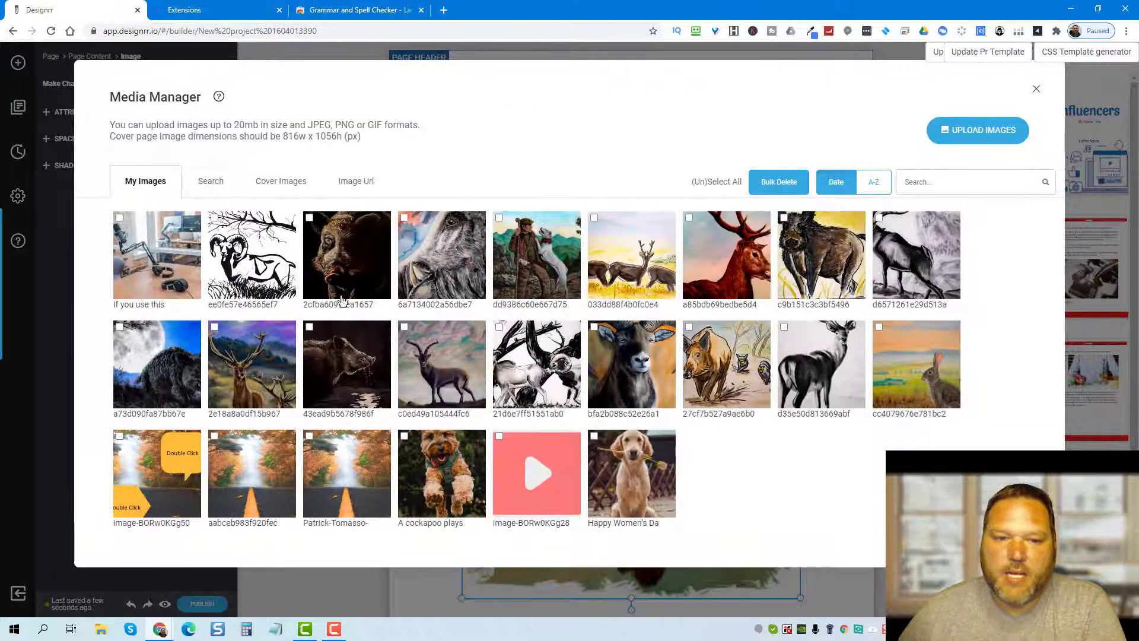
left_click(157, 243)
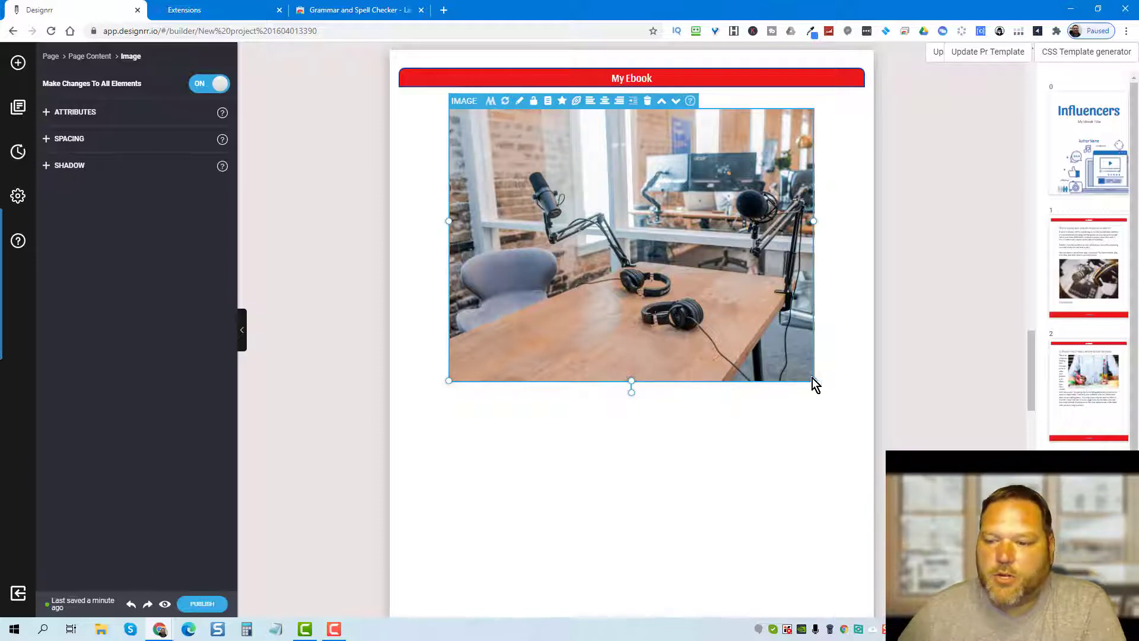
left_click_drag(814, 382, 778, 339)
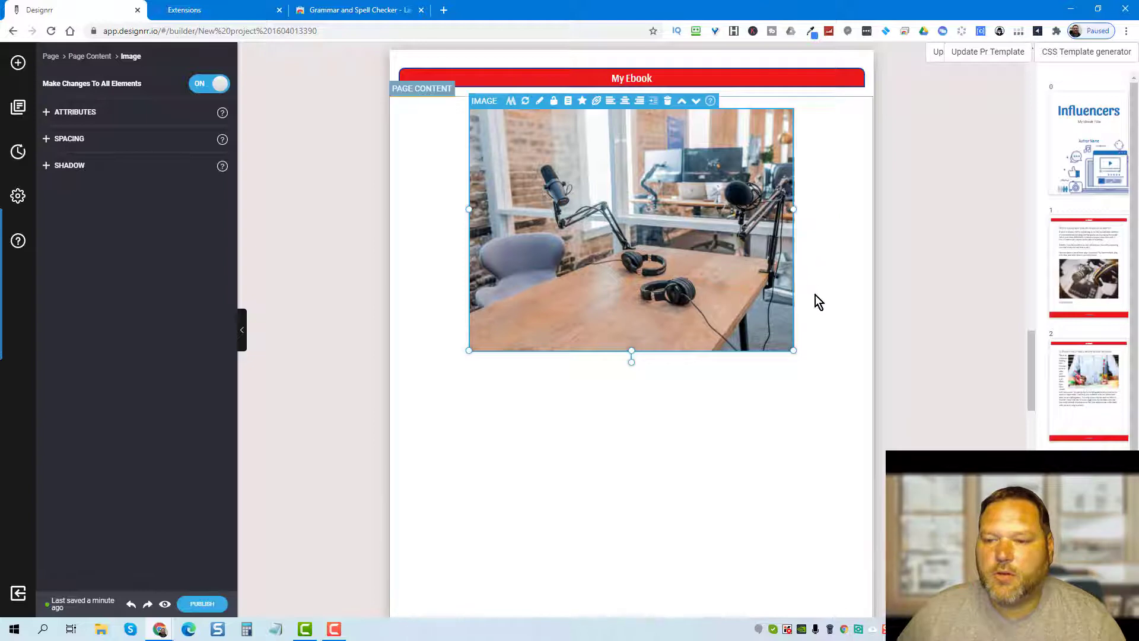
left_click_drag(793, 350, 826, 378)
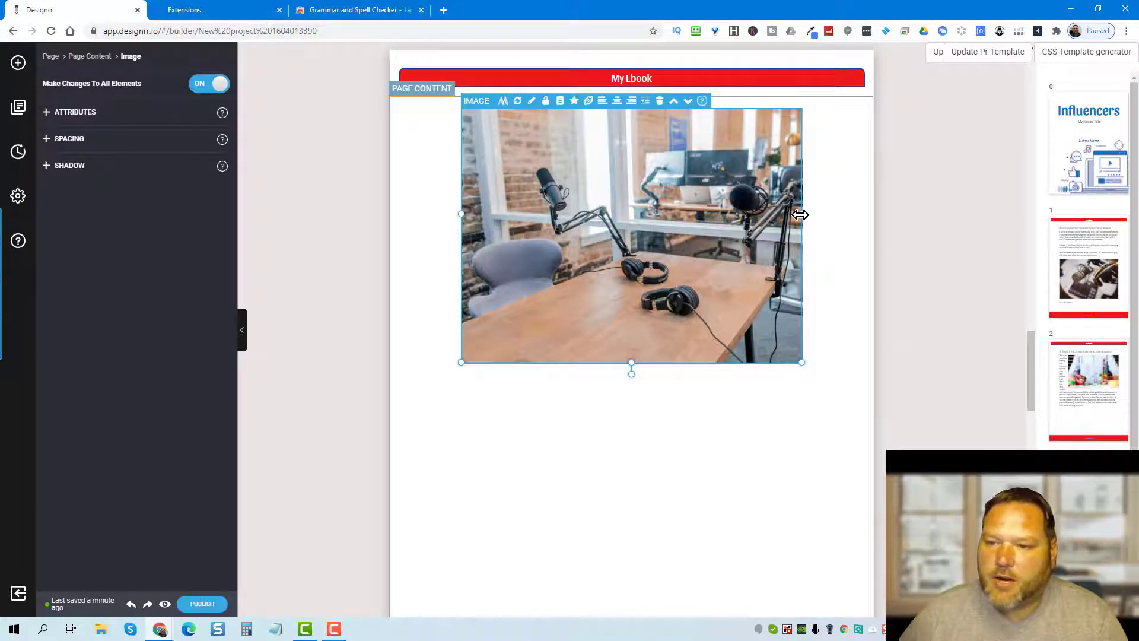
left_click_drag(800, 214, 805, 243)
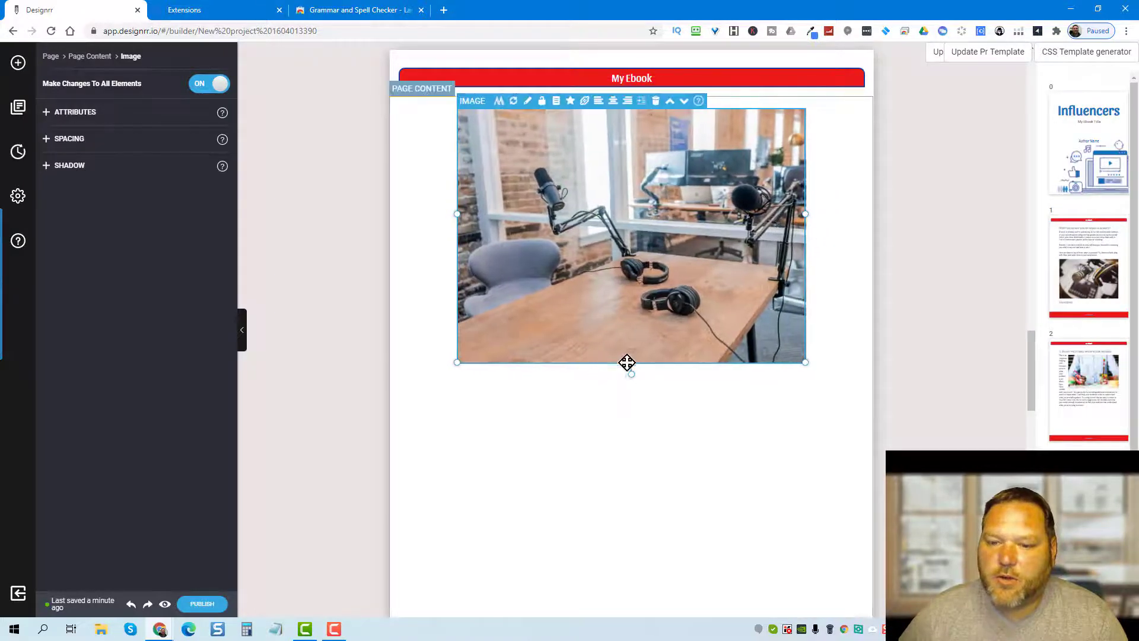
mouse_move(631, 358)
left_mouse_down()
mouse_move(623, 274)
mouse_move(641, 315)
mouse_move(639, 272)
mouse_move(646, 356)
mouse_move(644, 330)
mouse_move(635, 349)
left_mouse_up()
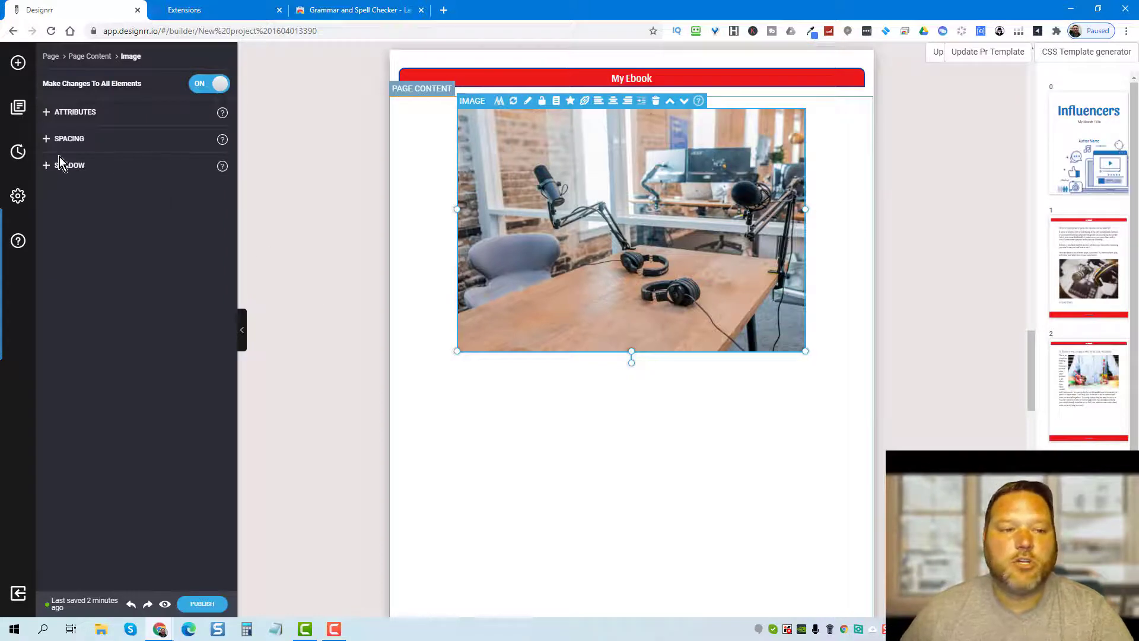
Look through the portrait and landscape page sizes in the project settings.
left_click(19, 196)
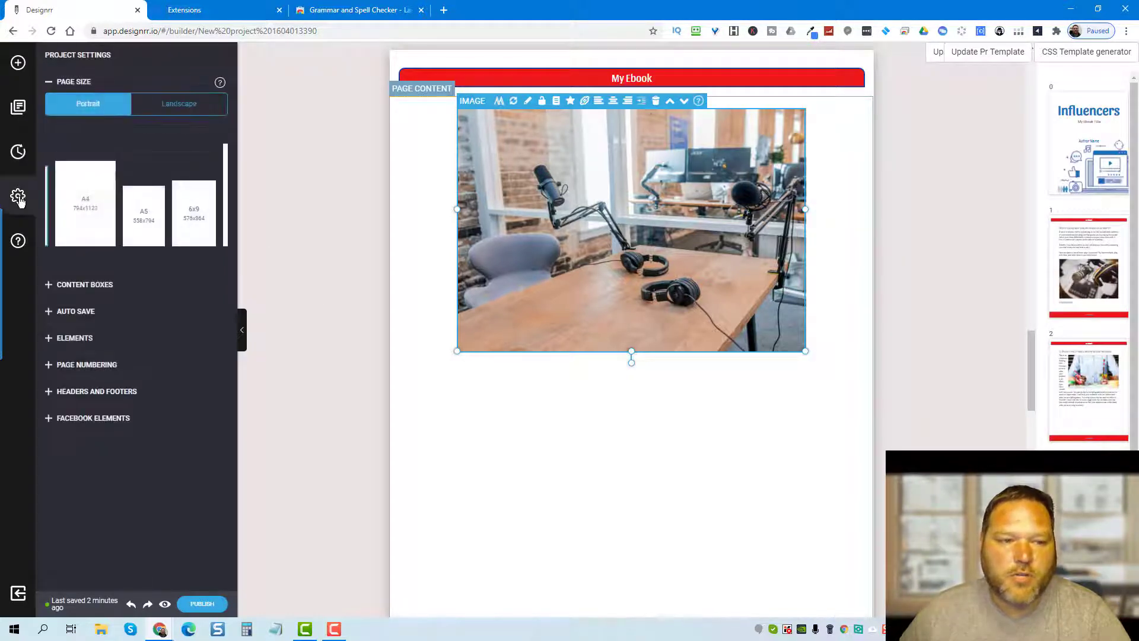
left_click(186, 113)
left_click(106, 107)
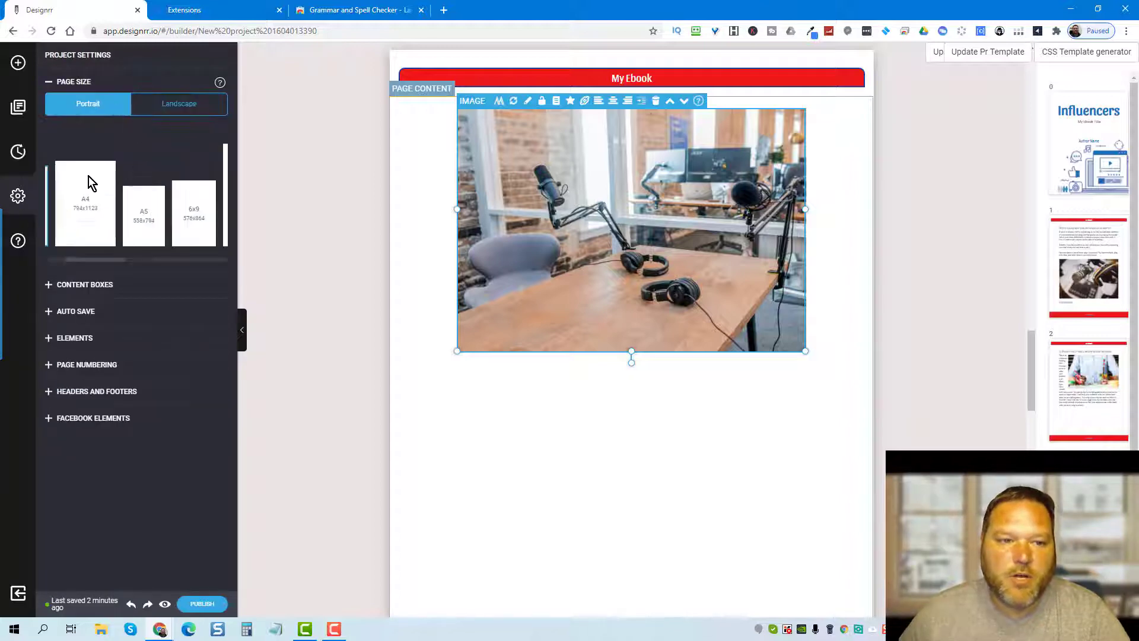
mouse_move(78, 260)
left_mouse_down()
mouse_move(169, 269)
mouse_move(45, 261)
mouse_move(82, 266)
left_mouse_up()
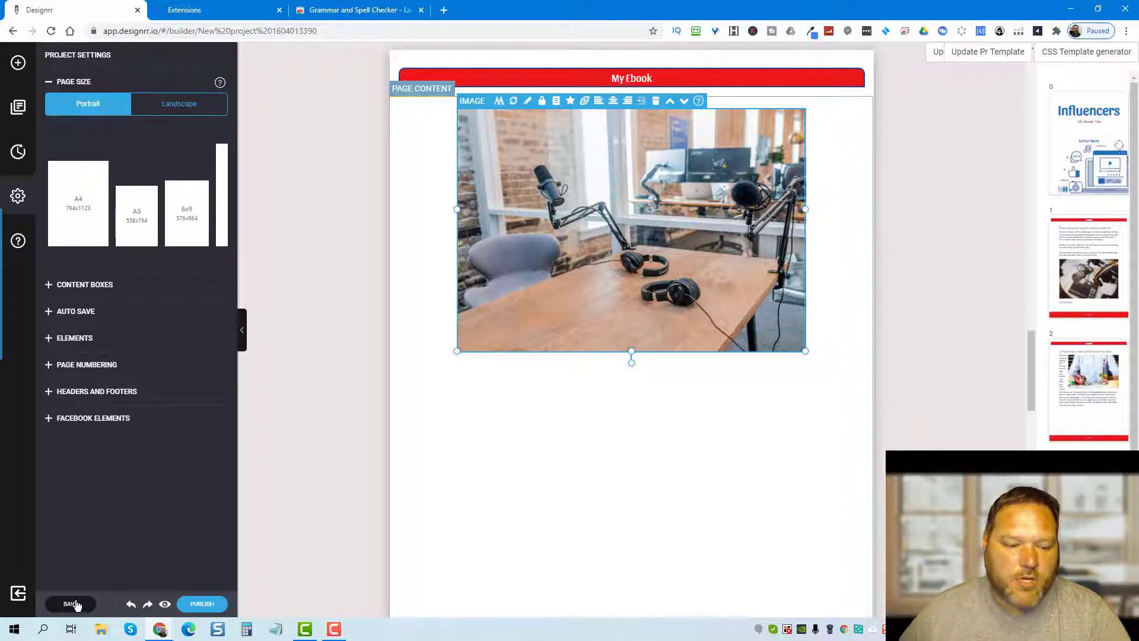
Leave the ebook editor and start a new project from a template.
left_click(18, 595)
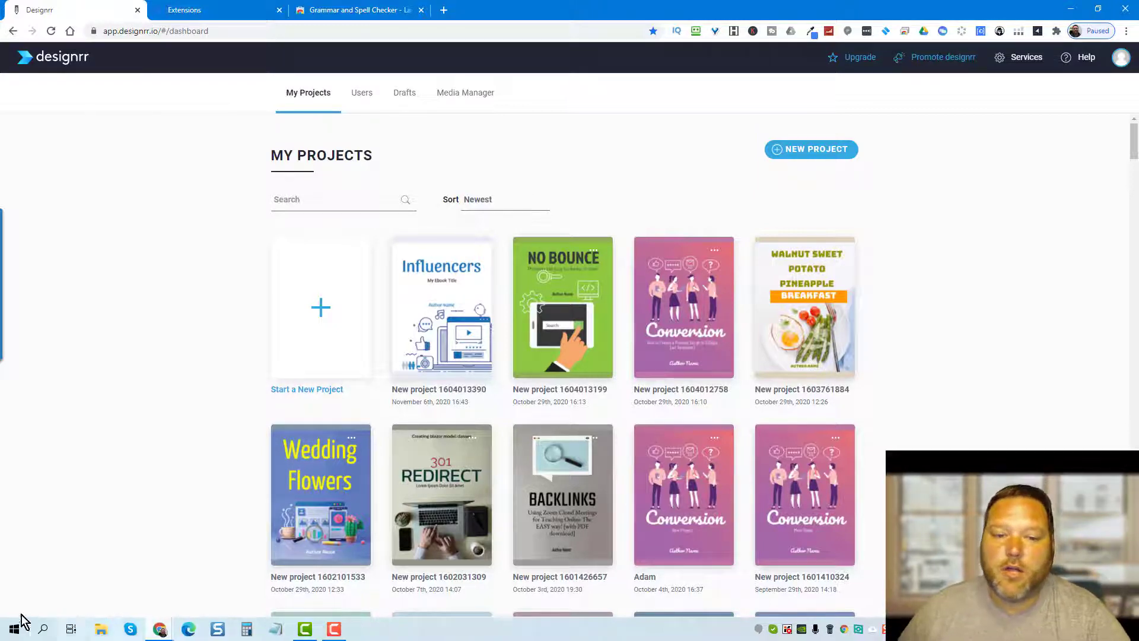
left_click(322, 308)
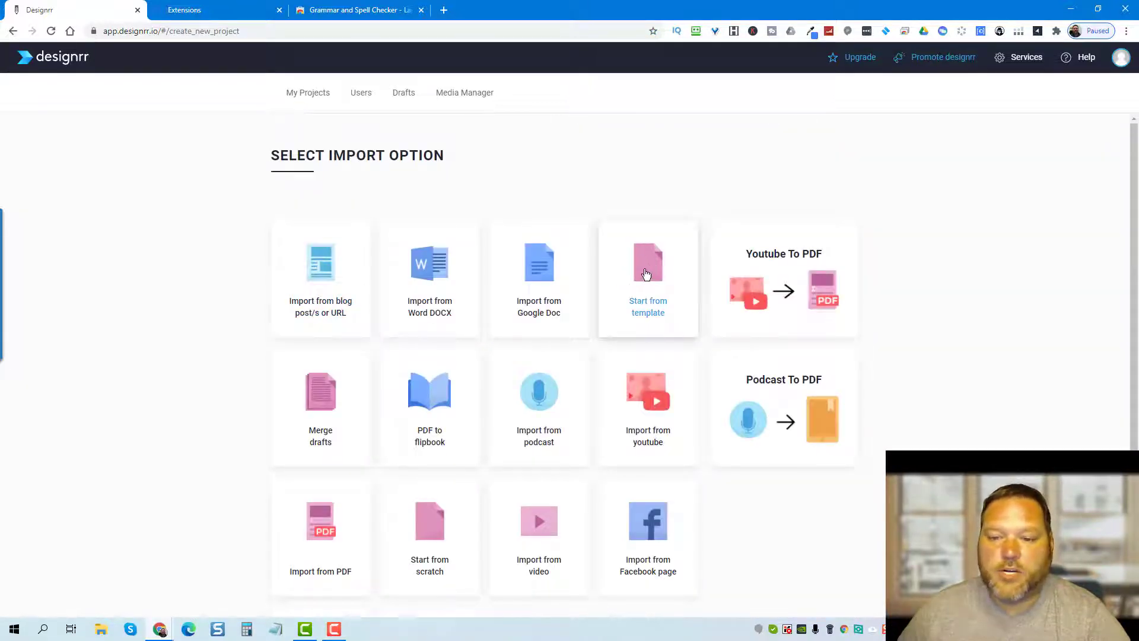
left_click(646, 274)
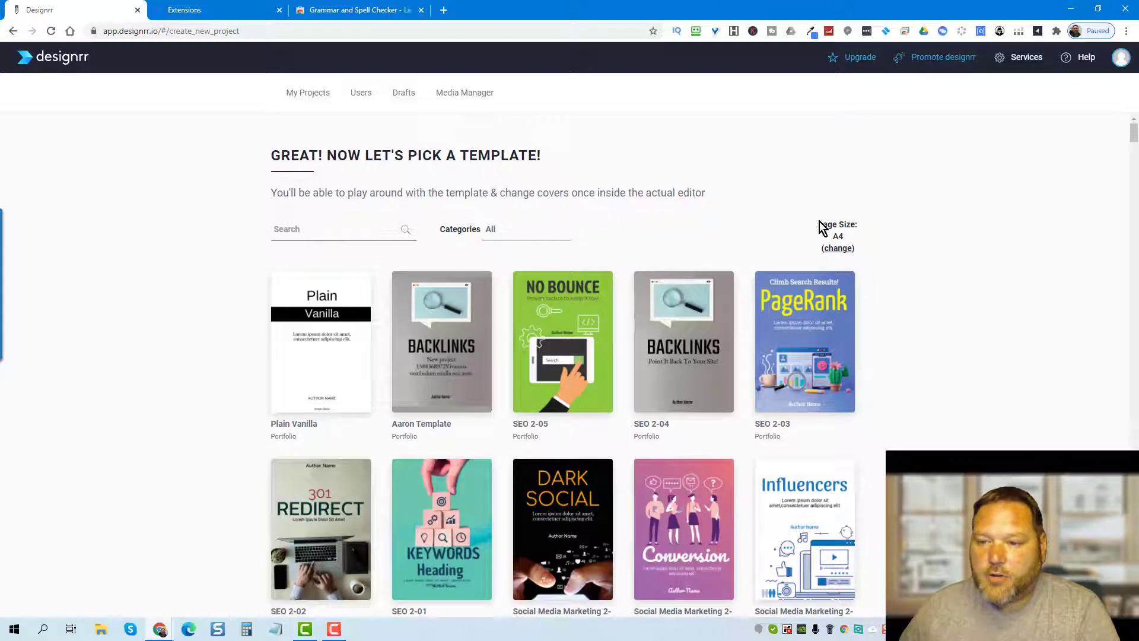
Set the page size for the new project to portrait Letter.
left_click(842, 250)
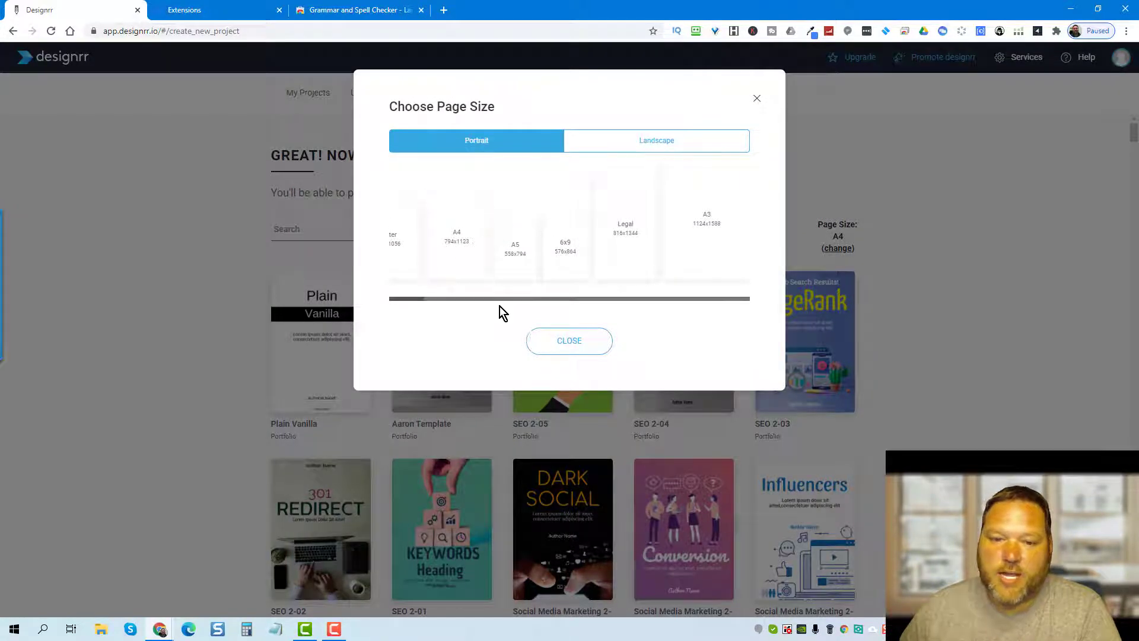
left_click_drag(501, 303, 417, 272)
left_click(425, 238)
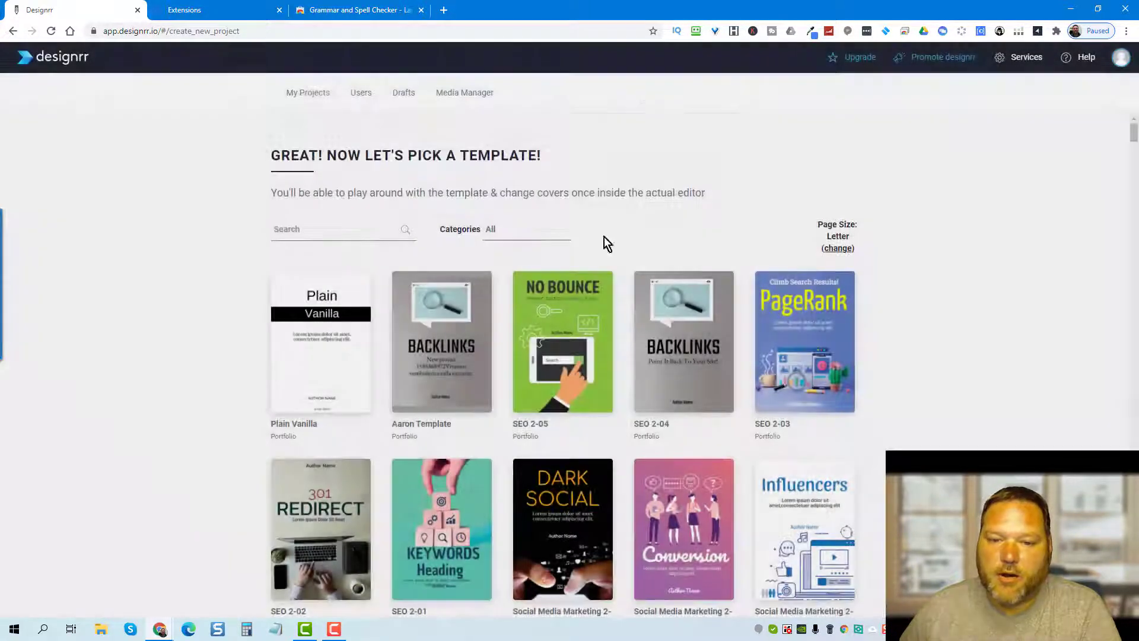
Switch the page size to landscape, trying A4 before choosing Letter, and create the project from the SEO 2-03 "PageRank" template.
left_click(836, 249)
left_click(669, 153)
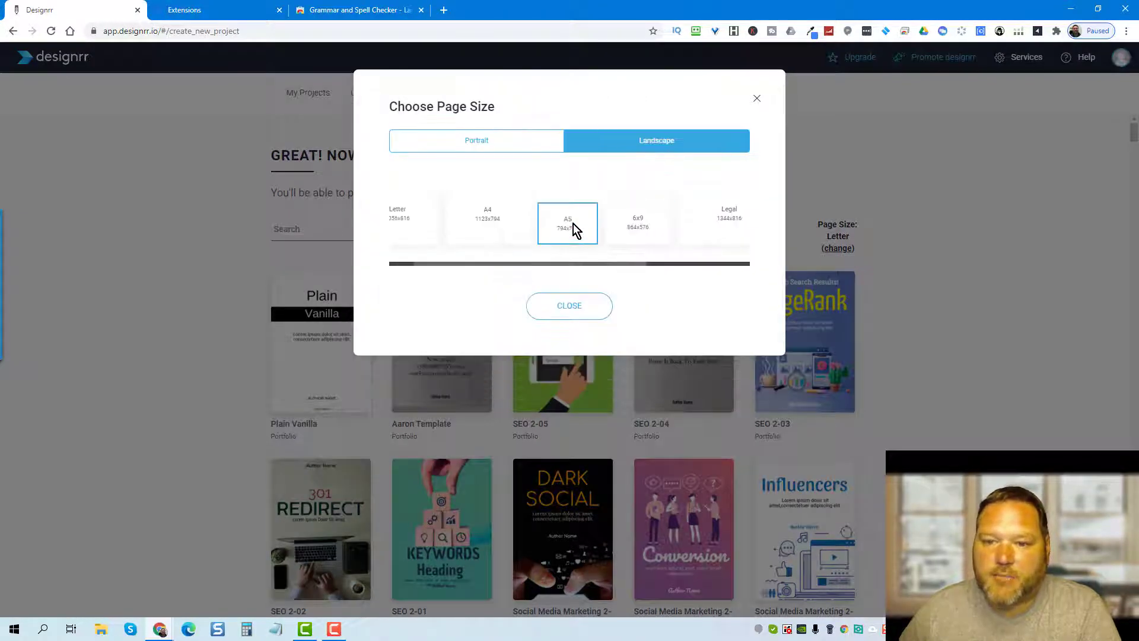
left_click(496, 220)
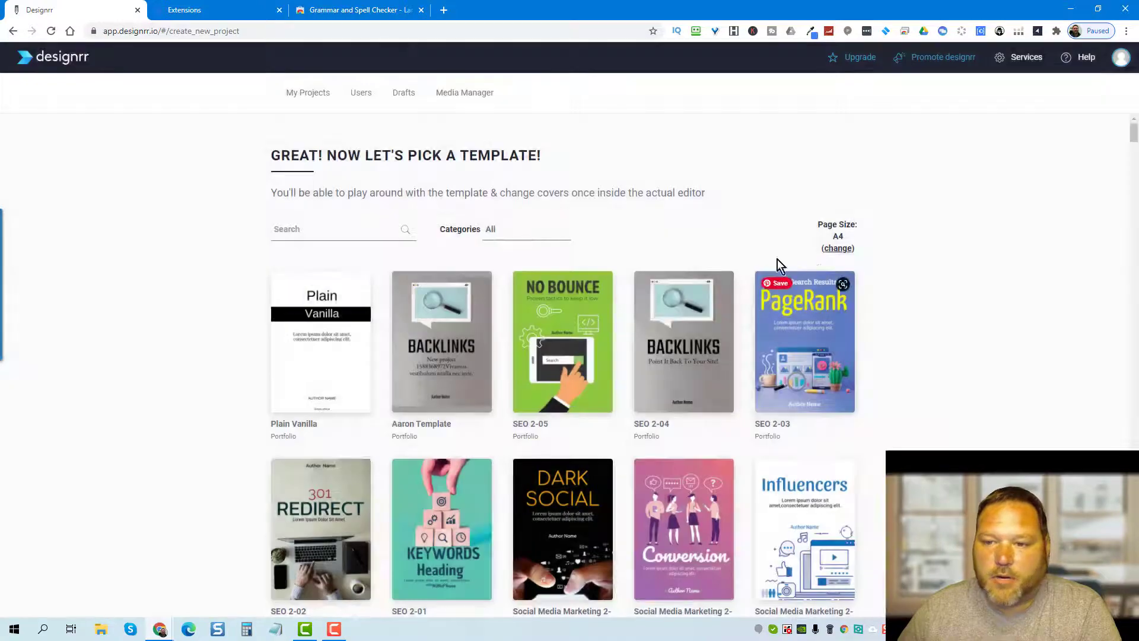
left_click(837, 249)
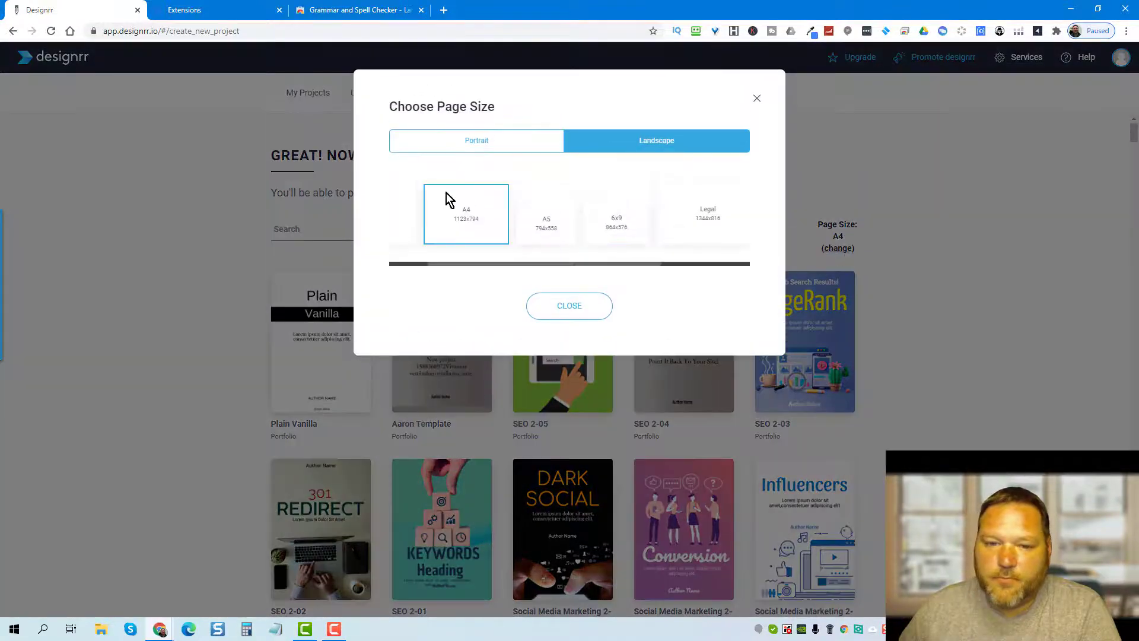
left_click(403, 215)
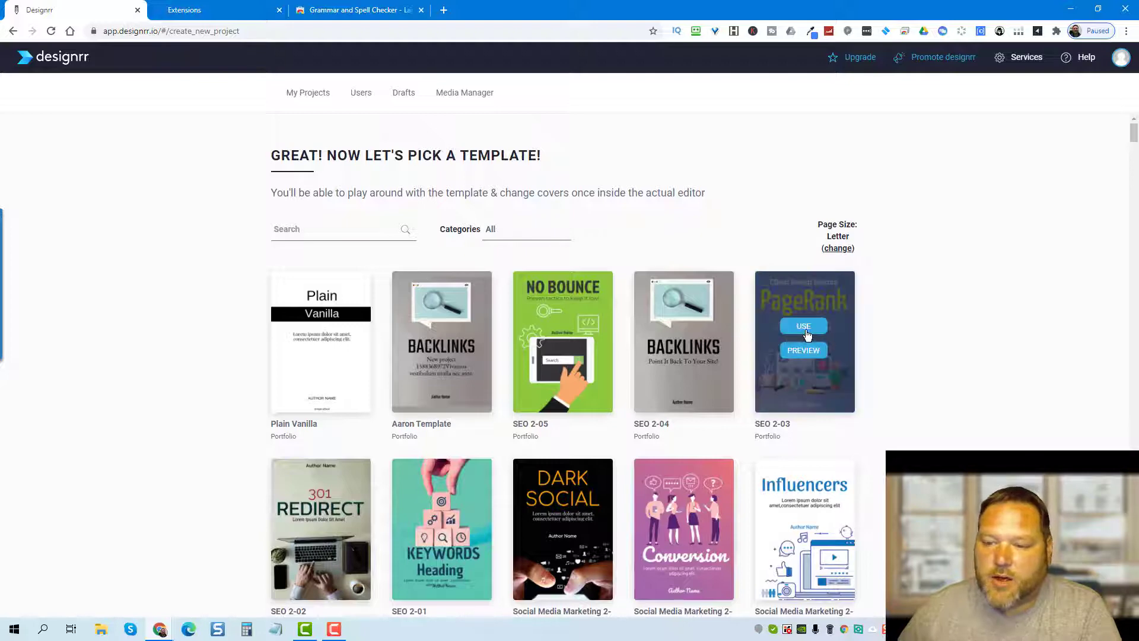
left_click(804, 327)
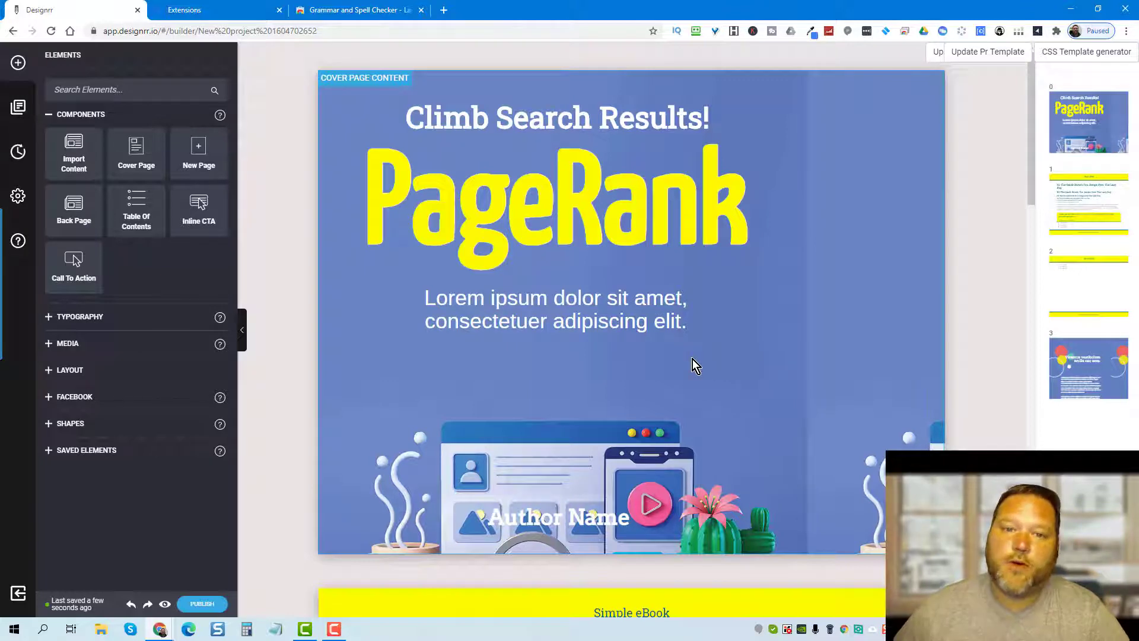
Leave the landscape PageRank project and reopen the "Influencers" ebook project.
left_click(19, 595)
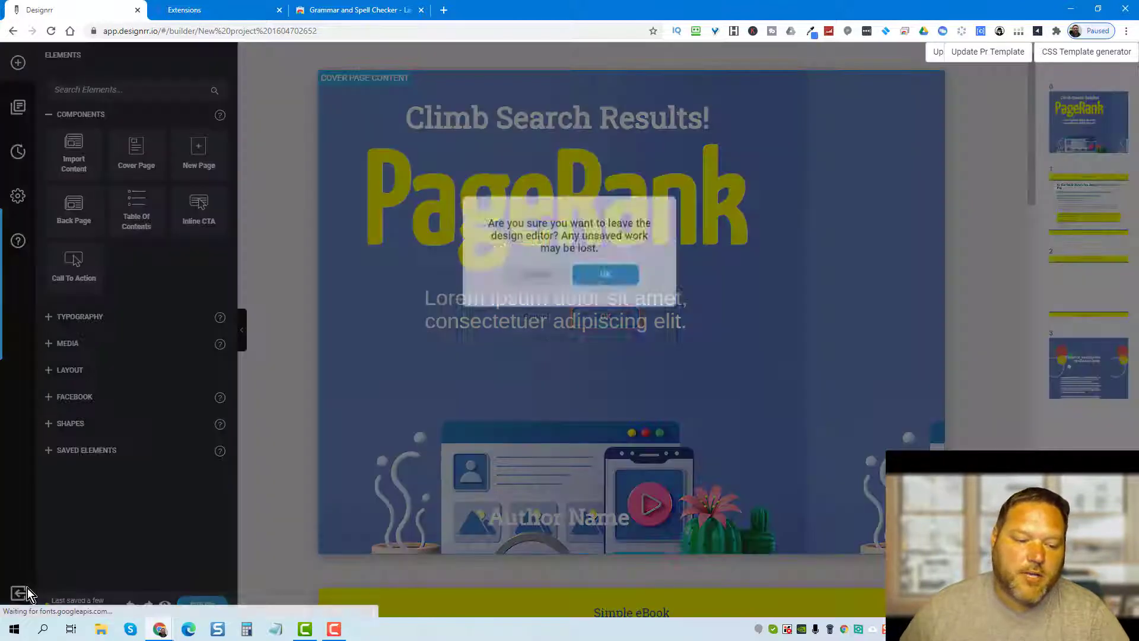
left_click(597, 320)
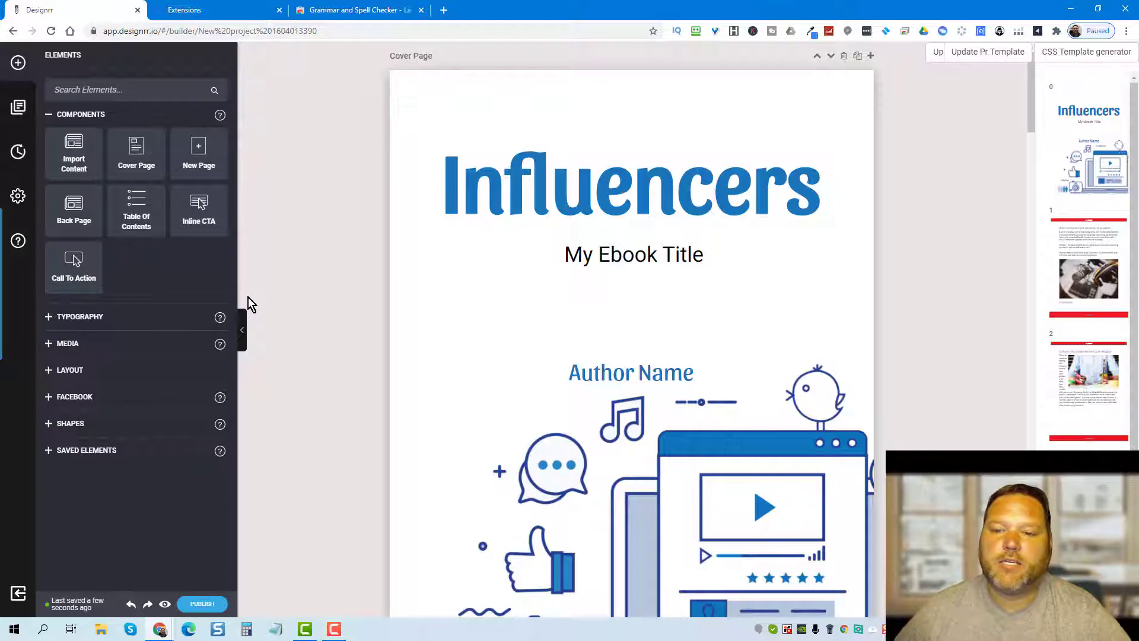
Look at the PDF, MOBI, EPUB and HTML publishing options for the Influencers ebook and cancel without exporting.
scroll(305, 364, "down", 6)
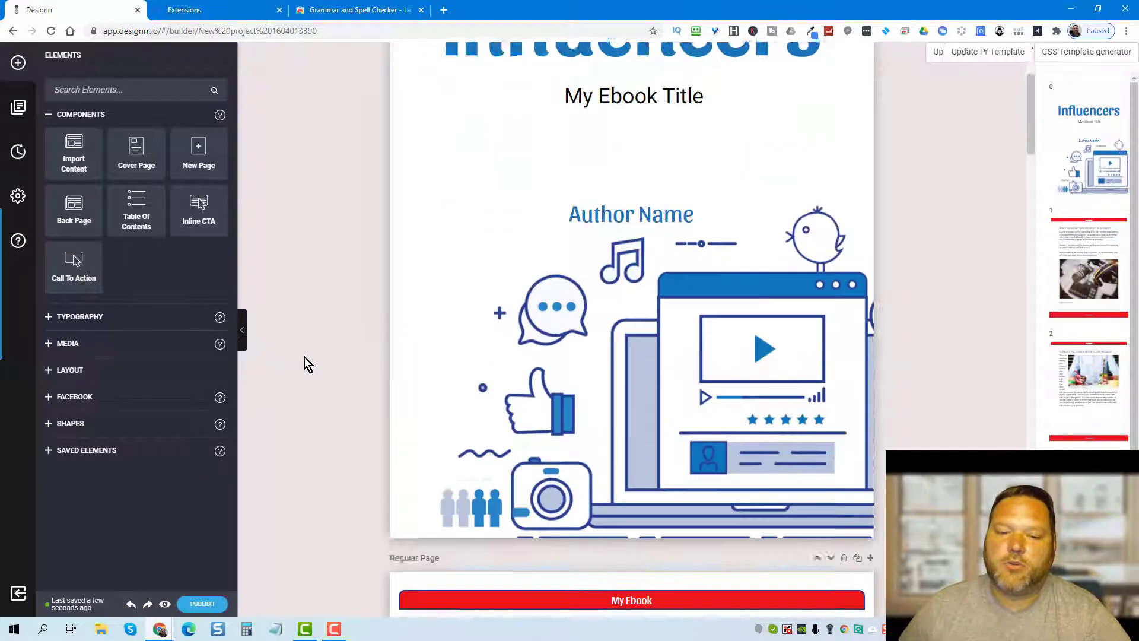
left_click(222, 605)
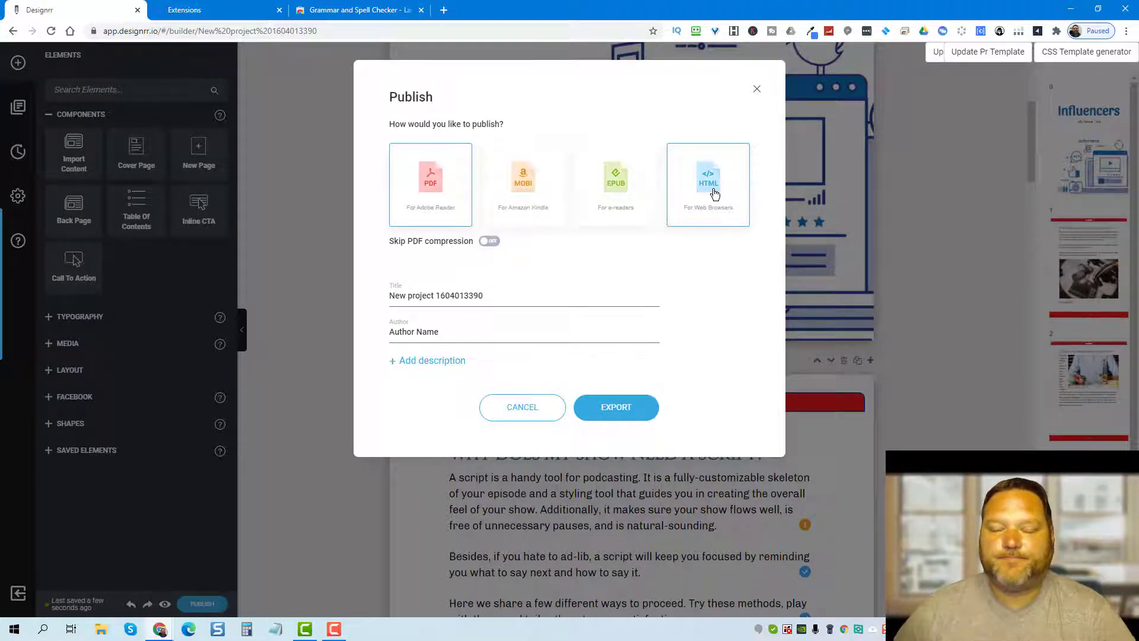
left_click(512, 412)
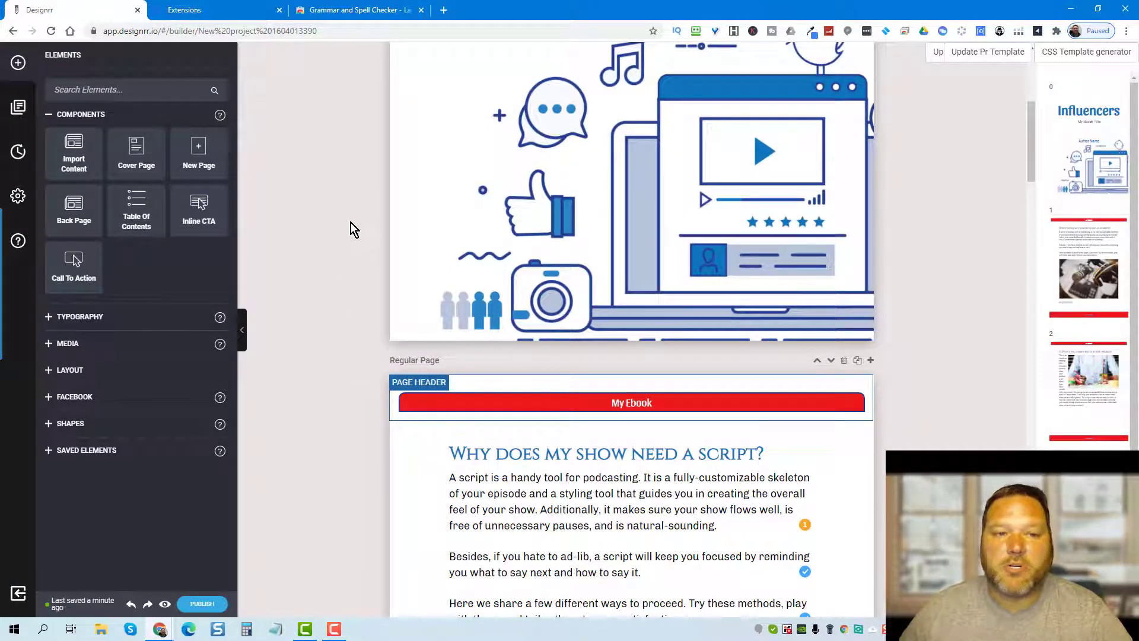
Switch to the Chrome extensions page and open the Chrome Web Store from it.
left_click(1125, 31)
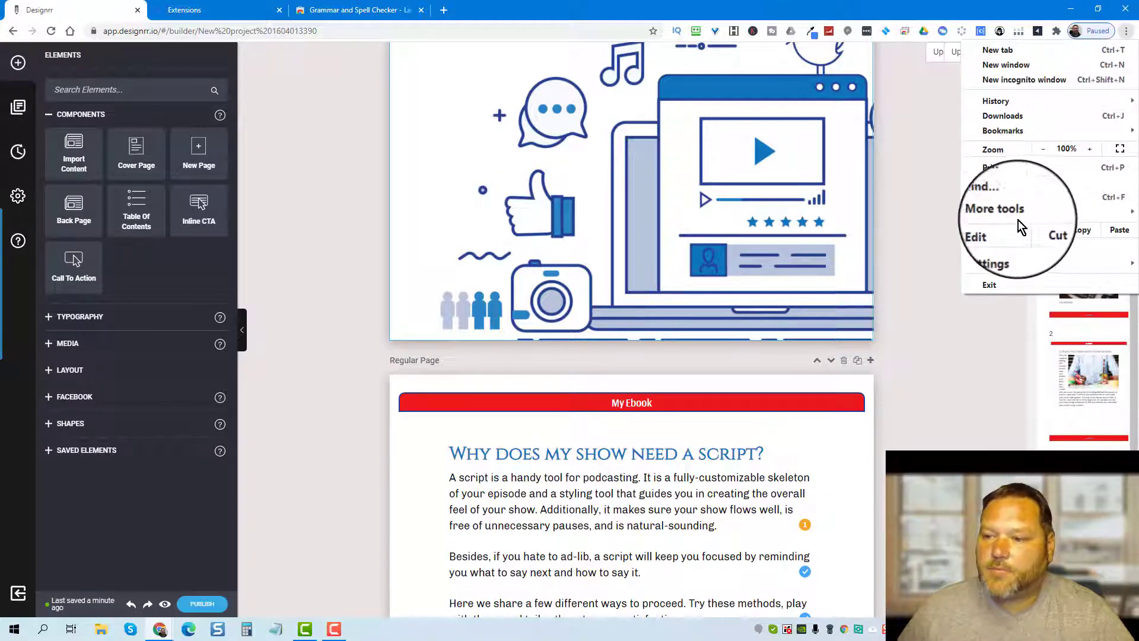
mouse_move(1010, 212)
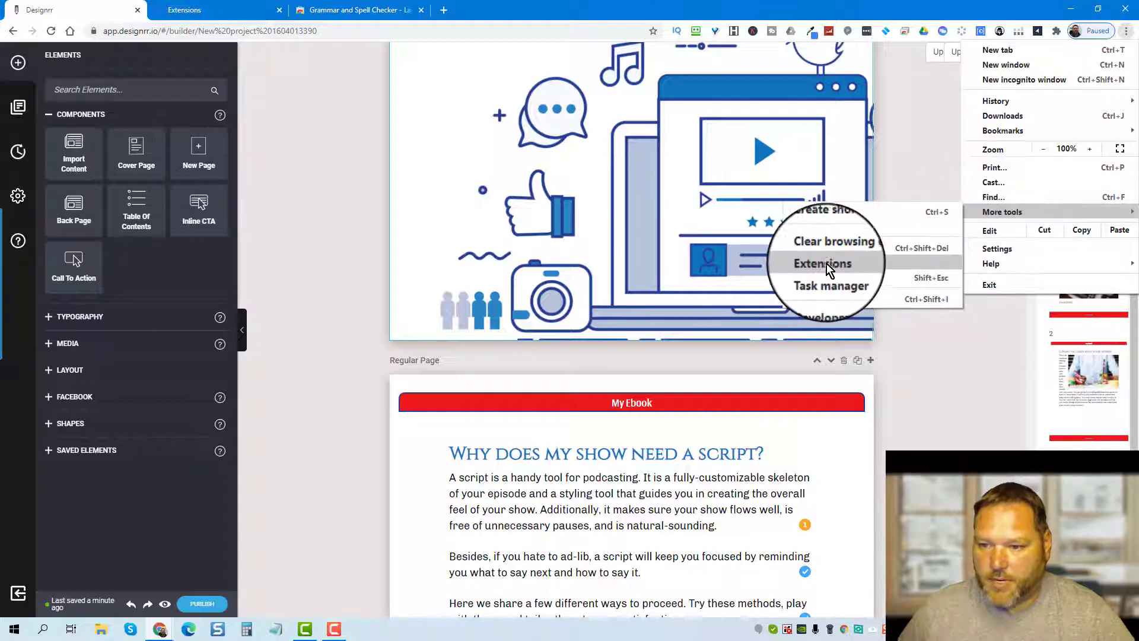
left_click(321, 162)
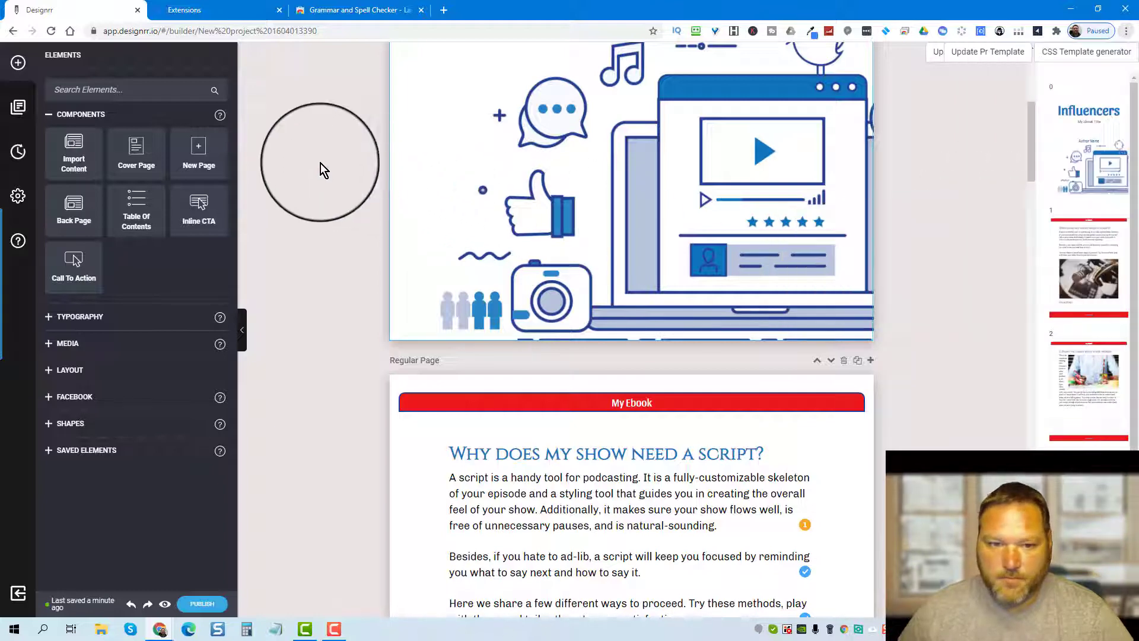
left_click(225, 13)
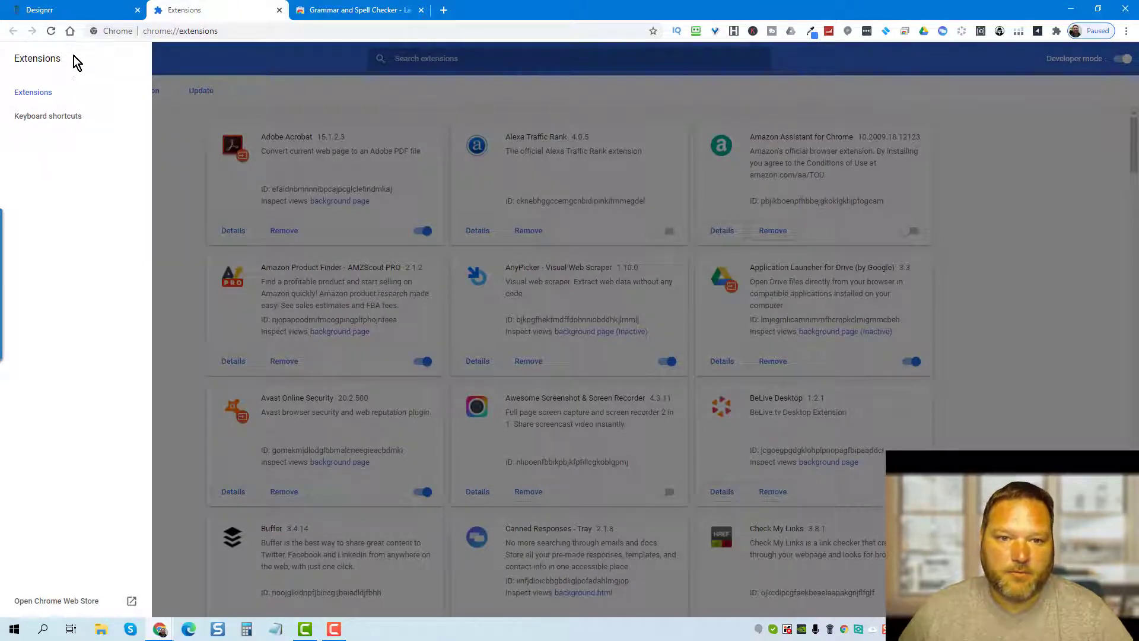
left_click(45, 603)
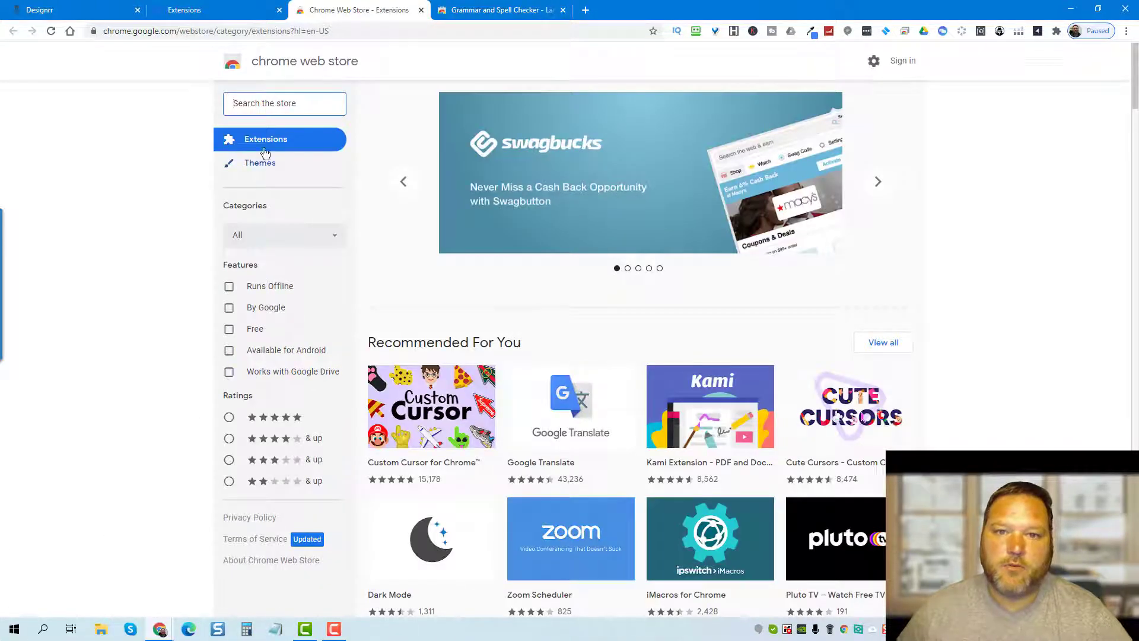
Search the Chrome Web Store for "spell checker" and view the page of the Grammar and Spell Checker - LanguageTool extension.
left_click(325, 98)
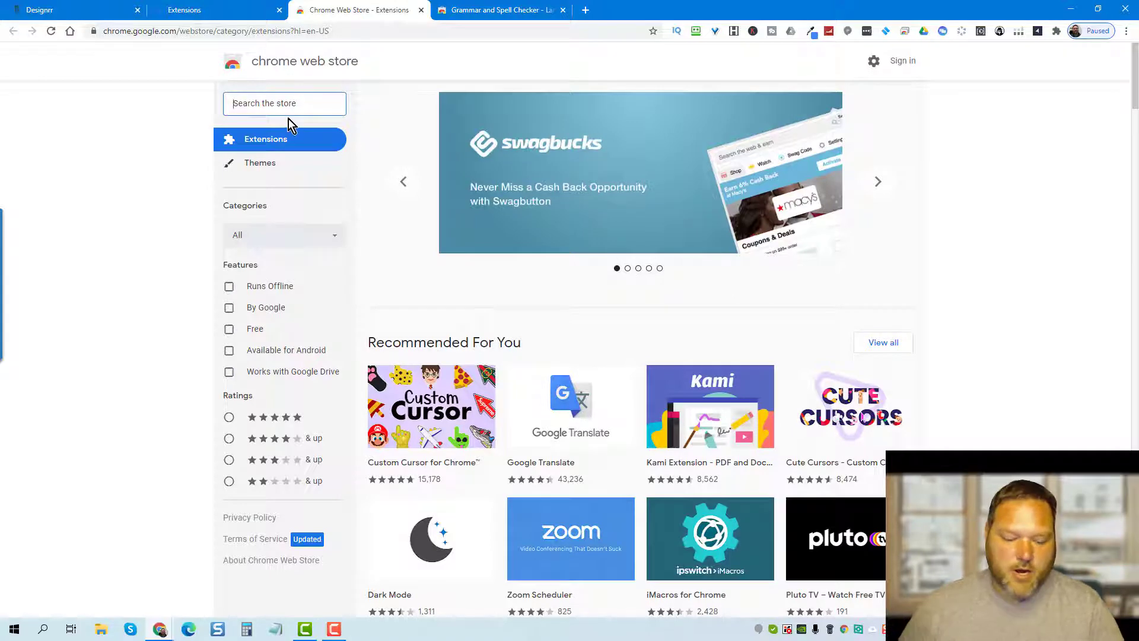
type("spe")
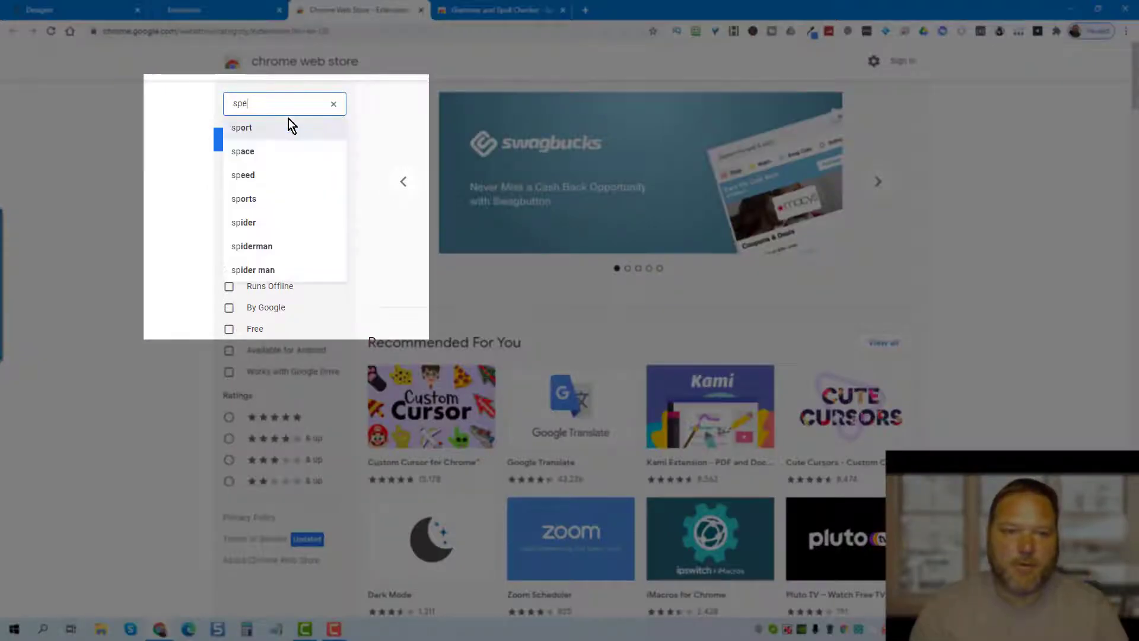
type("ll check")
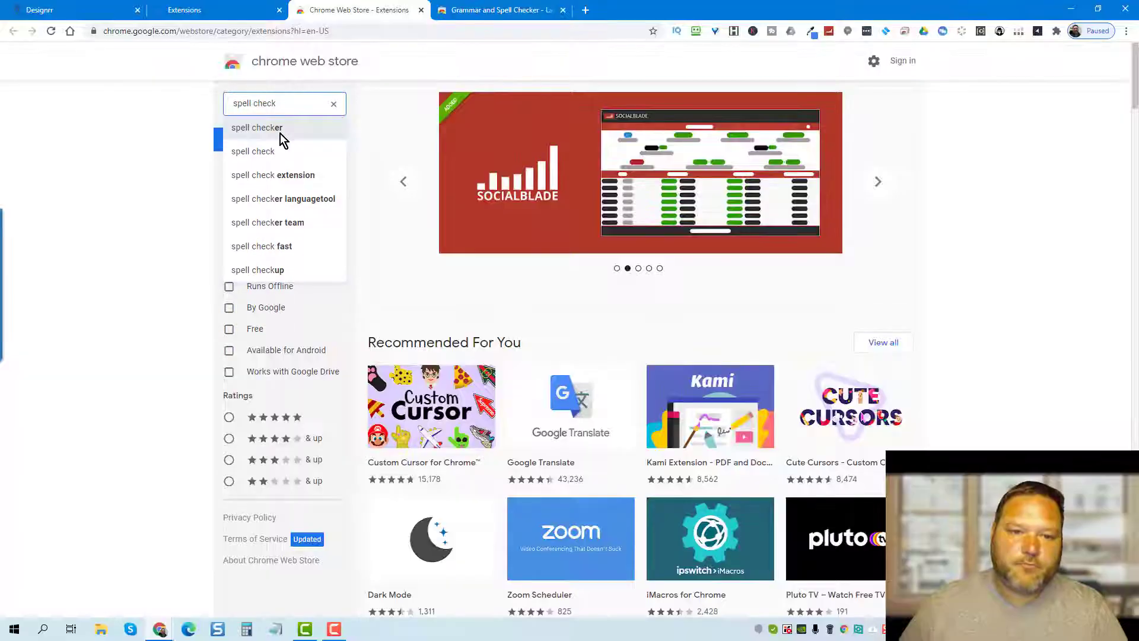
left_click(280, 134)
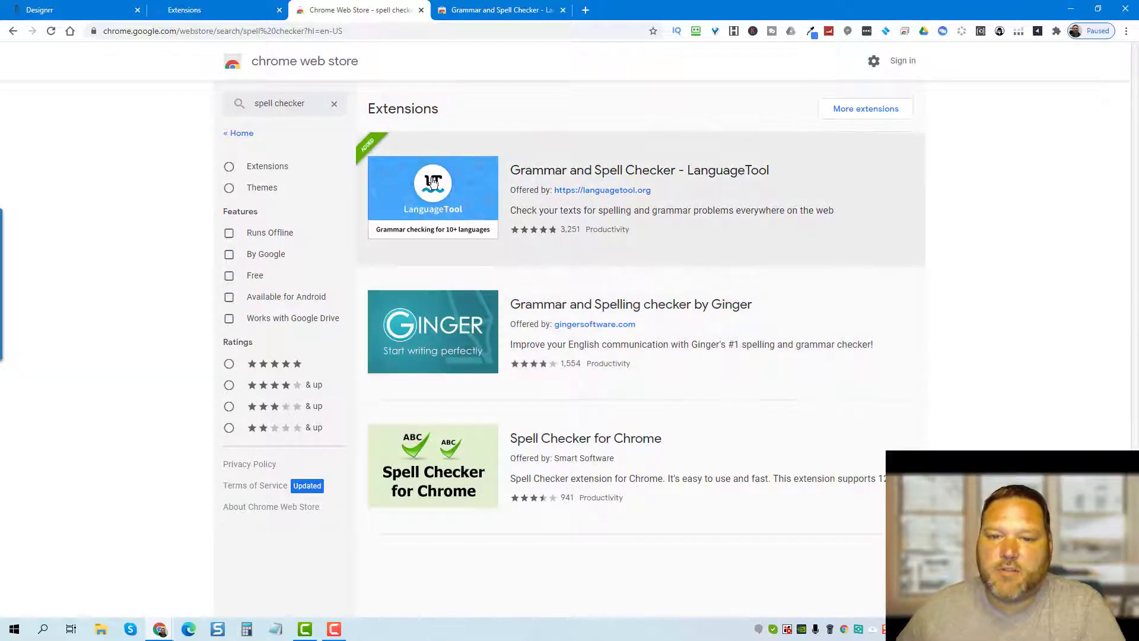
left_click(497, 11)
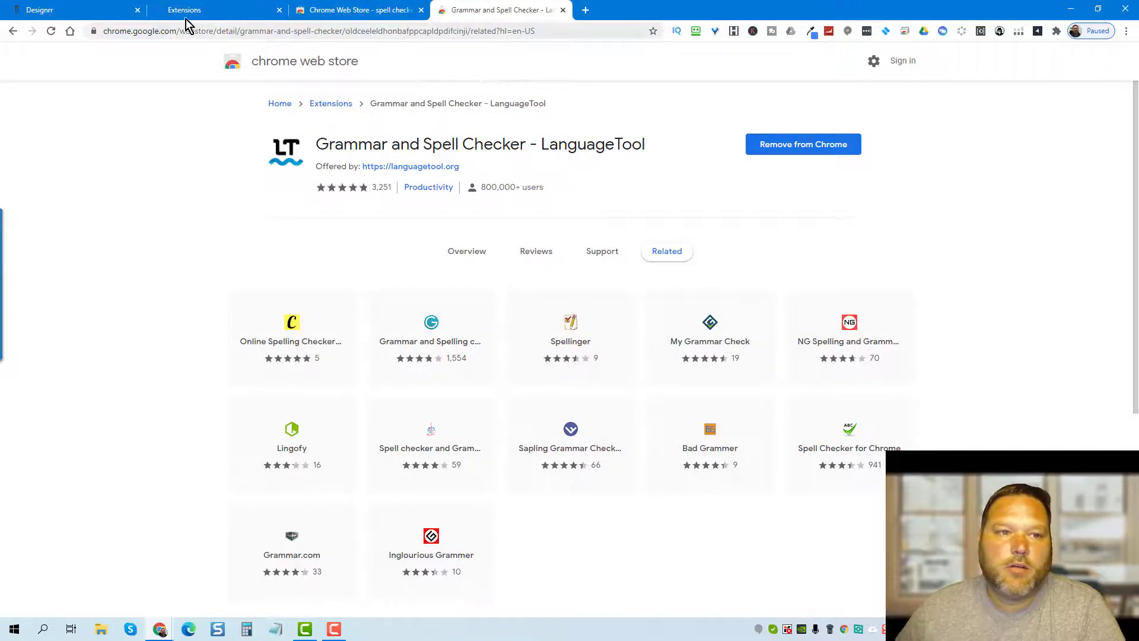
Return to the Influencers ebook and misspell "tool" as "tol" in the first paragraph under "Why does my show need a script?".
left_click(116, 10)
scroll(555, 261, "down", 4)
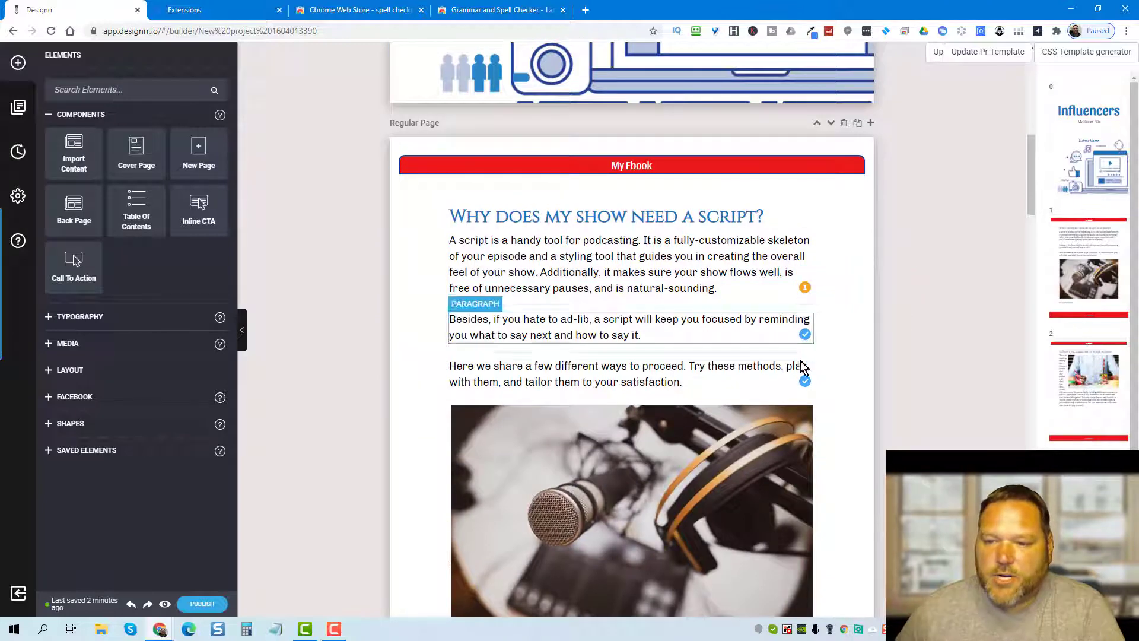
left_click(546, 332)
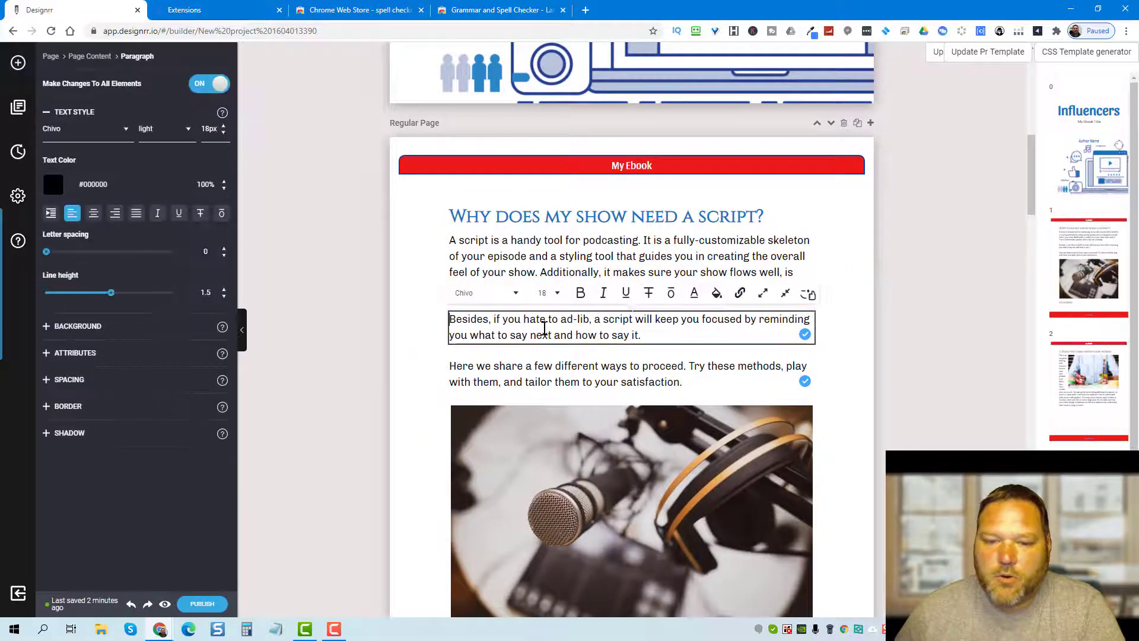
left_click(541, 254)
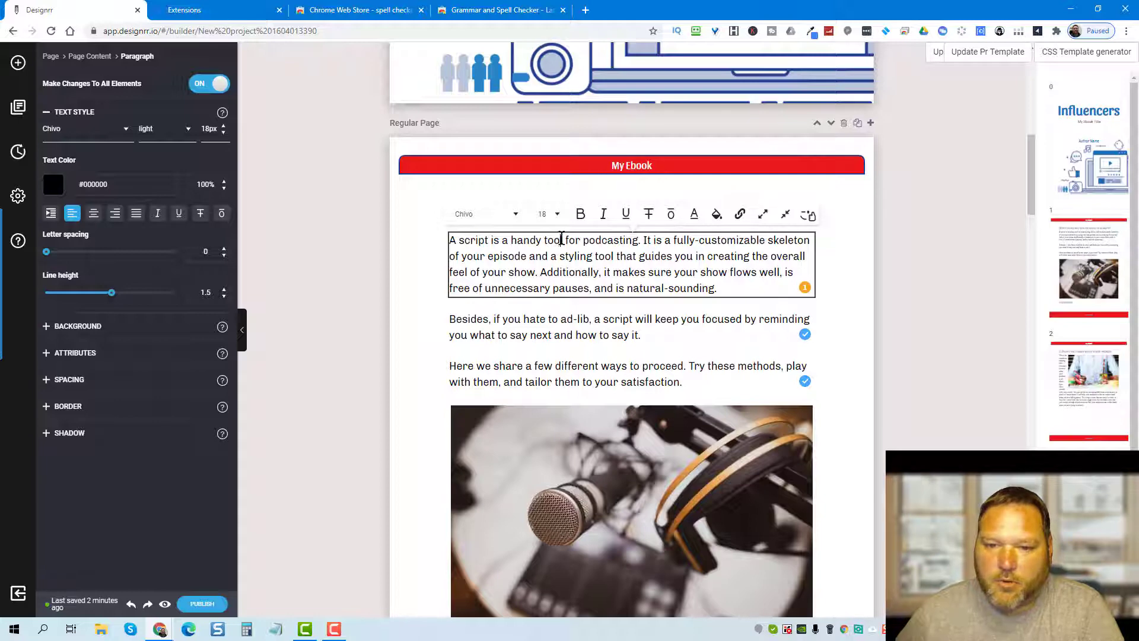
left_click(561, 239)
key("BackSpace")
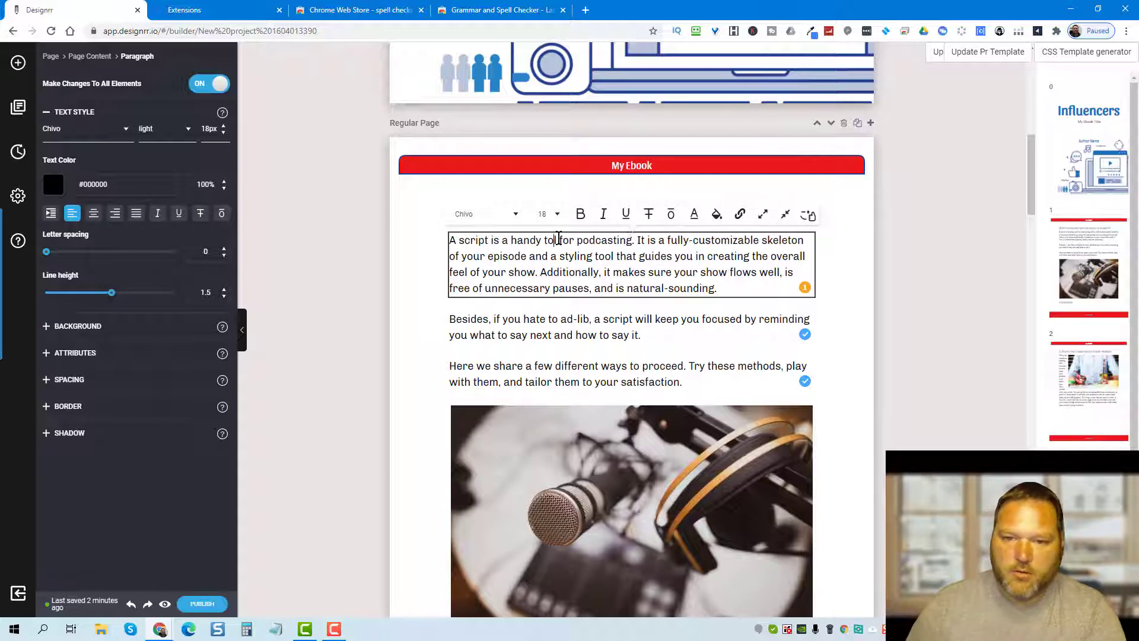
left_click(414, 300)
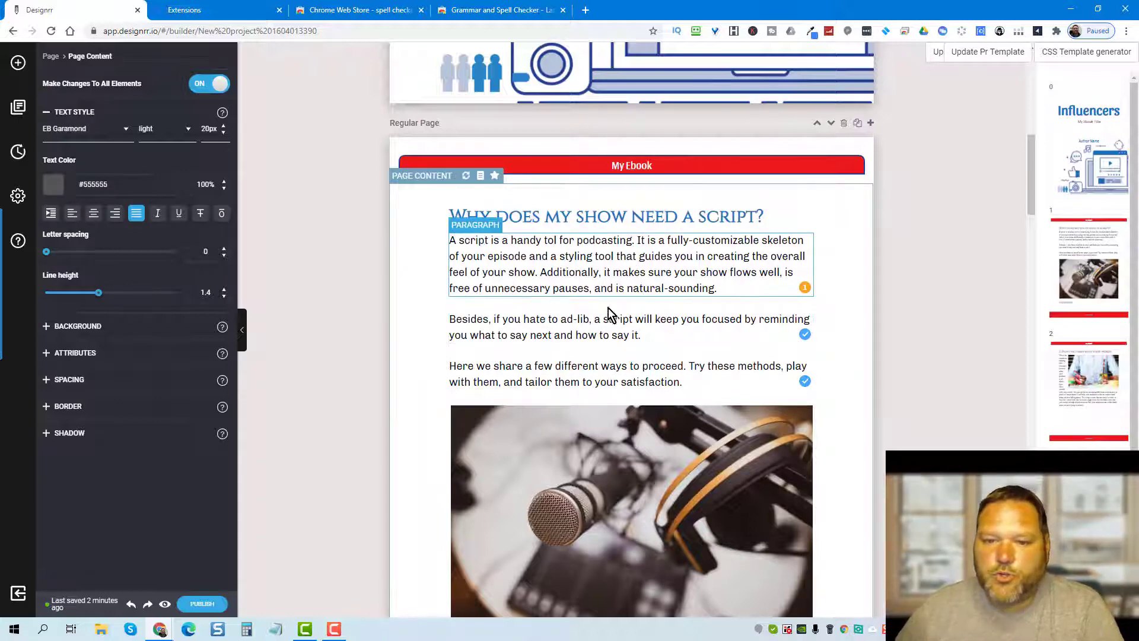
Select the text of the first paragraph and try to get a spelling correction for "tol".
left_click(572, 264)
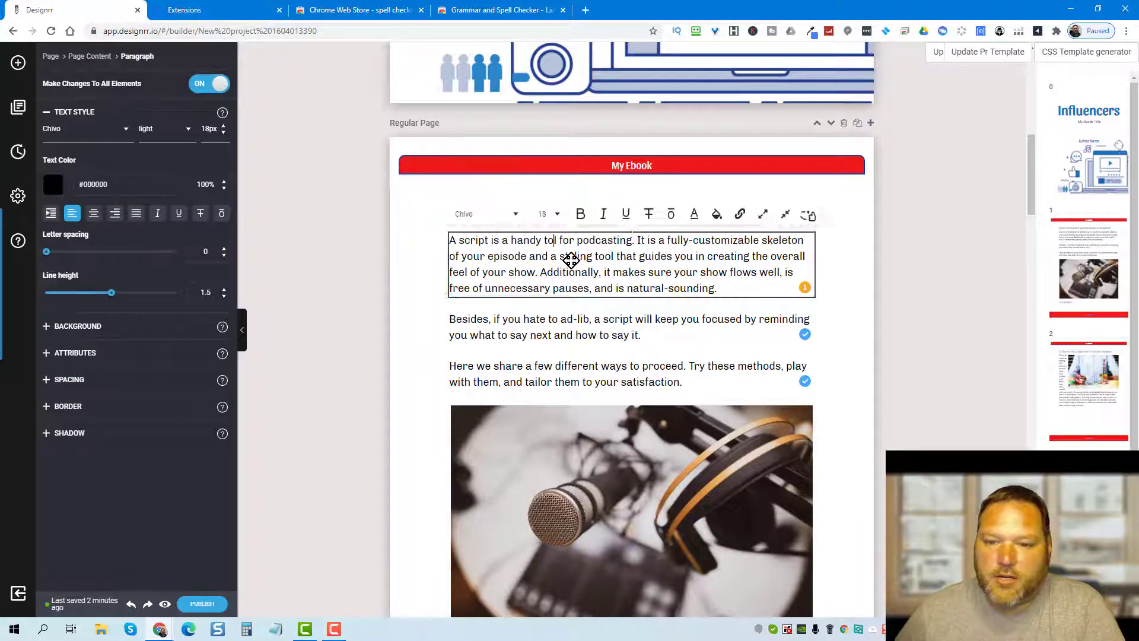
double_click(570, 261)
triple_click(570, 260)
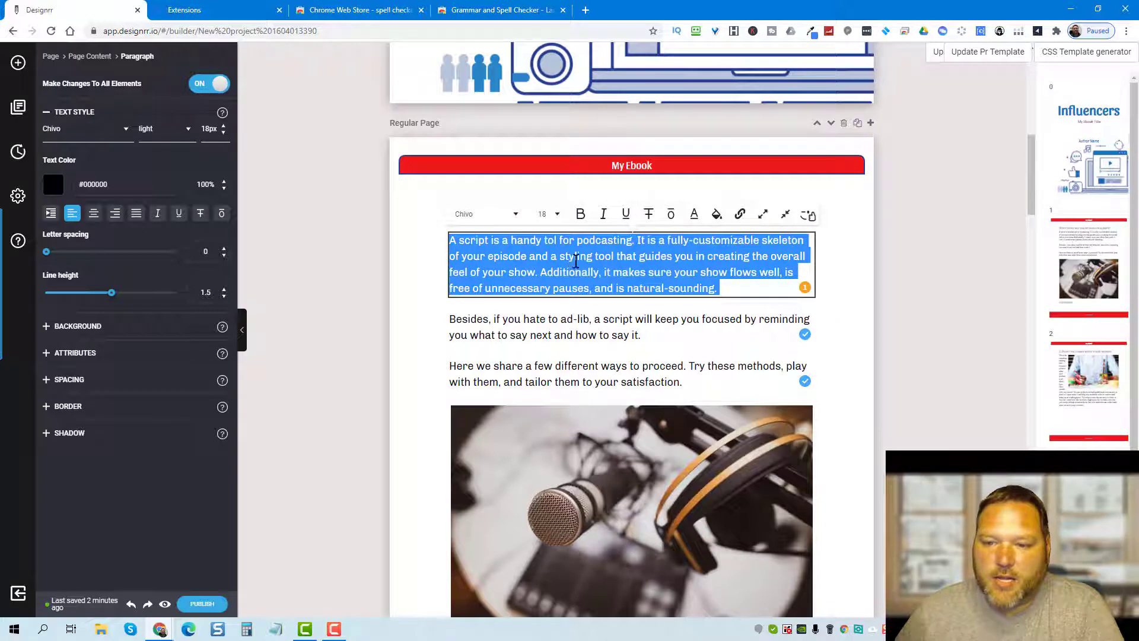
triple_click(633, 274)
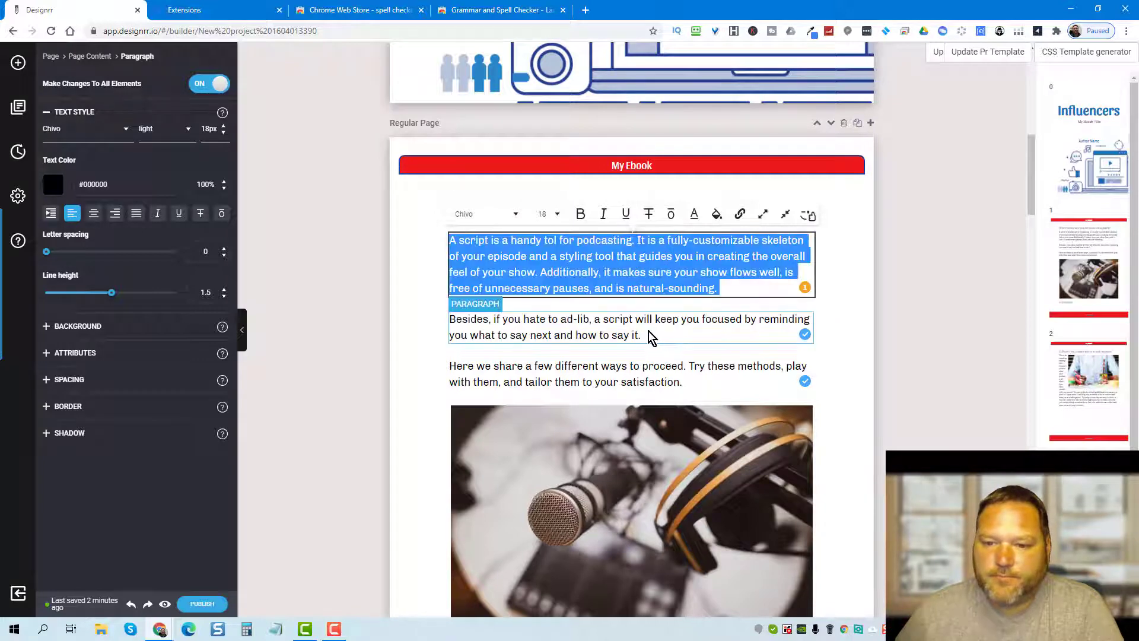
left_click(631, 274)
left_click(630, 271)
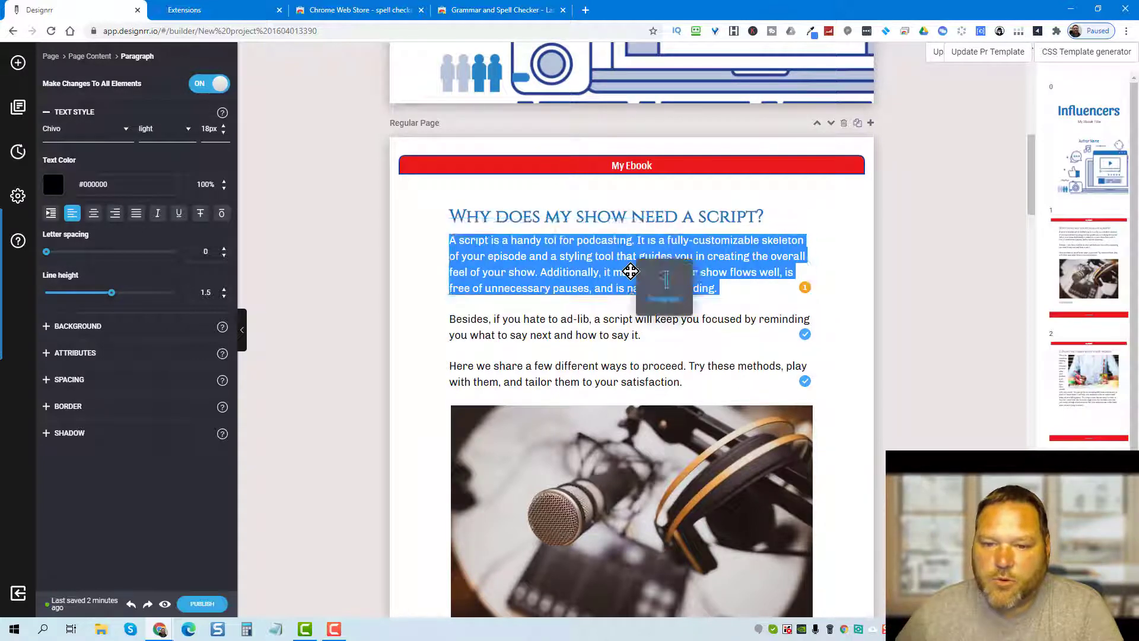
left_click(554, 241)
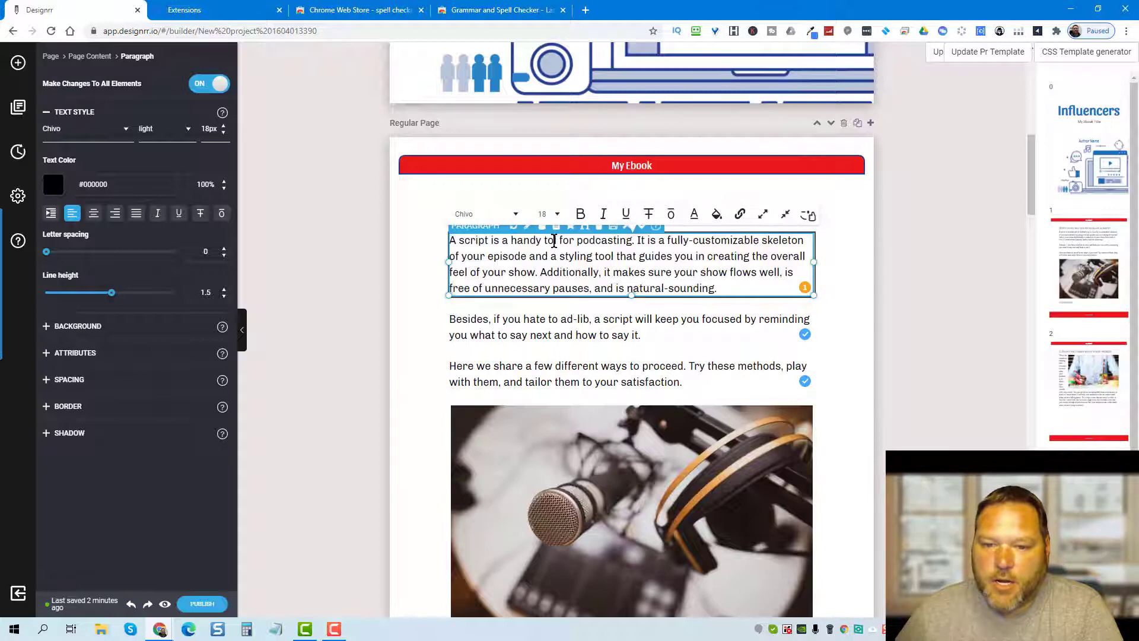
double_click(553, 240)
left_click(555, 242)
triple_click(556, 243)
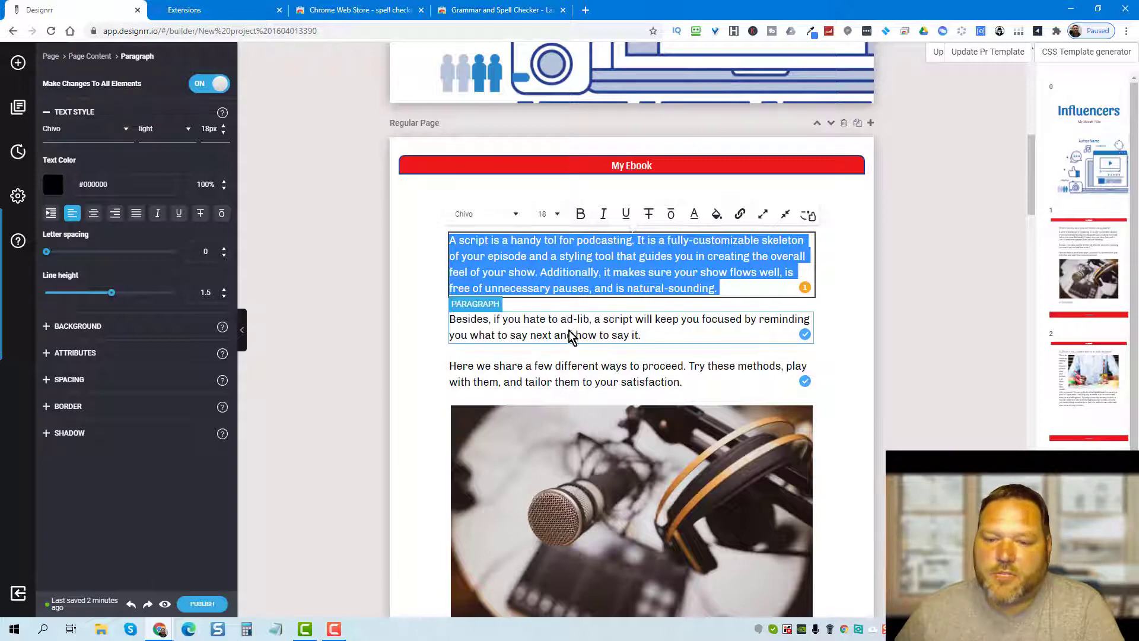
Misspell "hate" as "hatee" in the second paragraph, beginning "Besides".
left_click(551, 324)
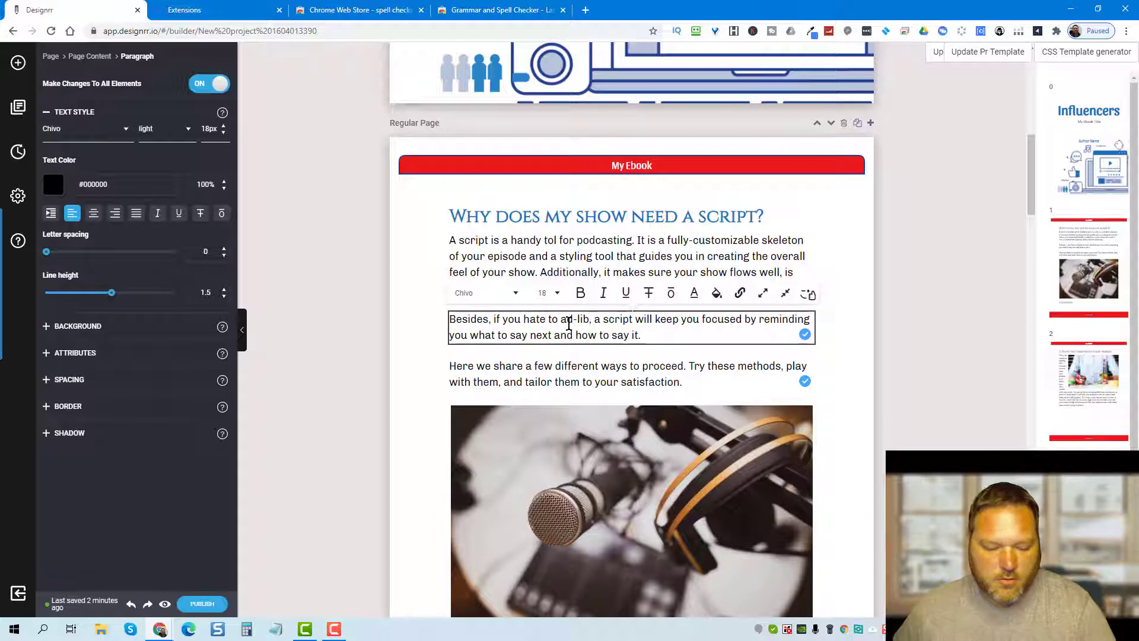
type("e")
left_click(432, 368)
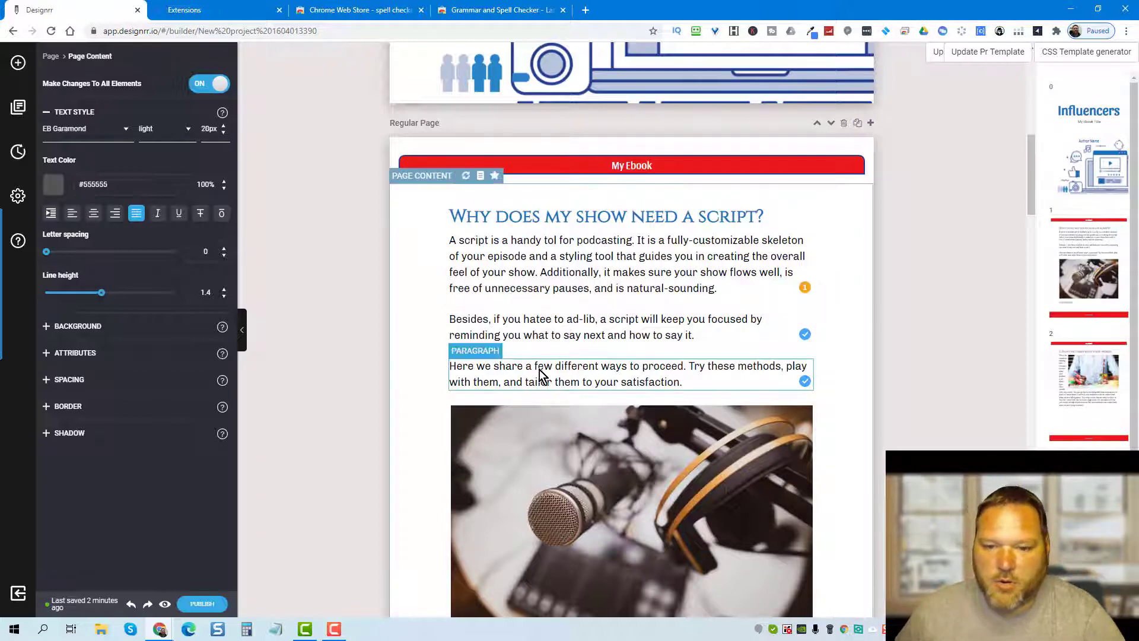
Try to get a spelling correction for "hatee" from the second paragraph's context options and its LanguageTool status marker.
left_click(649, 320)
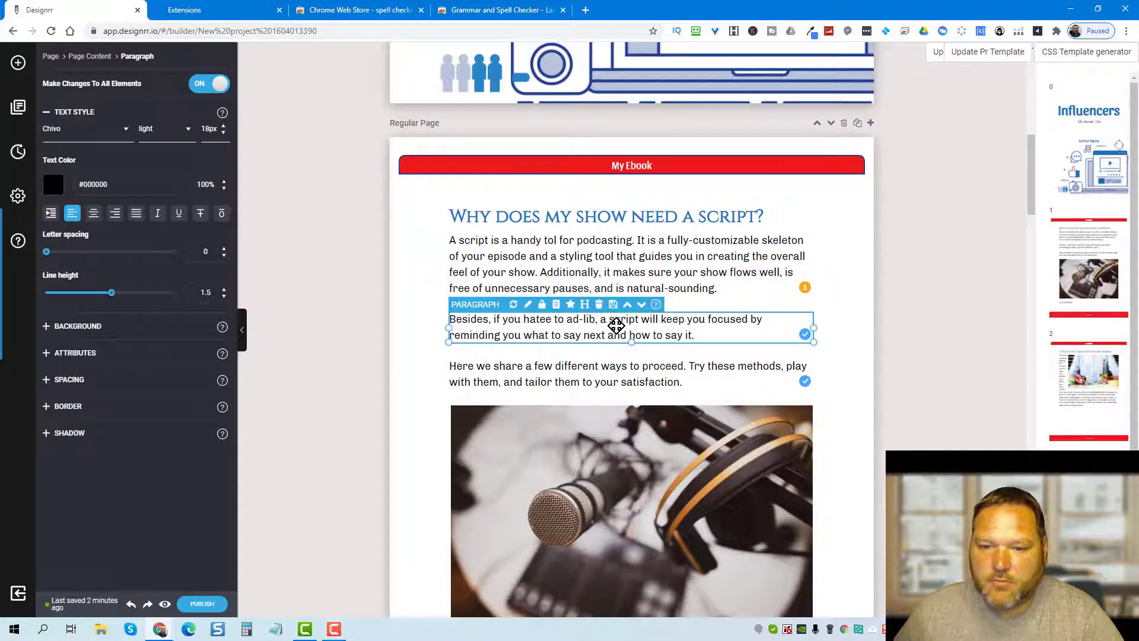
left_click(616, 325)
double_click(615, 325)
triple_click(615, 325)
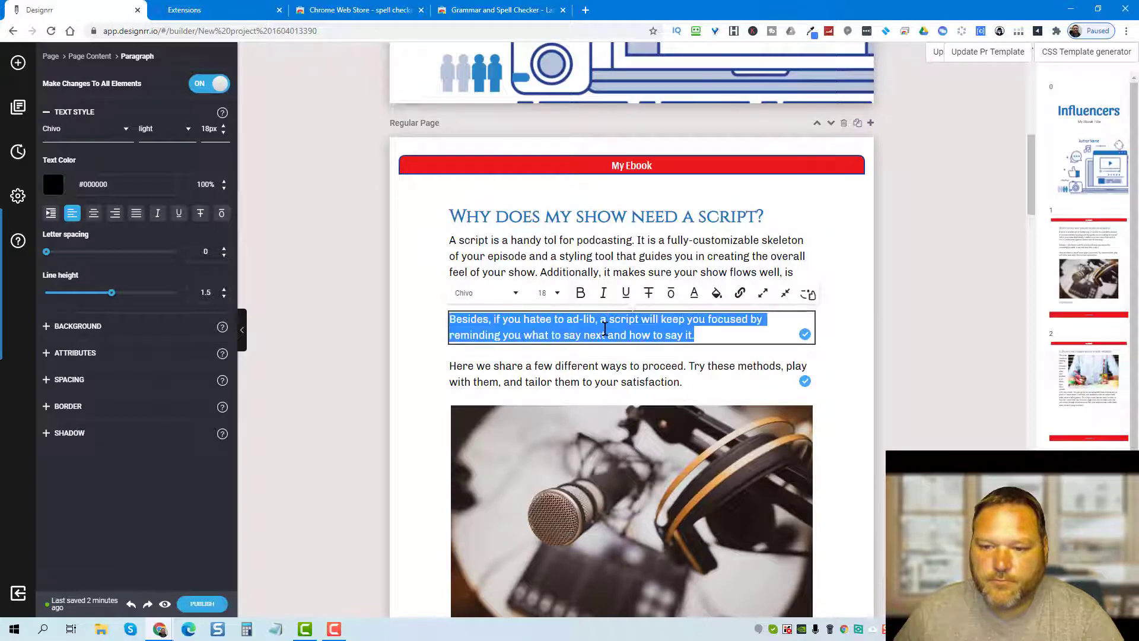
left_click(604, 329)
triple_click(604, 330)
right_click(543, 327)
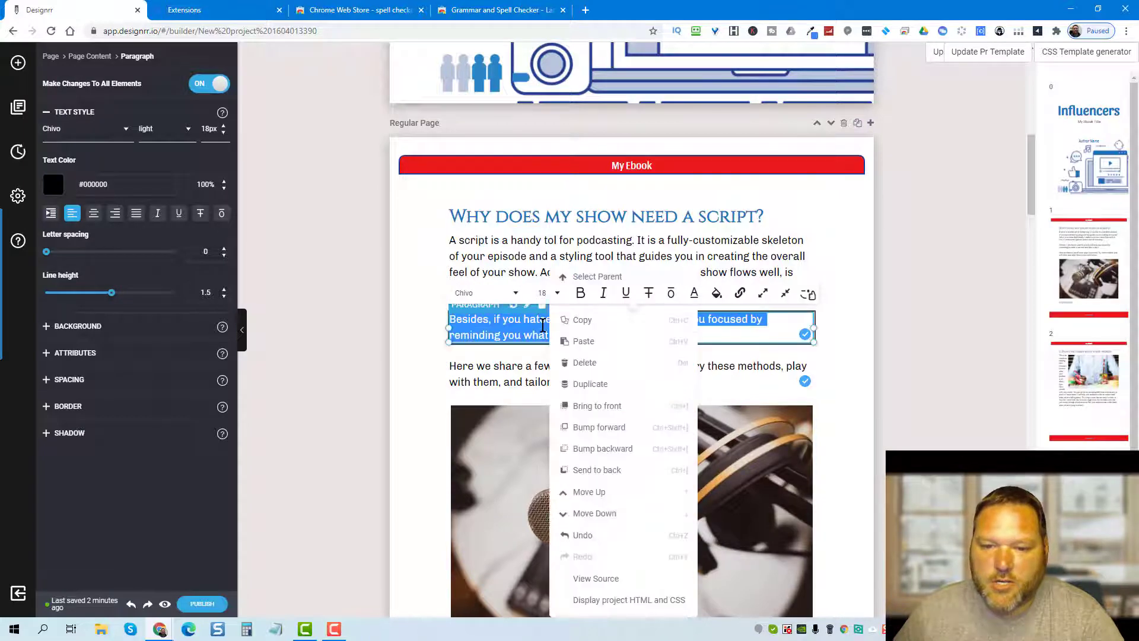
left_click(753, 336)
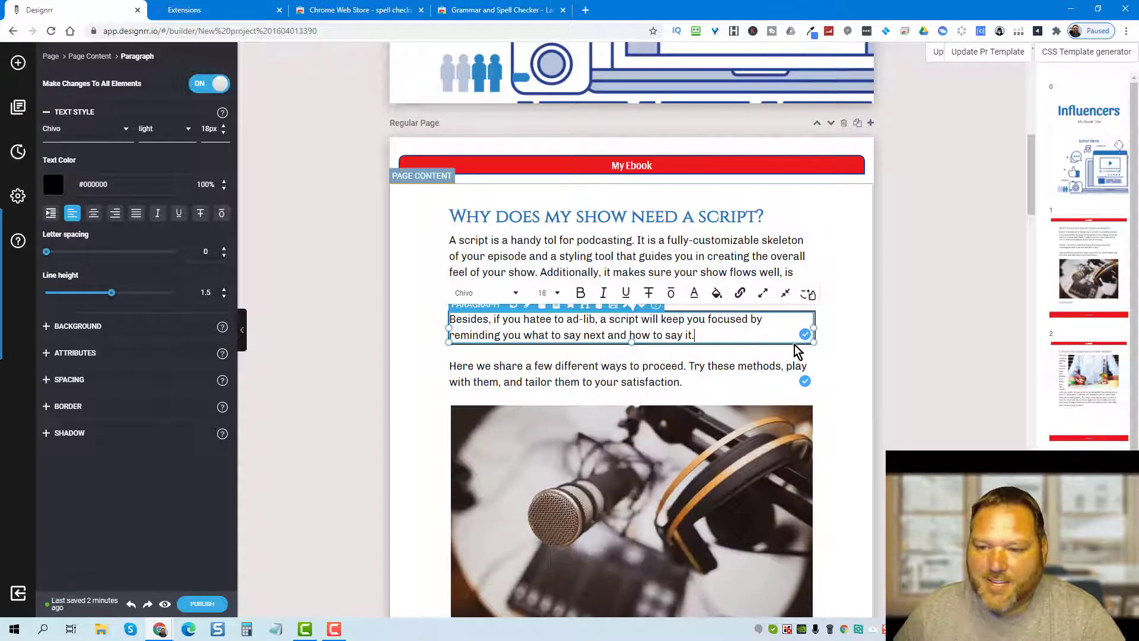
left_click(804, 338)
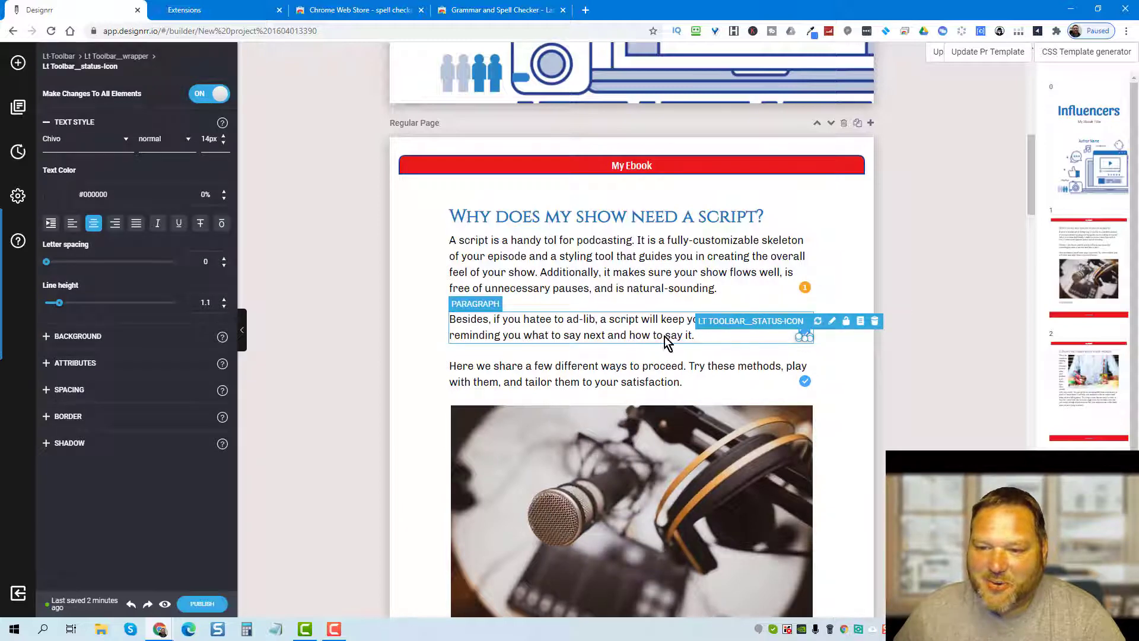
left_click(646, 329)
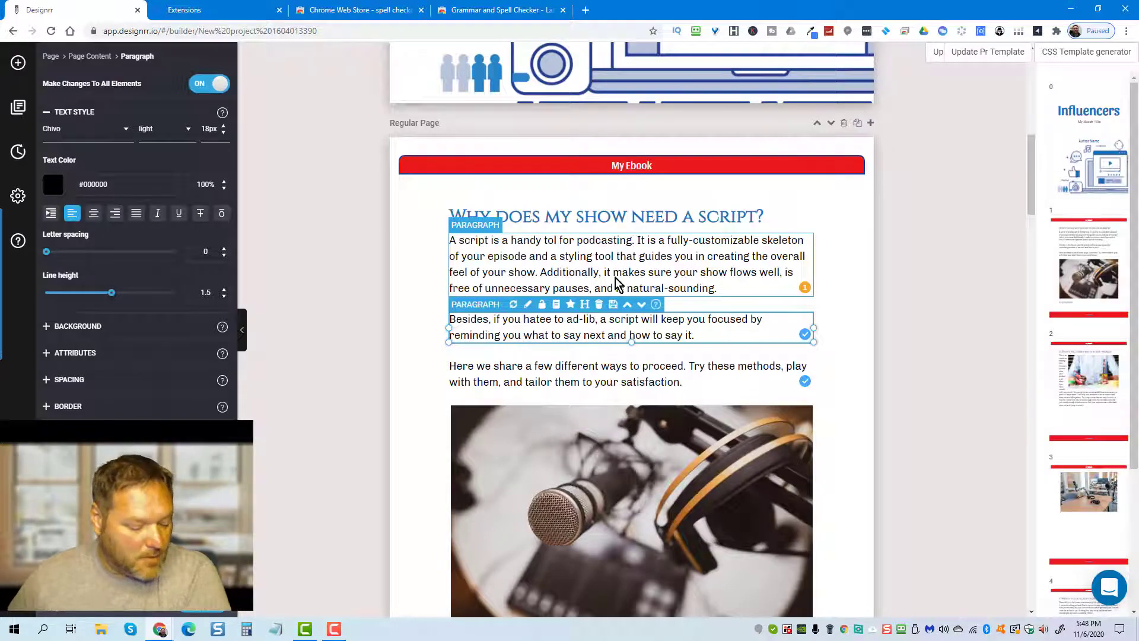
Insert a new page break between the "1. Write your script for speaking" paragraph and the heading "2. Keep it concise".
scroll(558, 300, "down", 5)
scroll(522, 306, "down", 6)
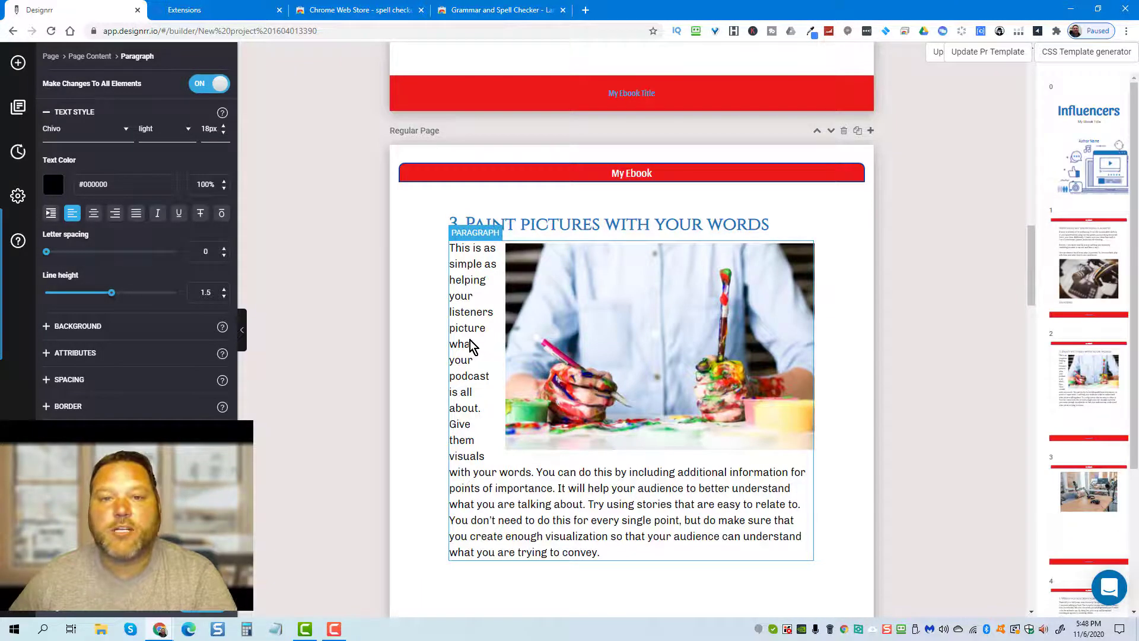
scroll(502, 329, "down", 10)
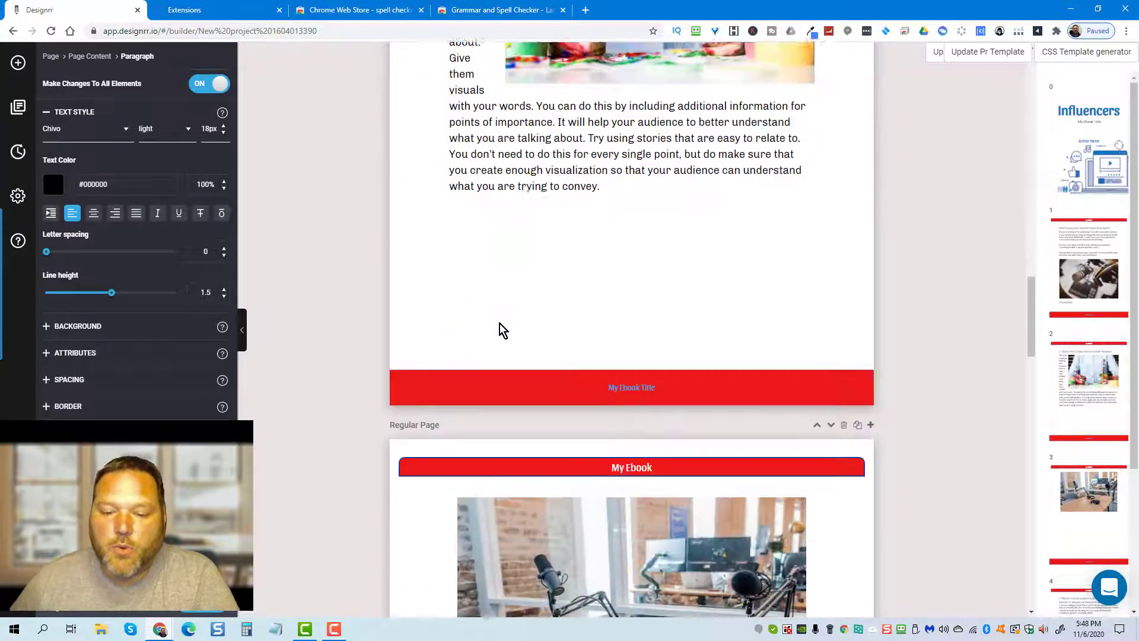
scroll(502, 329, "up", 10)
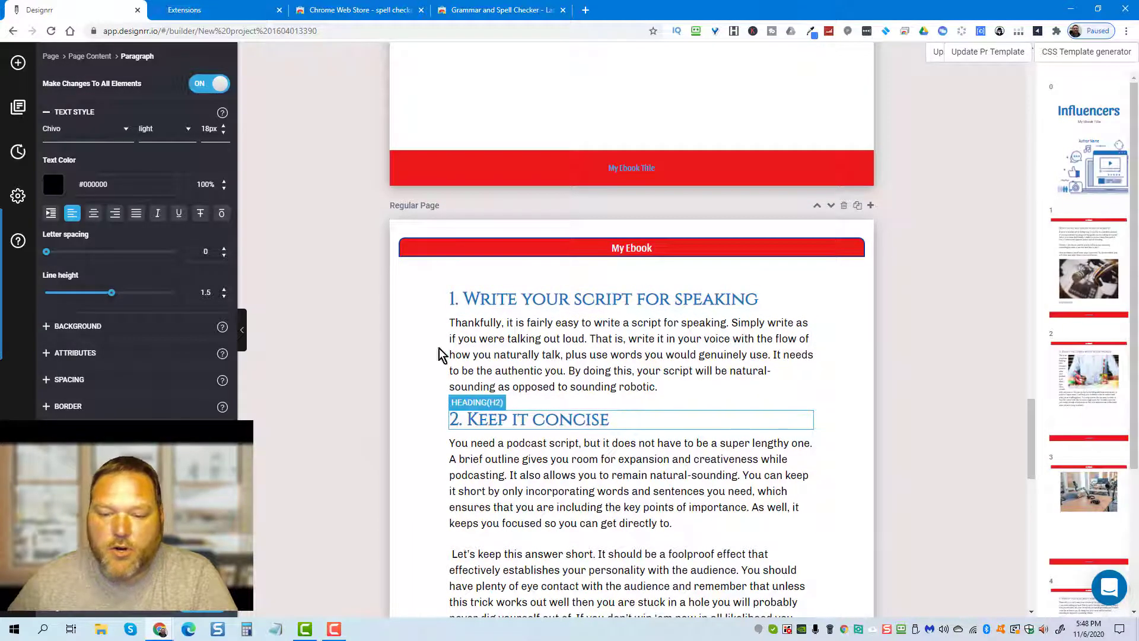
left_click(19, 64)
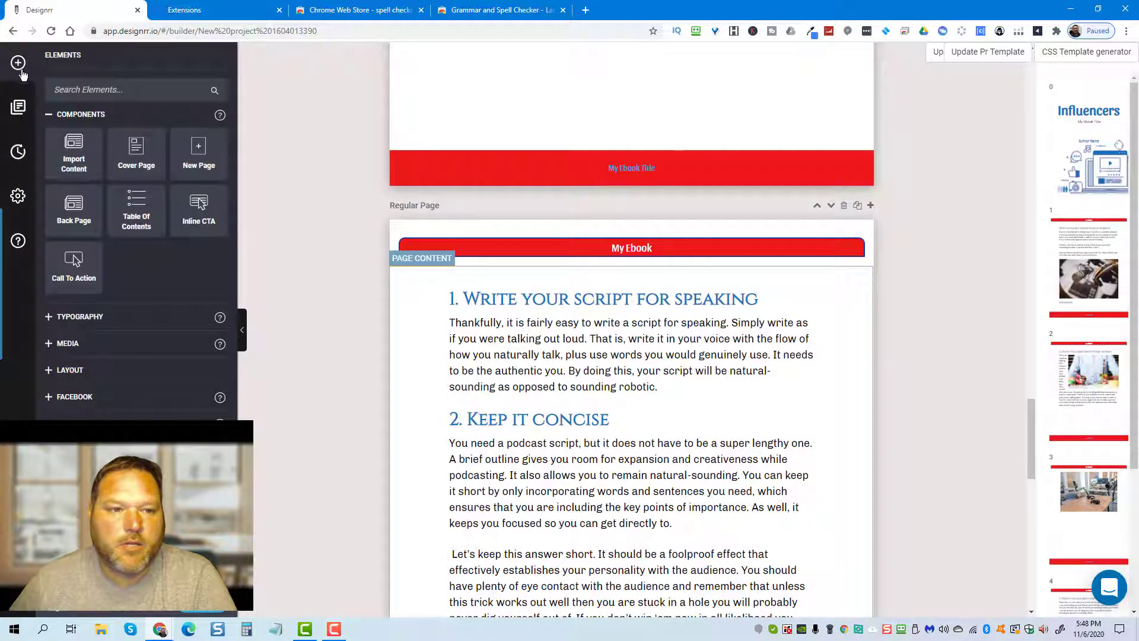
left_click_drag(190, 165, 503, 394)
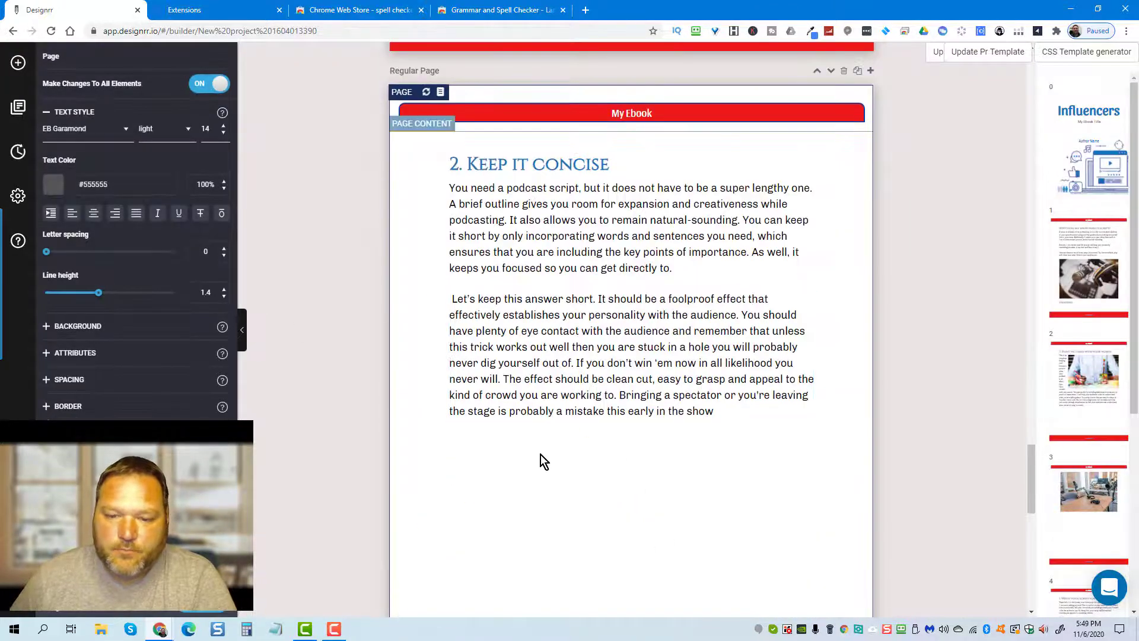
scroll(583, 328, "down", 6)
scroll(583, 325, "up", 16)
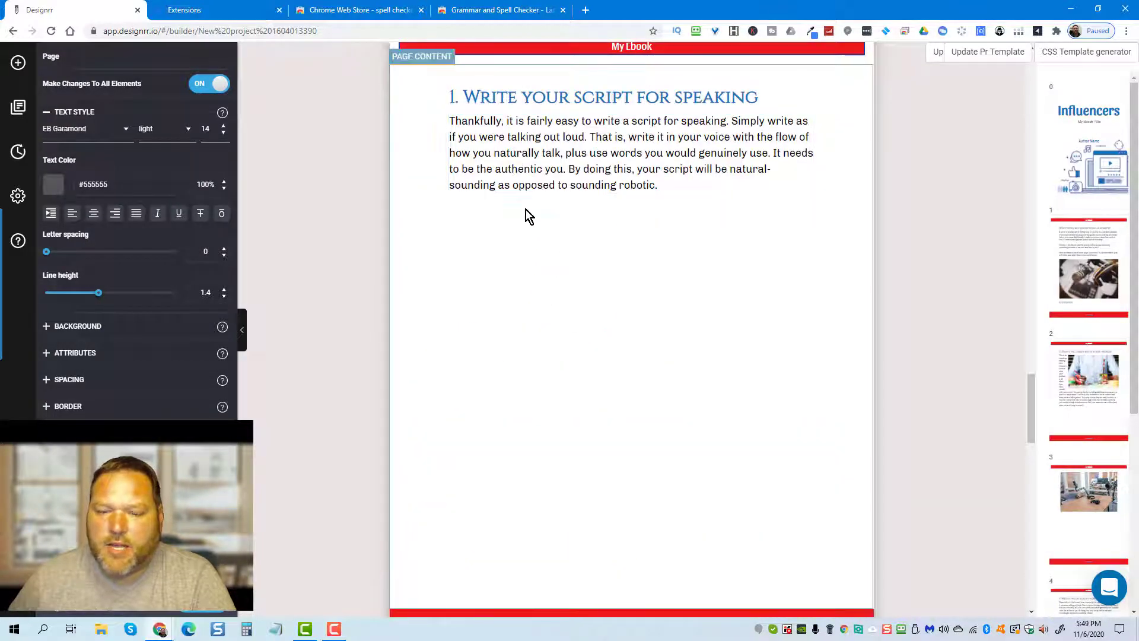
Examine how the content is laid out after the page break, from "1. Write your script for speaking" through the back page.
scroll(528, 272, "down", 3)
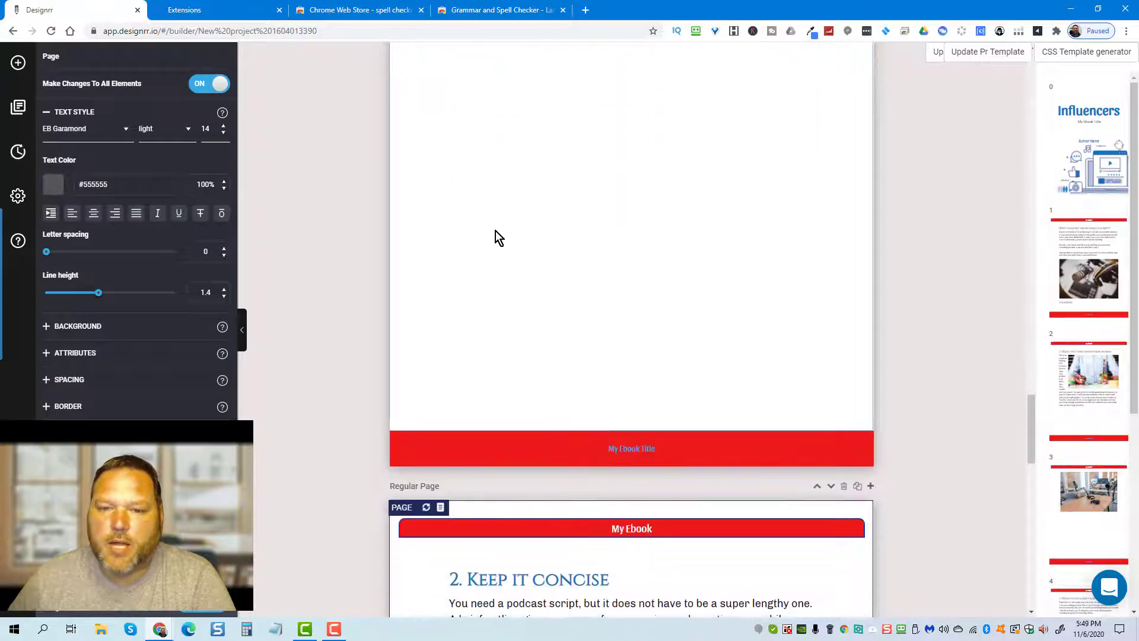
scroll(517, 280, "up", 5)
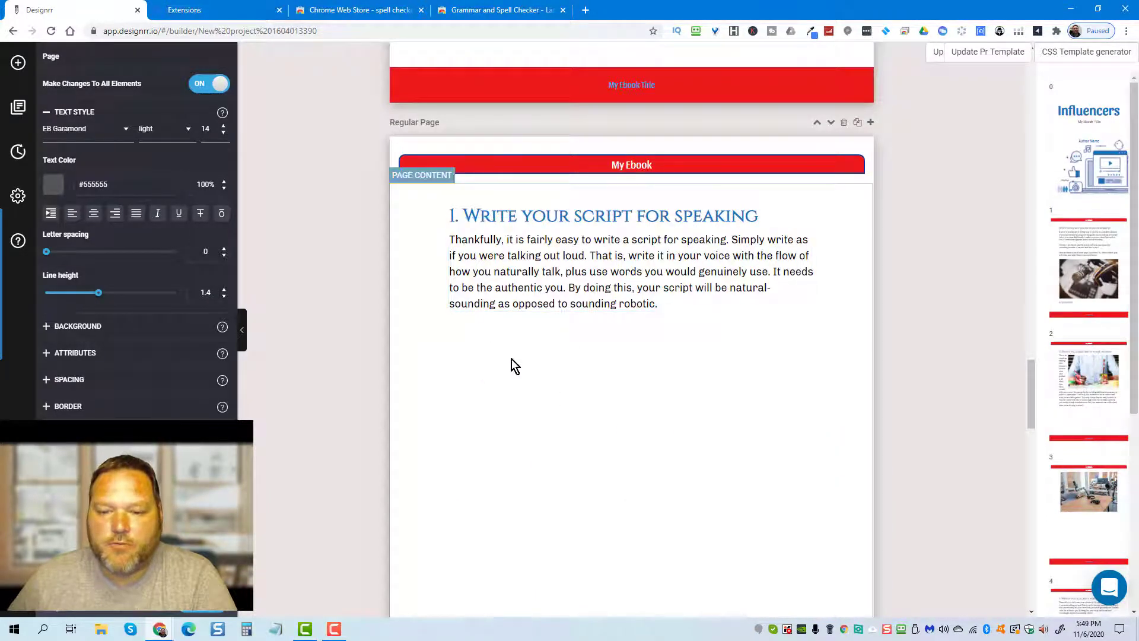
scroll(504, 418, "down", 2)
scroll(510, 425, "down", 10)
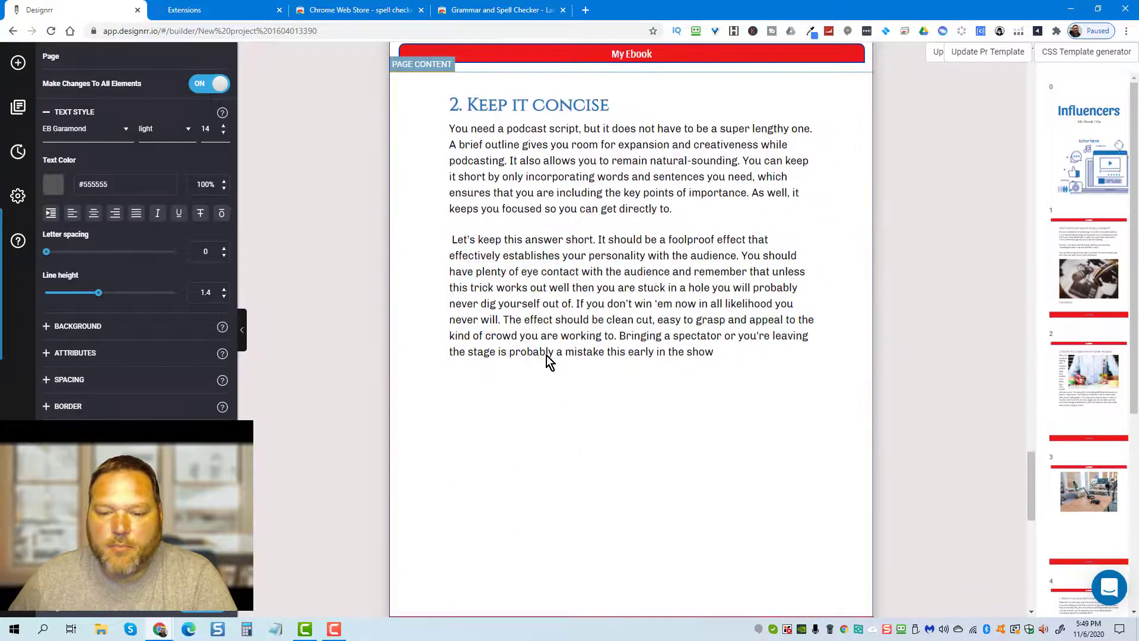
scroll(575, 436, "down", 7)
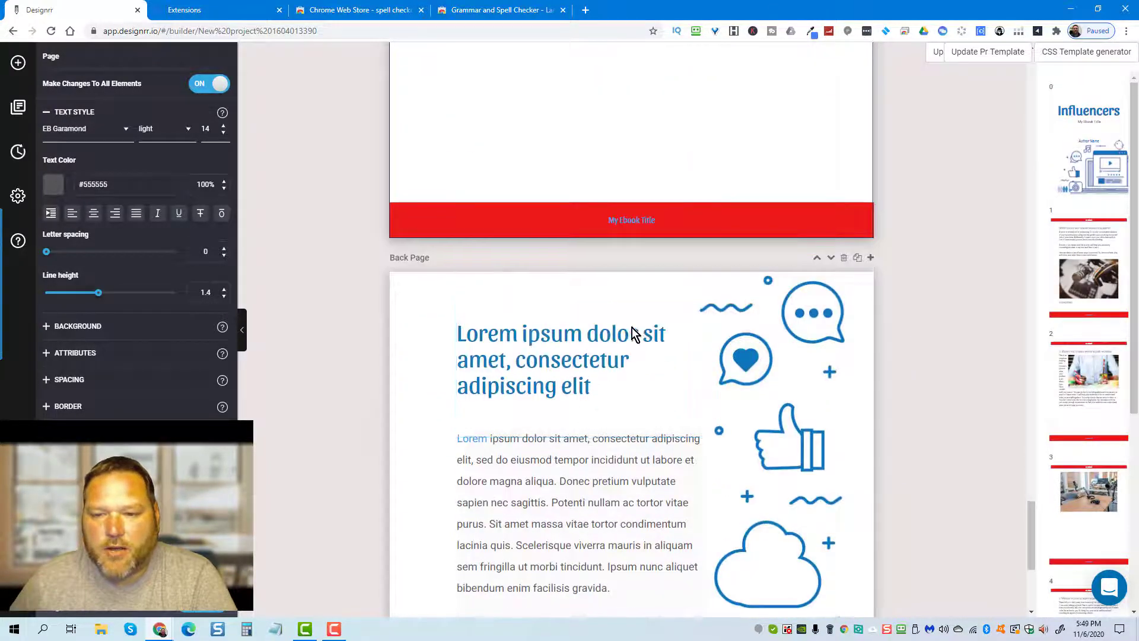
scroll(614, 336, "up", 8)
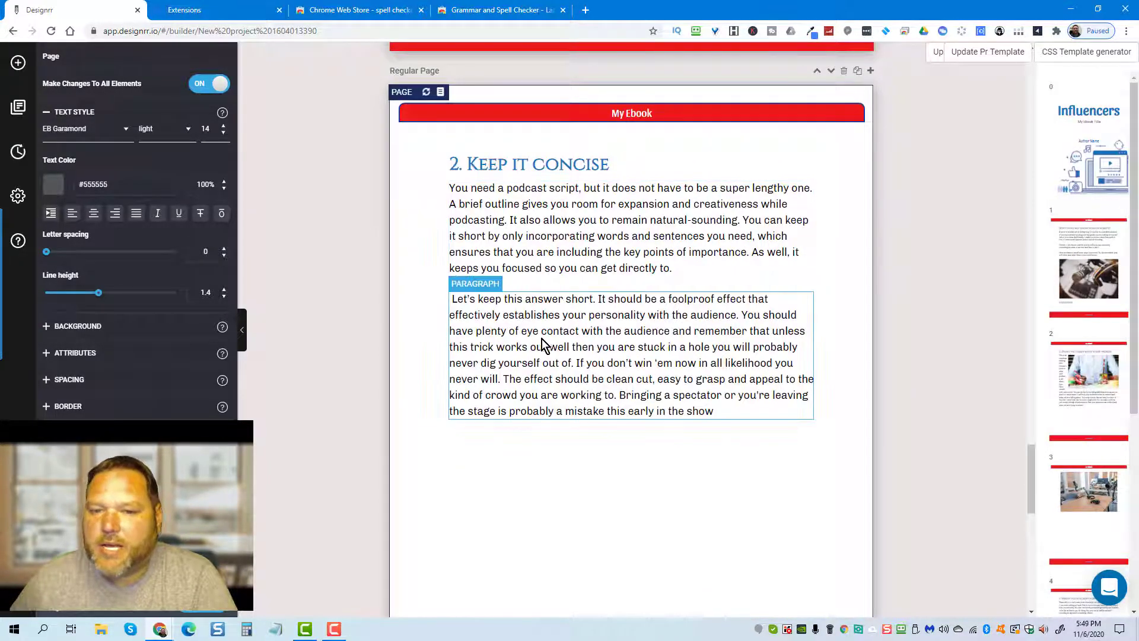
scroll(533, 346, "up", 9)
scroll(507, 313, "down", 6)
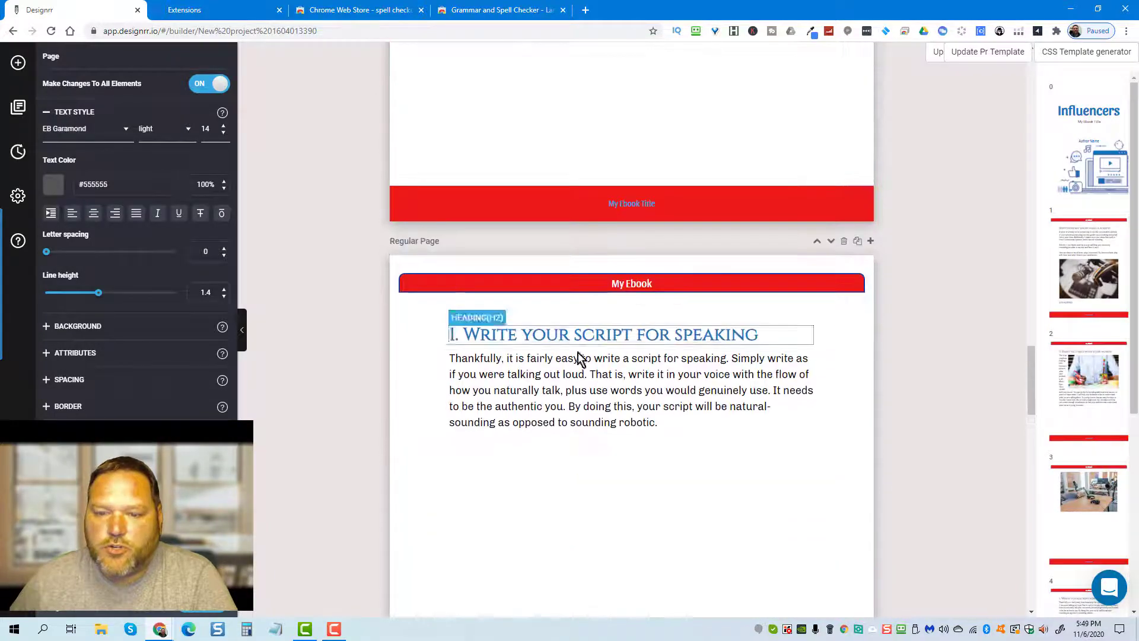
scroll(550, 395, "down", 12)
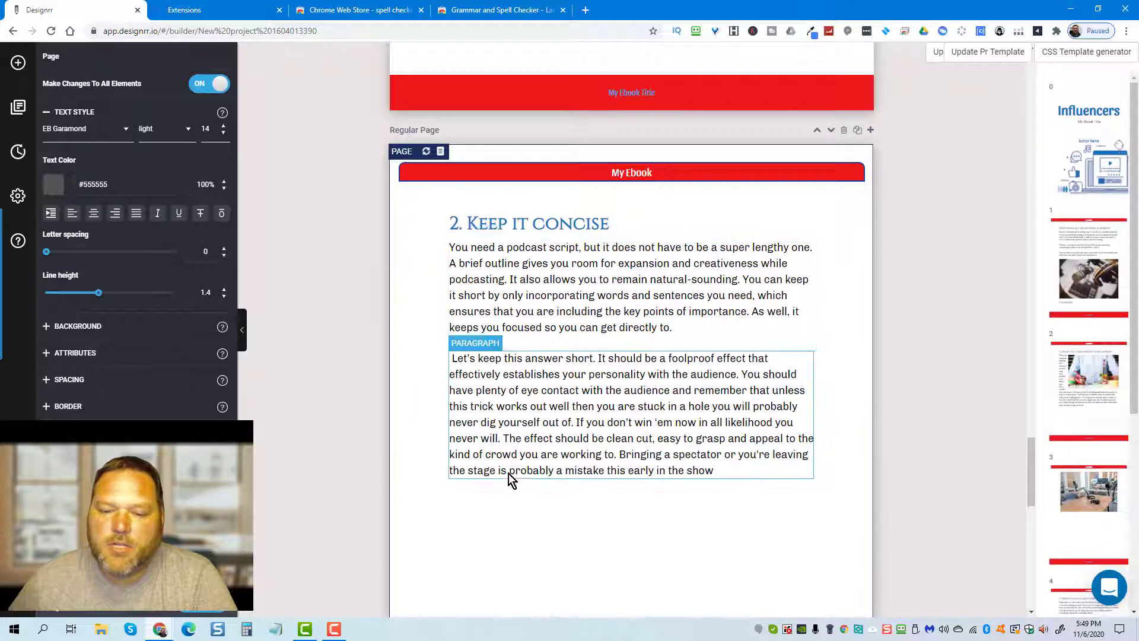
scroll(507, 320, "up", 4)
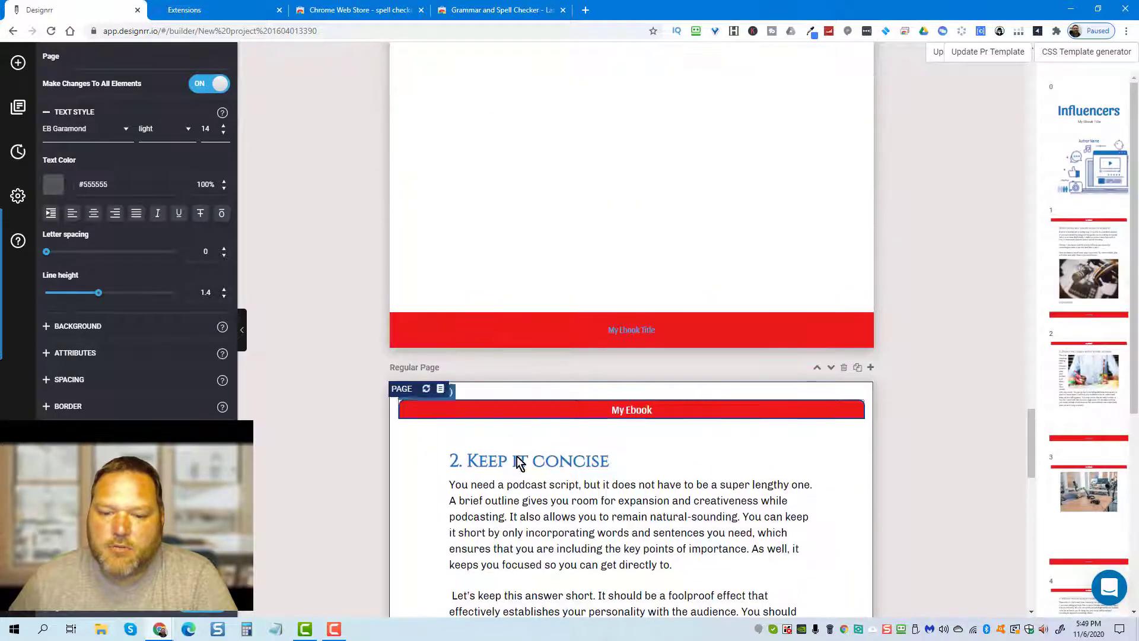
scroll(497, 200, "up", 2)
scroll(501, 200, "up", 6)
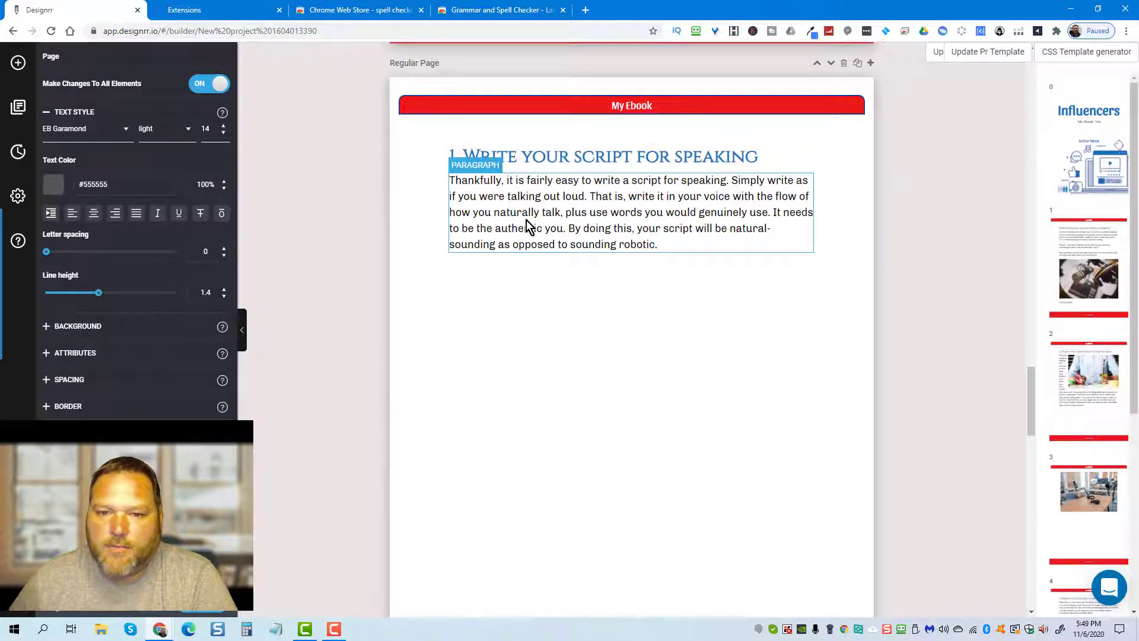
Move the heading "2. Keep it concise" up onto the previous page, directly below the "1. Write your script for speaking" paragraph.
left_click(525, 223)
scroll(534, 325, "down", 8)
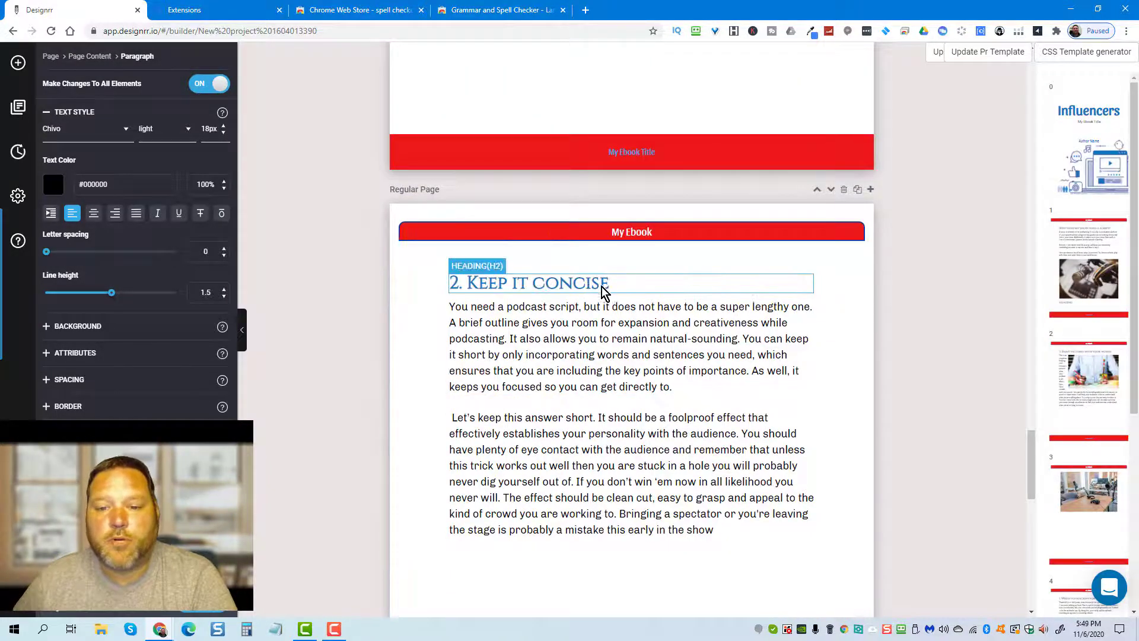
left_click(551, 283)
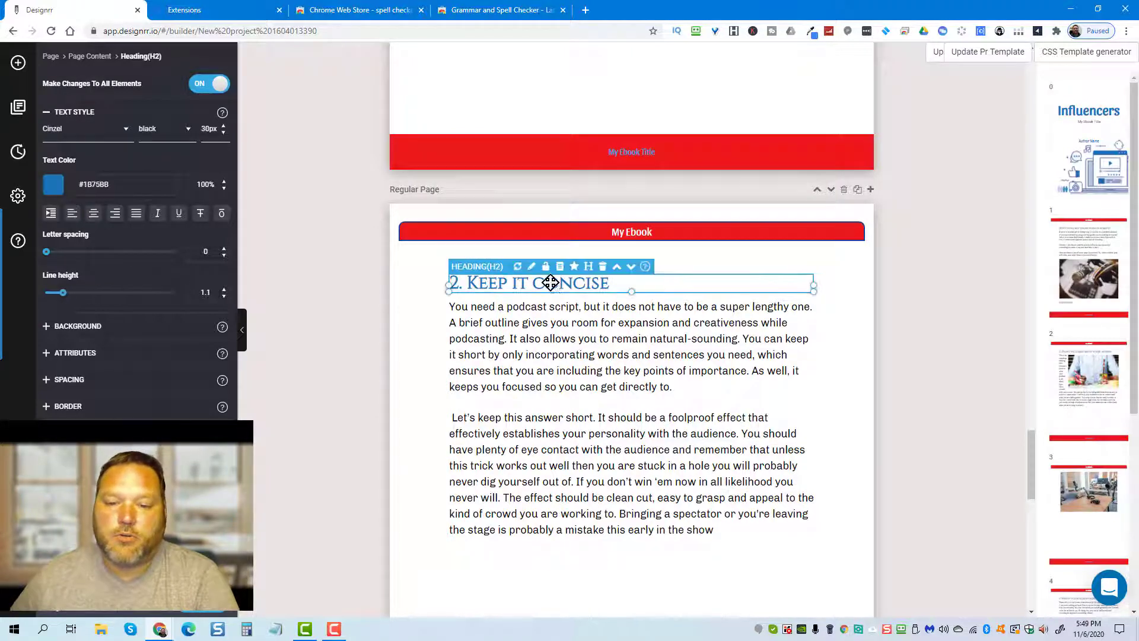
left_click(617, 266)
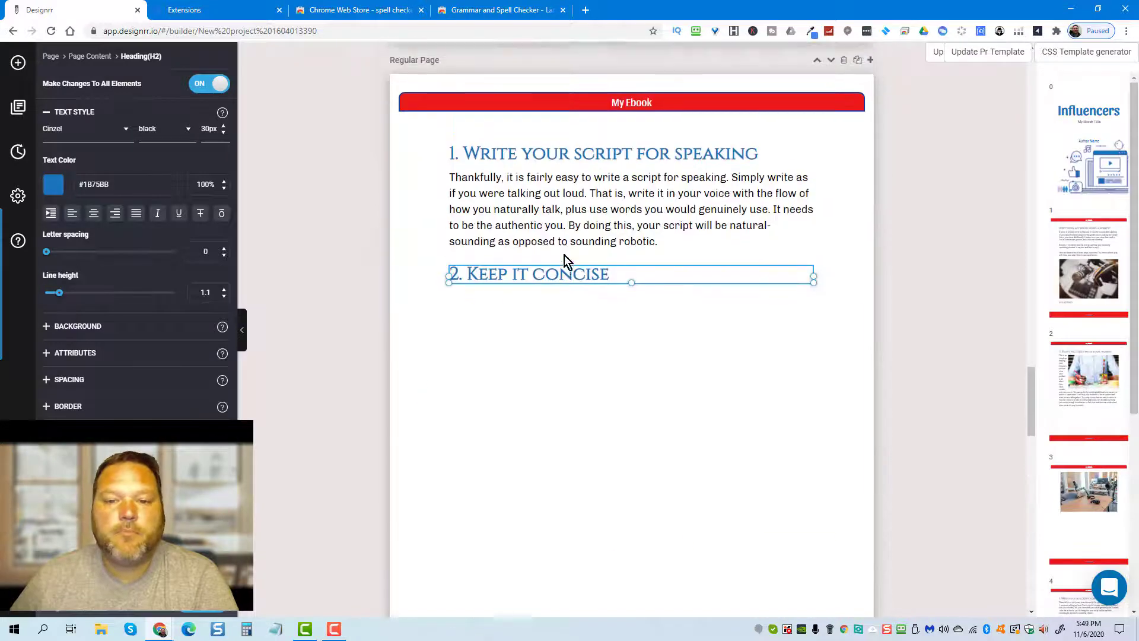
left_click(483, 279)
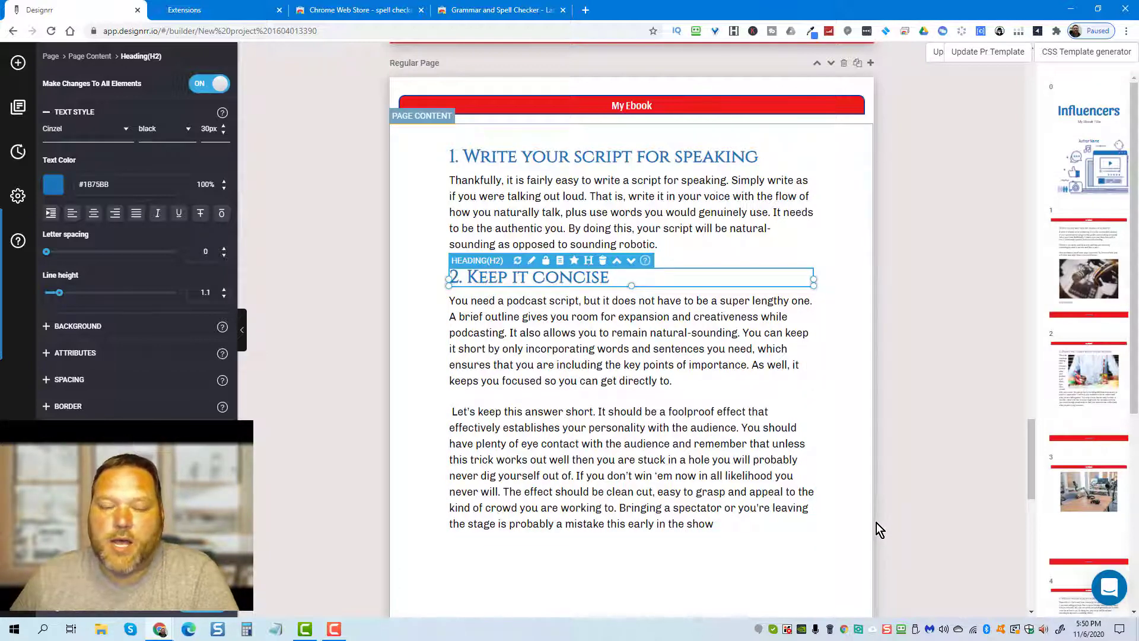
View the help resources, including the Designrr help center, and check the support chat's new-message form without sending anything.
left_click(15, 243)
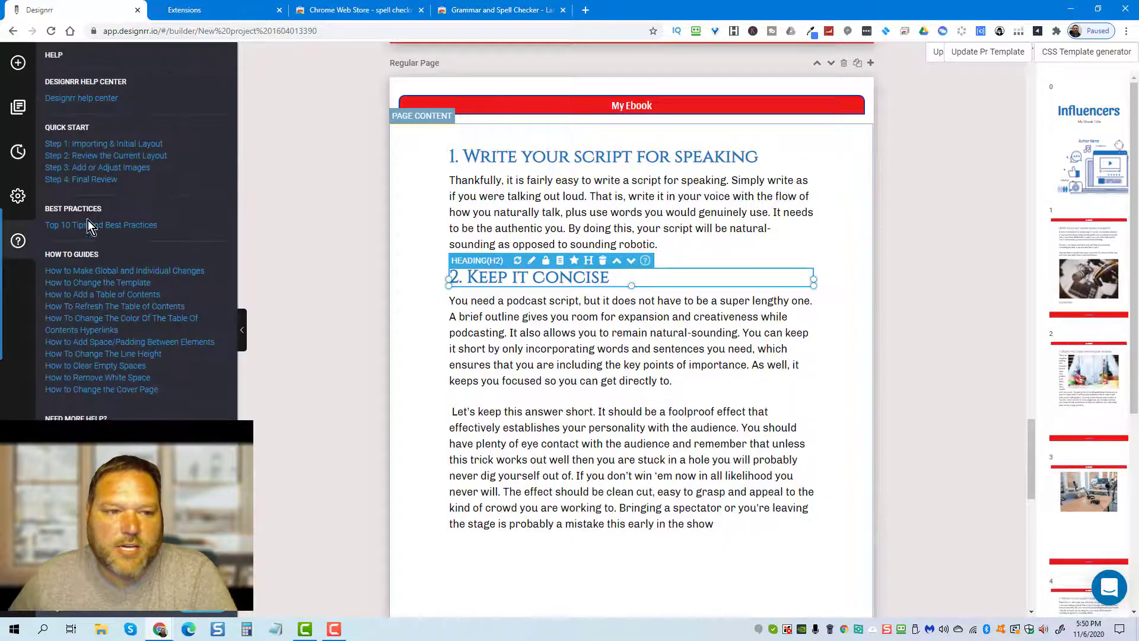
left_click(86, 99)
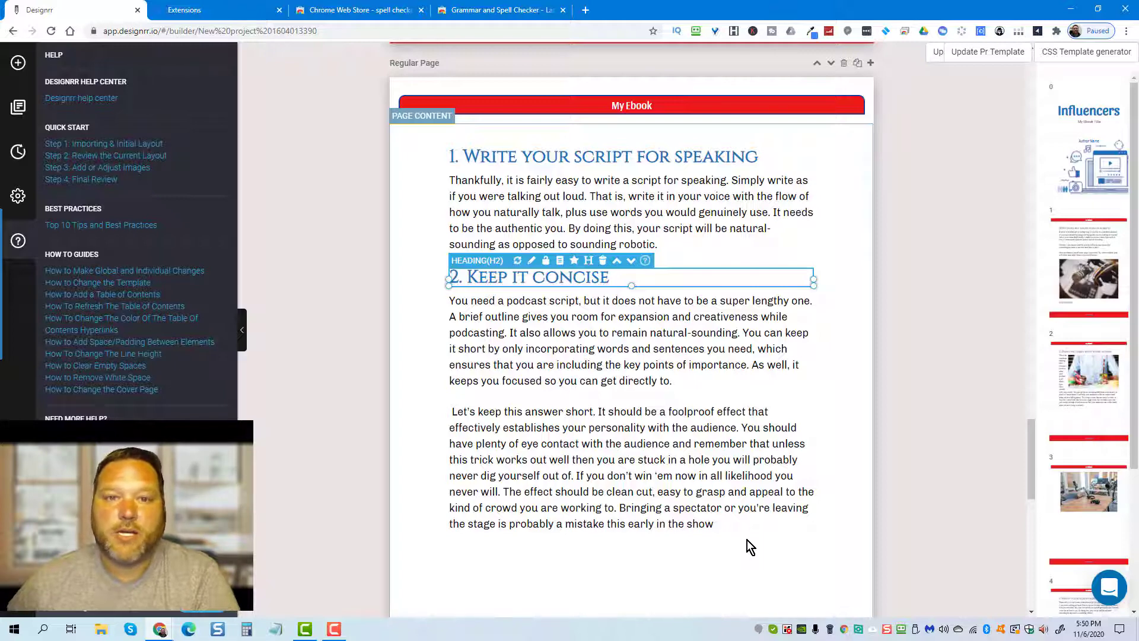
left_click(1118, 592)
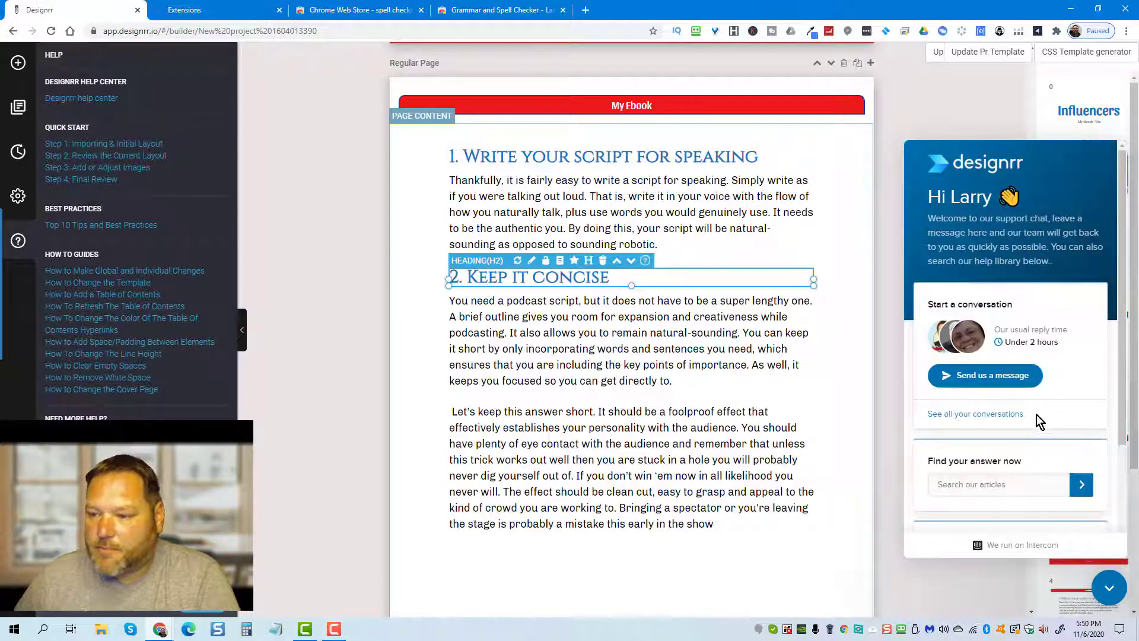
left_click(981, 376)
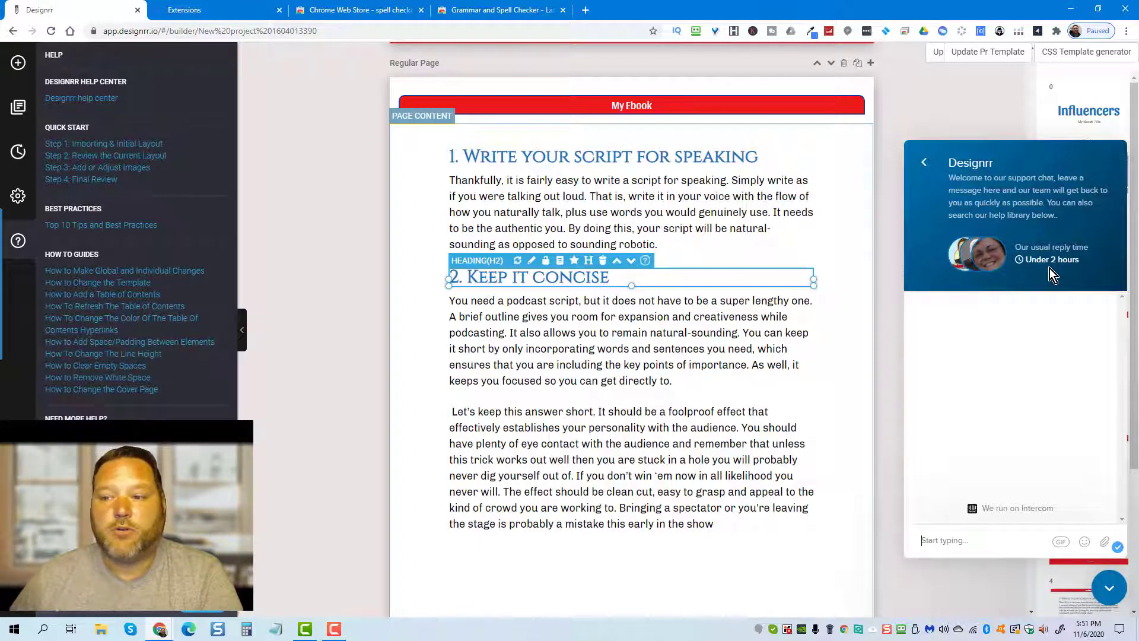
left_click(936, 152)
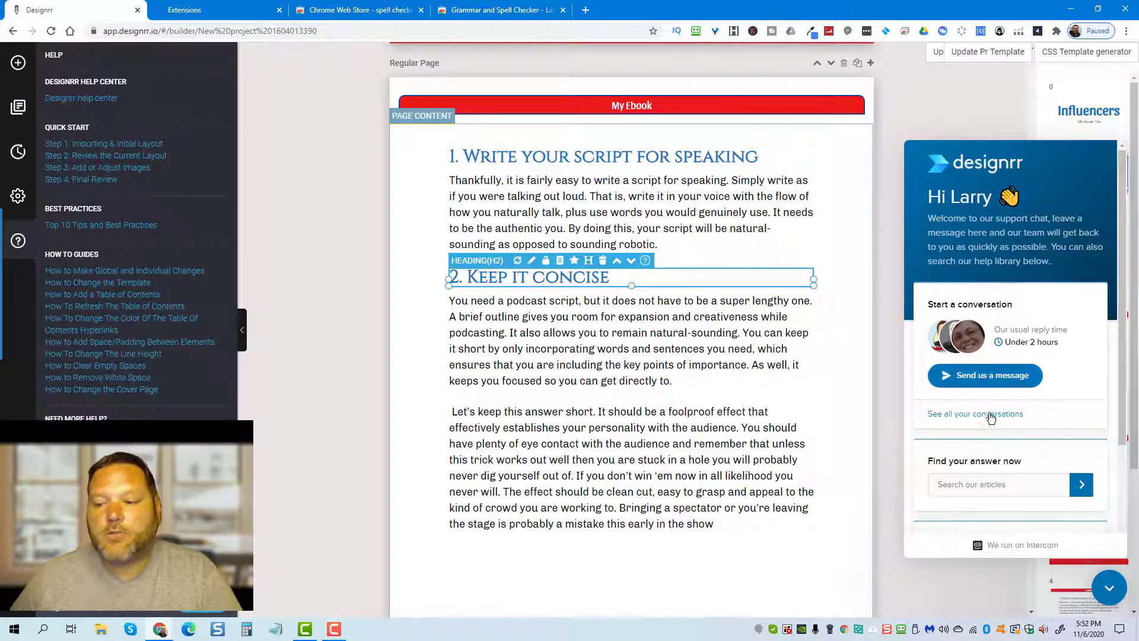
Browse the list of past support conversations, open the most recent one and return to the list.
left_click(958, 415)
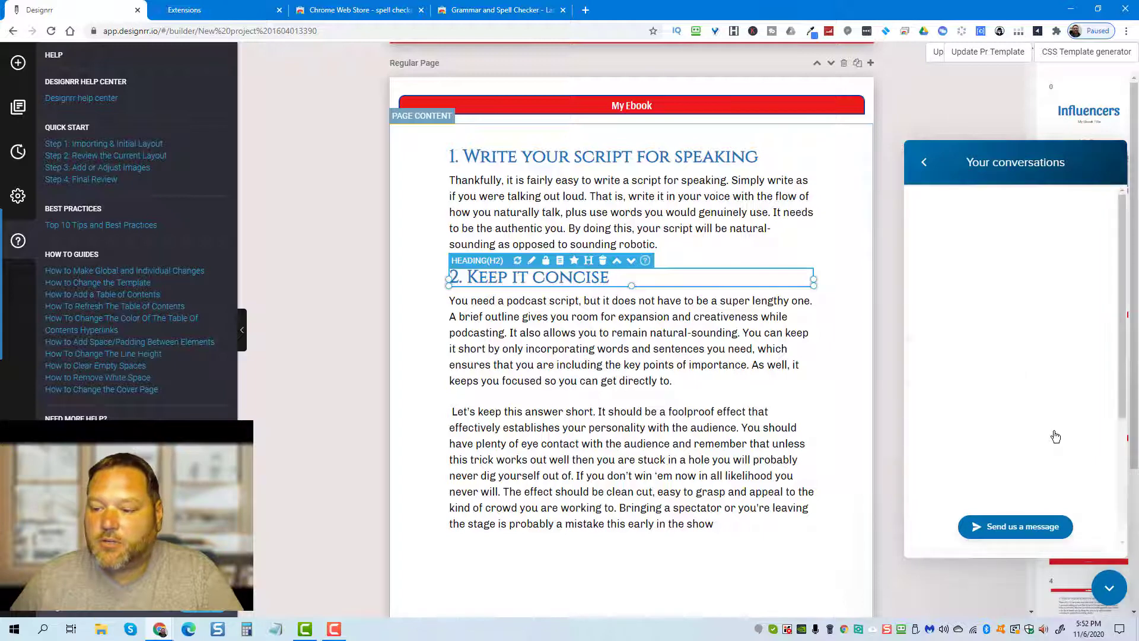
scroll(986, 290, "down", 5)
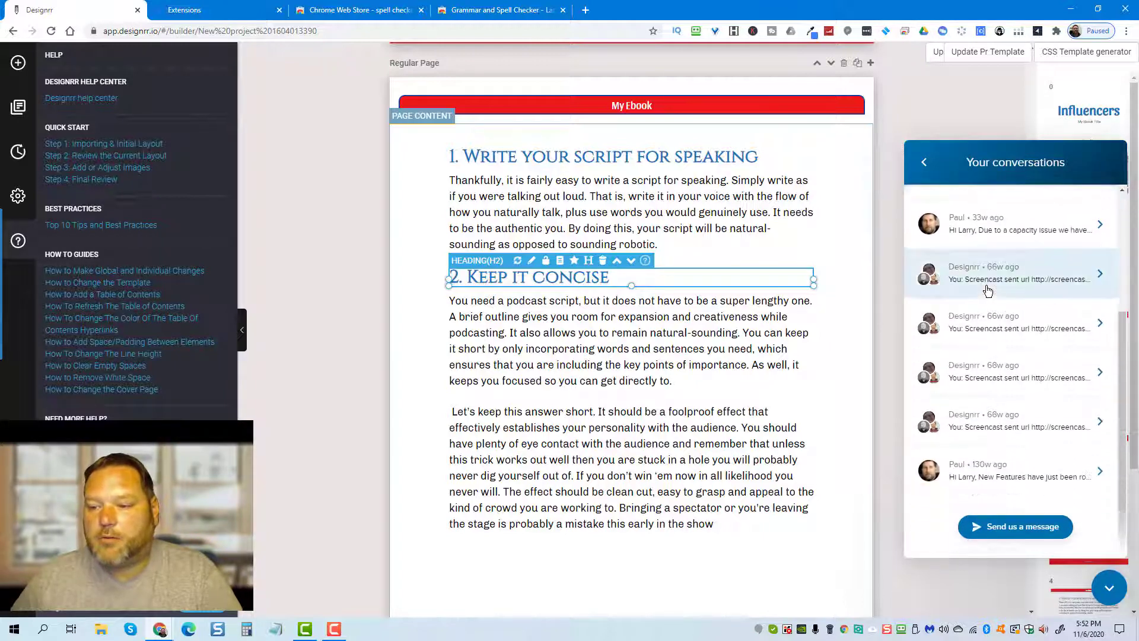
scroll(996, 382, "up", 5)
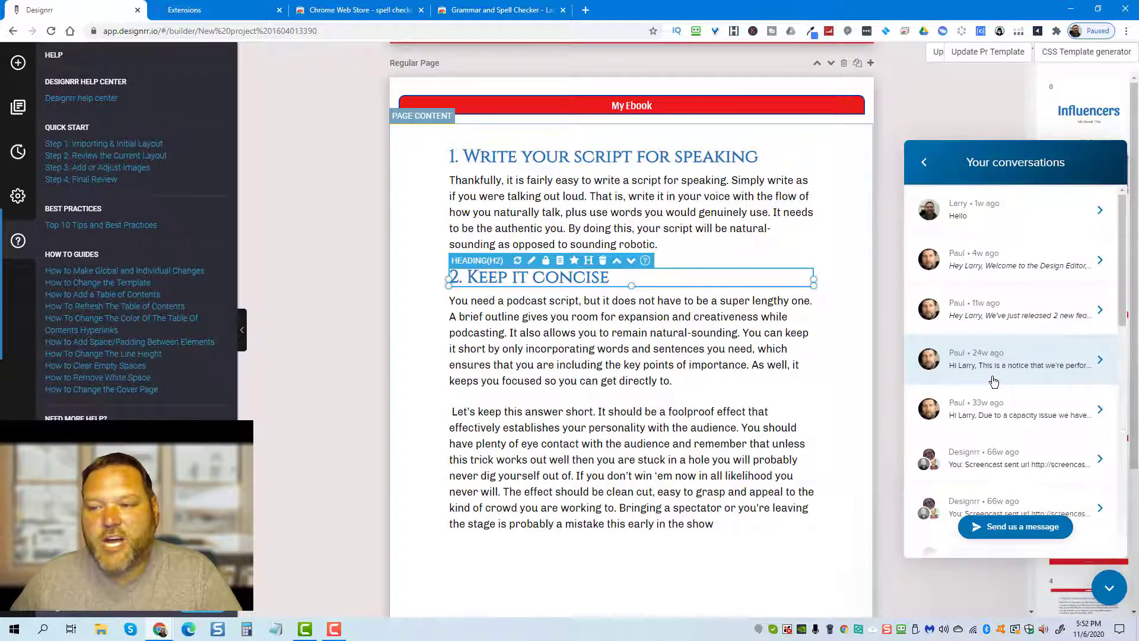
left_click(1073, 215)
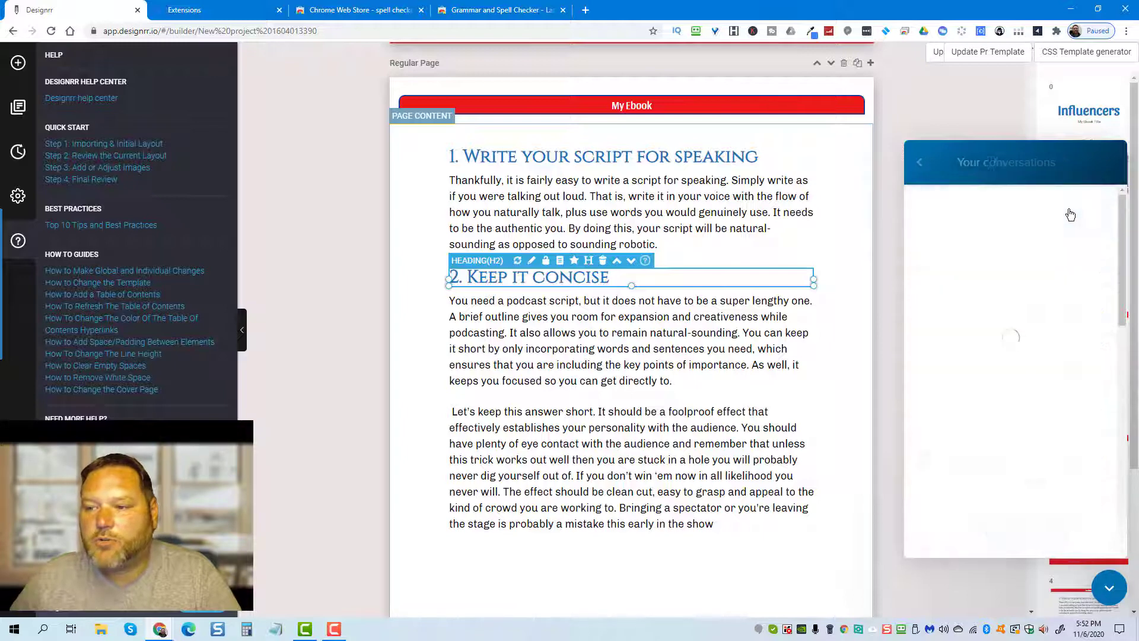
left_click(923, 161)
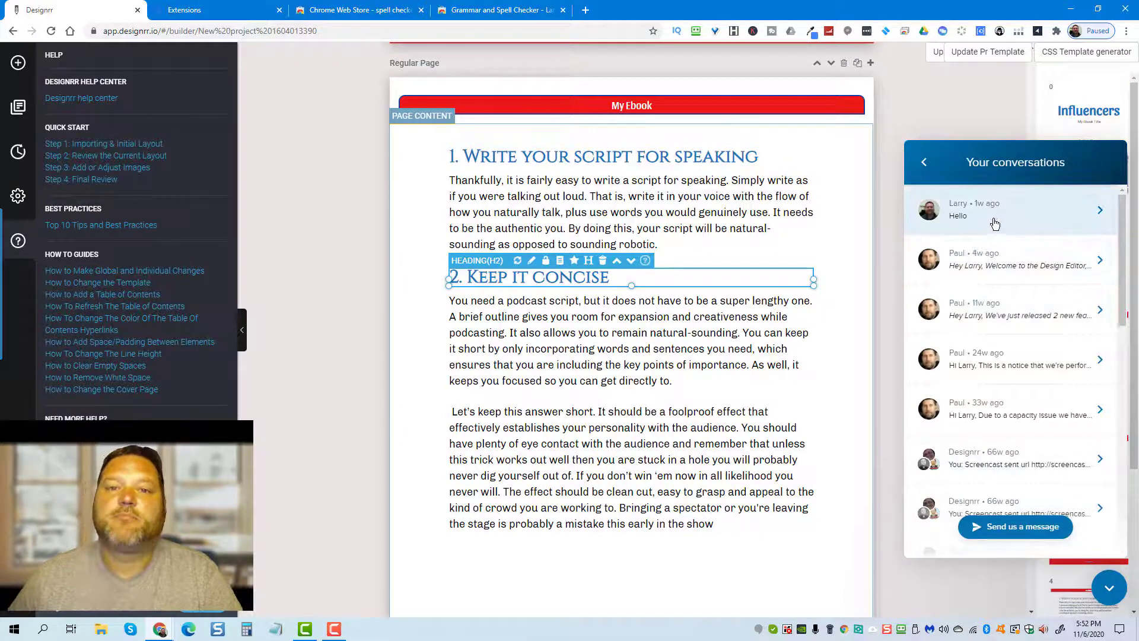